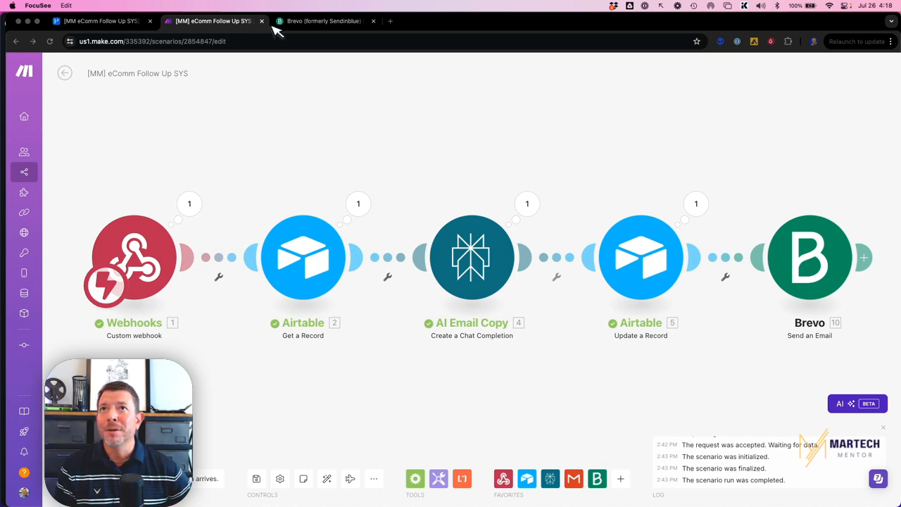
Look over the Airtable orders table, the Make follow-up scenario and the Brevo website, ending back in the Airtable base.
click(125, 23)
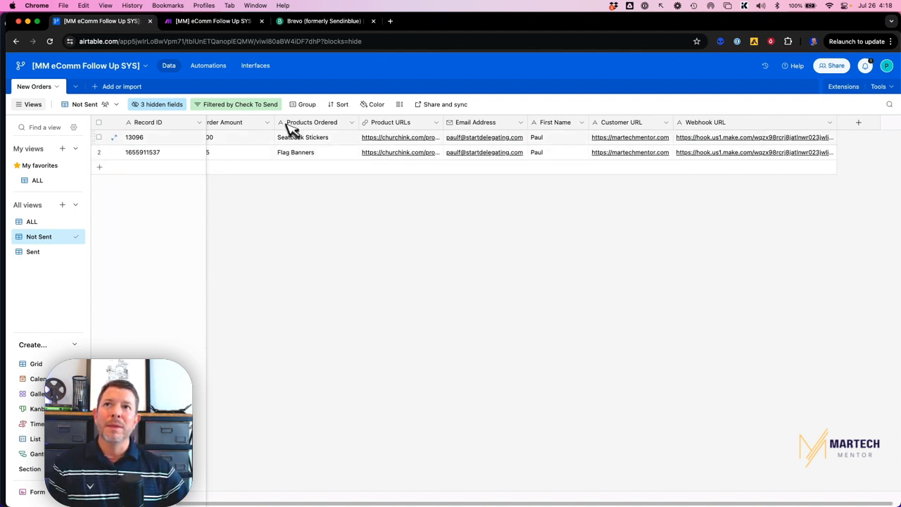
scroll(253, 135, left, 3)
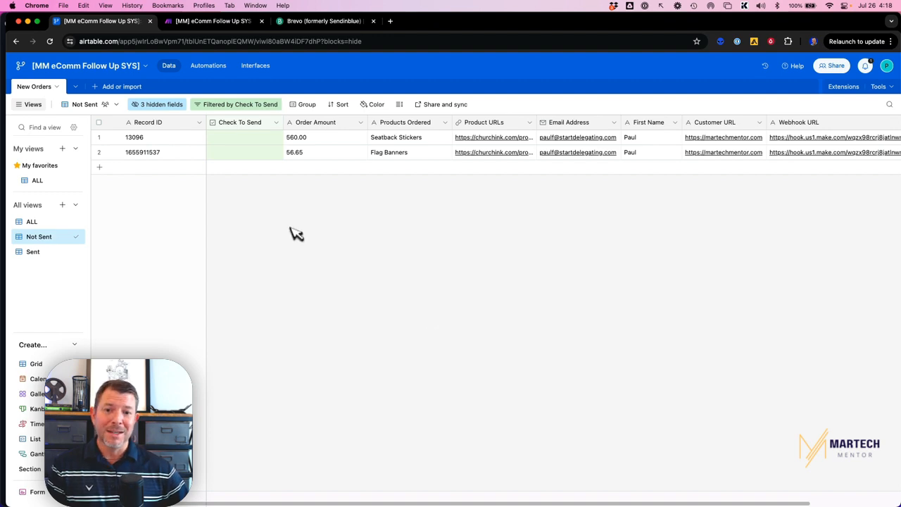
click(174, 21)
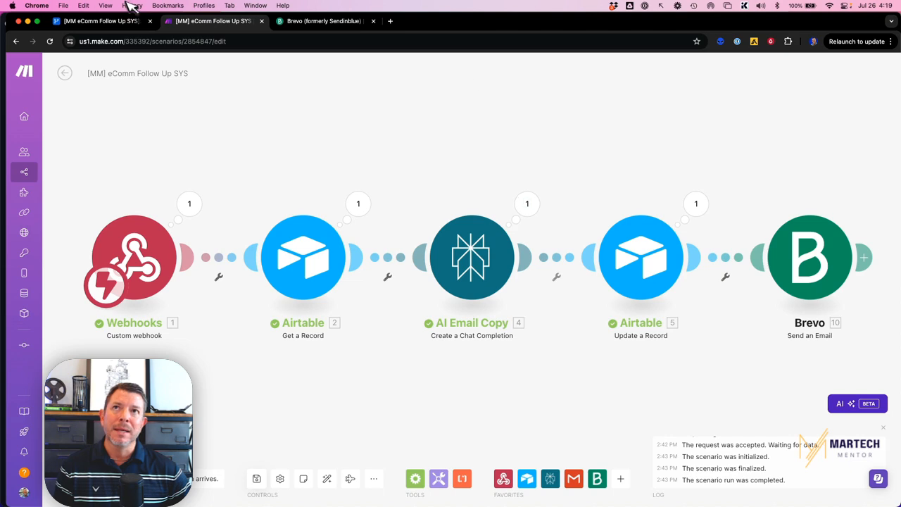
click(292, 21)
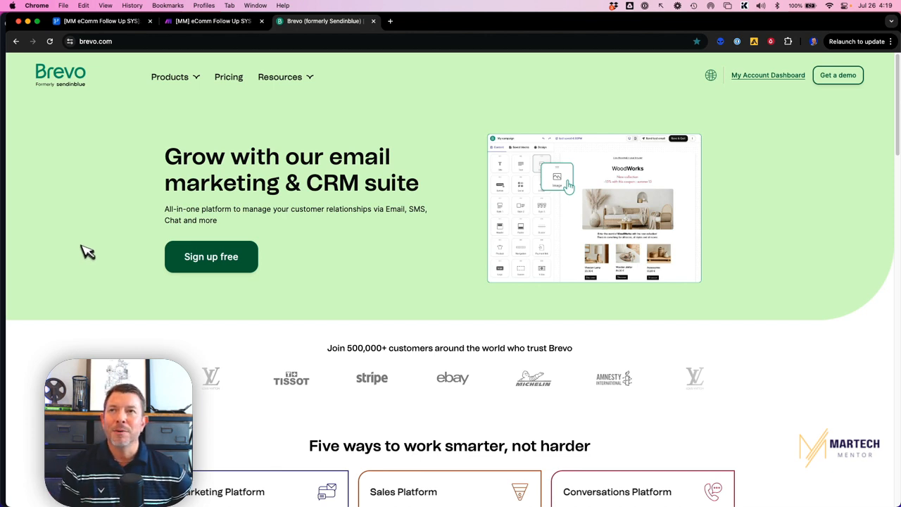
click(100, 21)
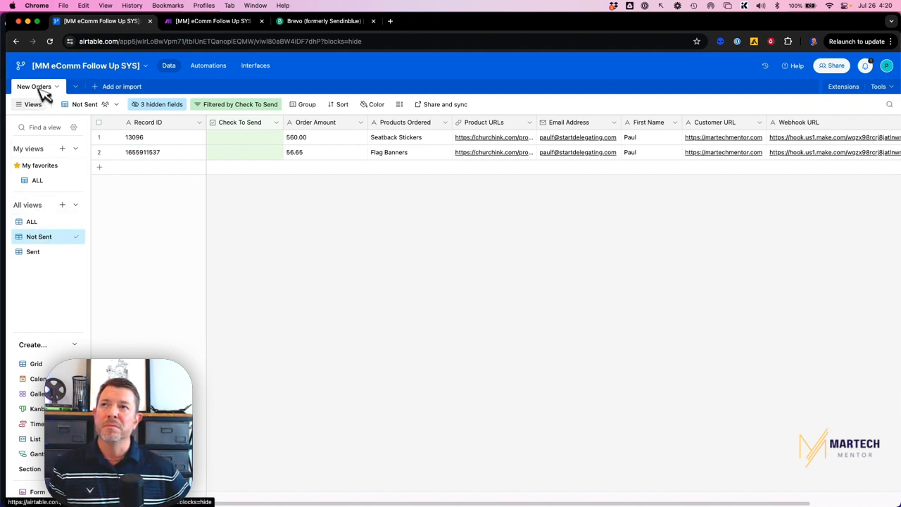
Add a blank table named Table 2 to the base, with its entries called Record.
click(105, 87)
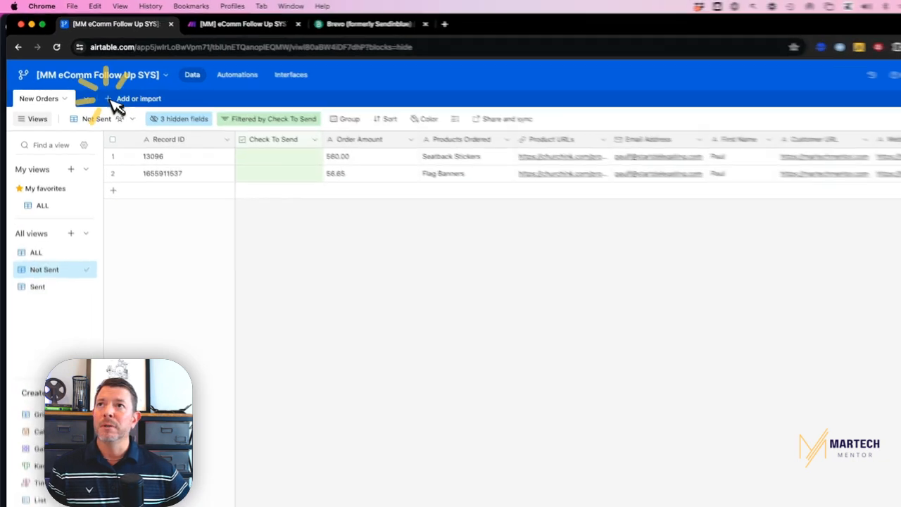
click(129, 122)
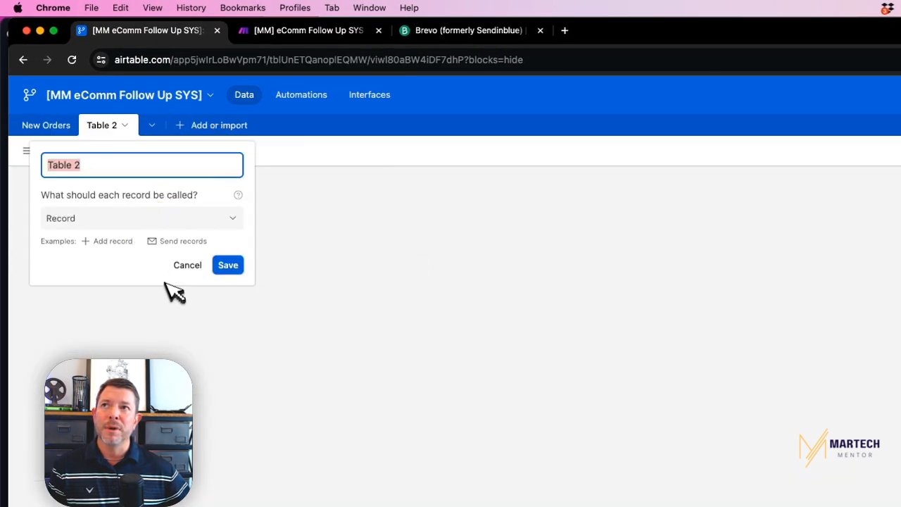
click(228, 264)
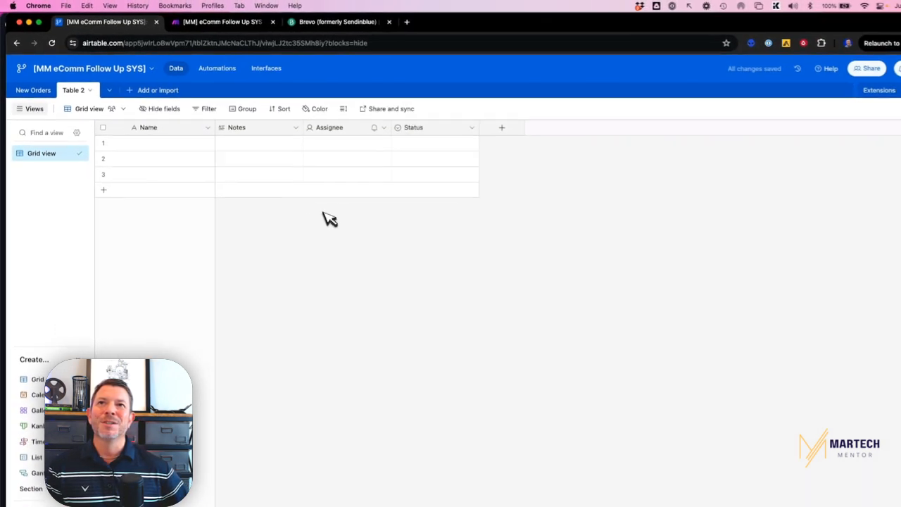
Delete Table 2 from the base.
click(81, 88)
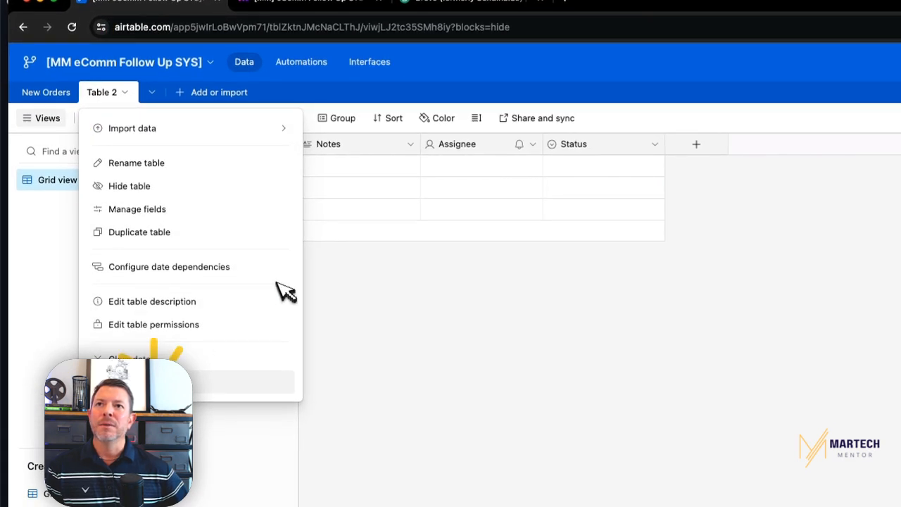
click(239, 383)
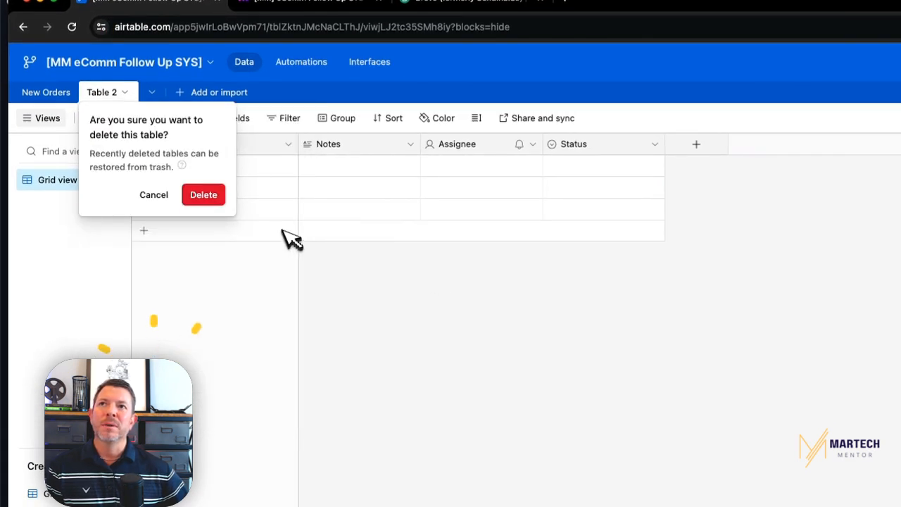
click(202, 195)
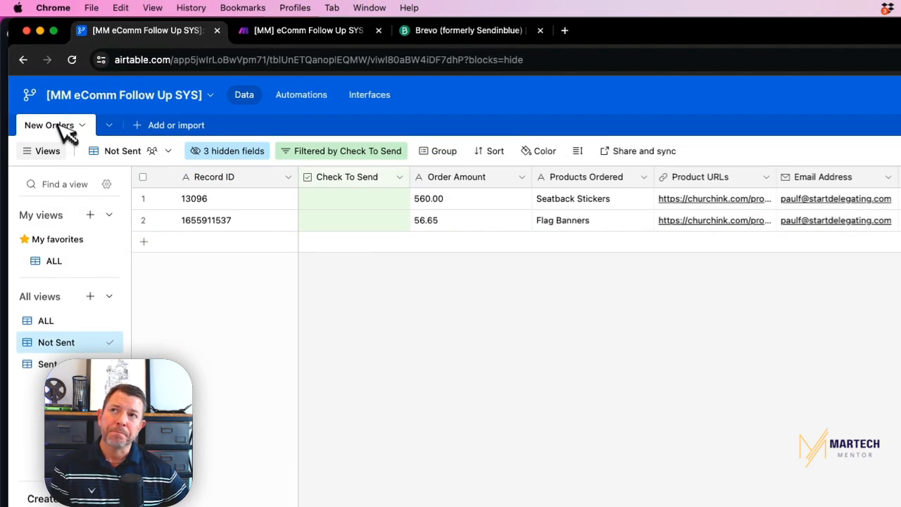
Narrow the Record ID column in the Not Sent view of the New Orders table.
drag(298, 177, 254, 175)
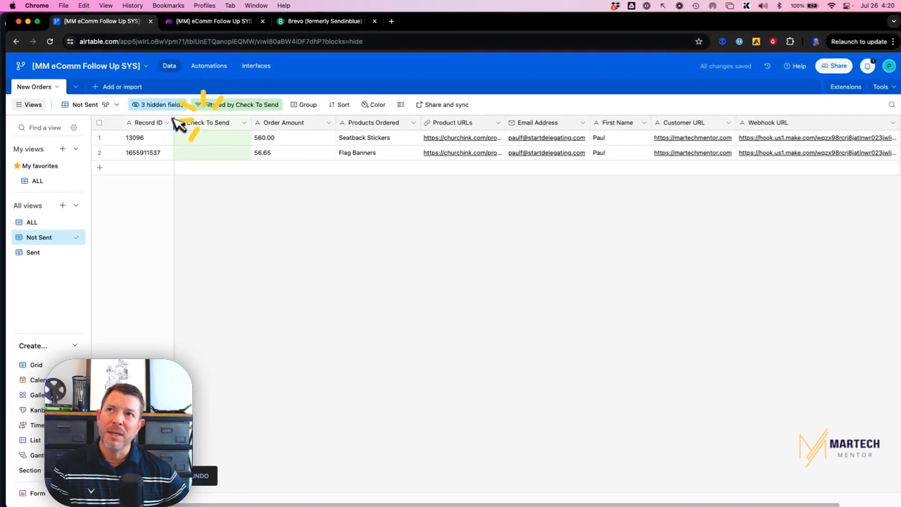
drag(179, 125, 165, 125)
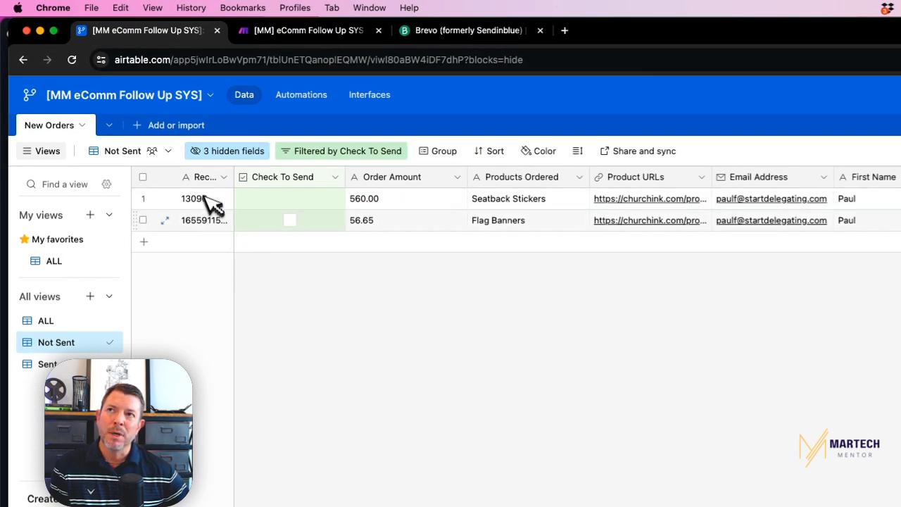
click(222, 179)
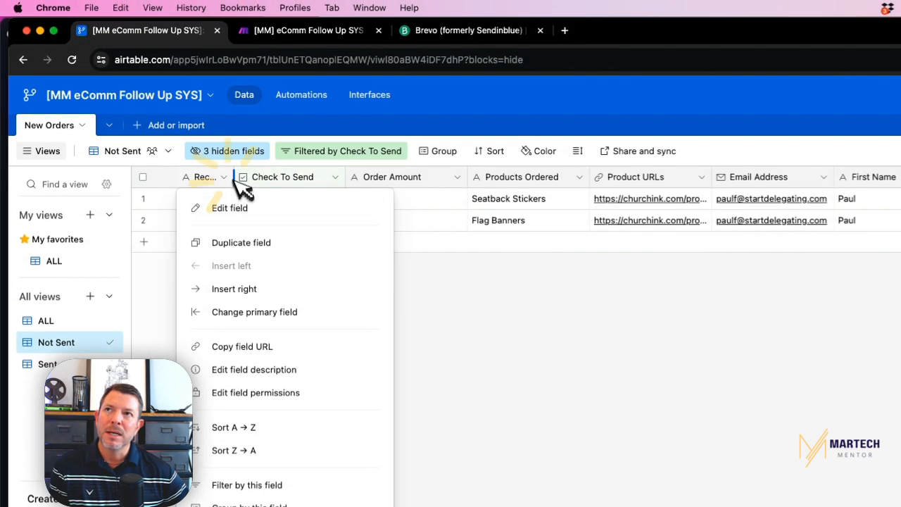
drag(233, 148, 210, 147)
click(556, 352)
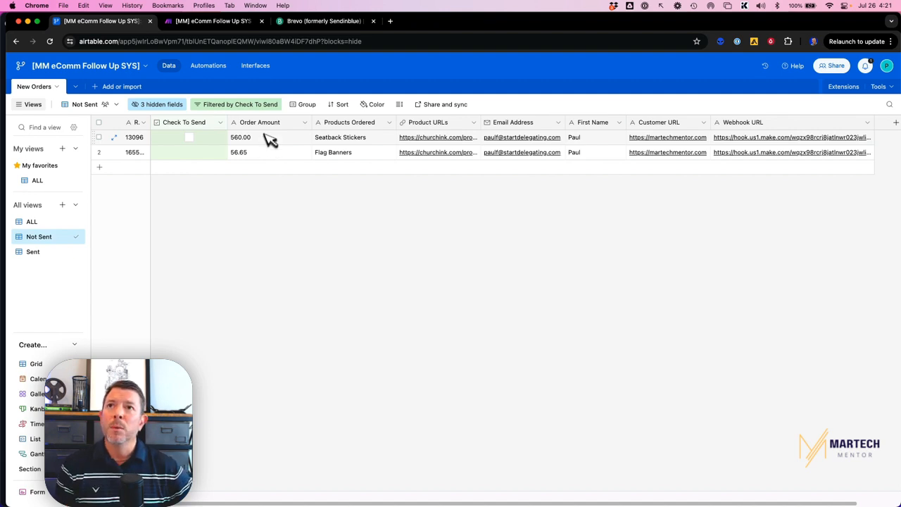
Examine the first order's fields one by one, from Order Amount and Products Ordered through to Customer URL and Webhook URL.
click(270, 138)
click(341, 136)
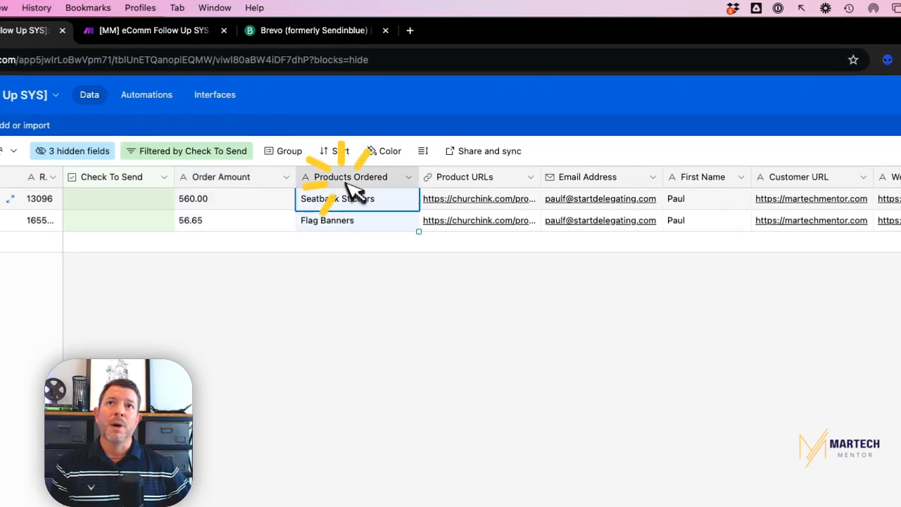
click(489, 198)
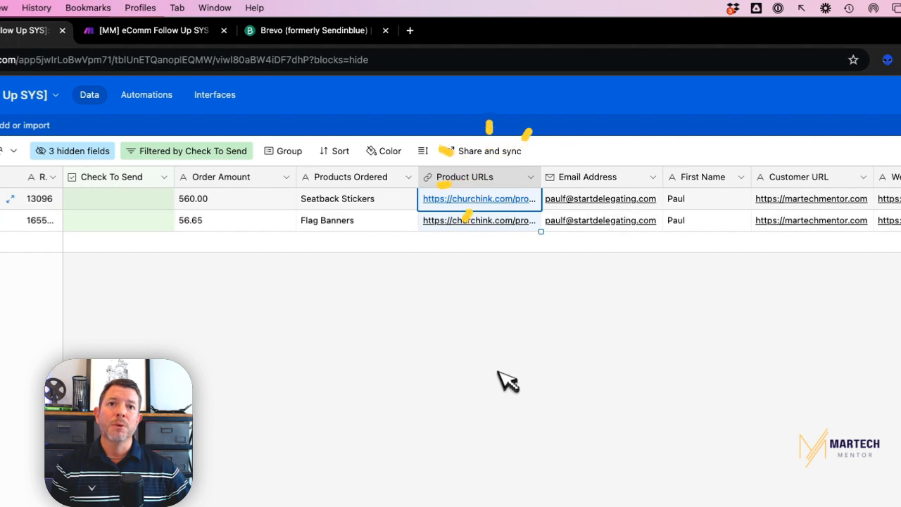
click(599, 190)
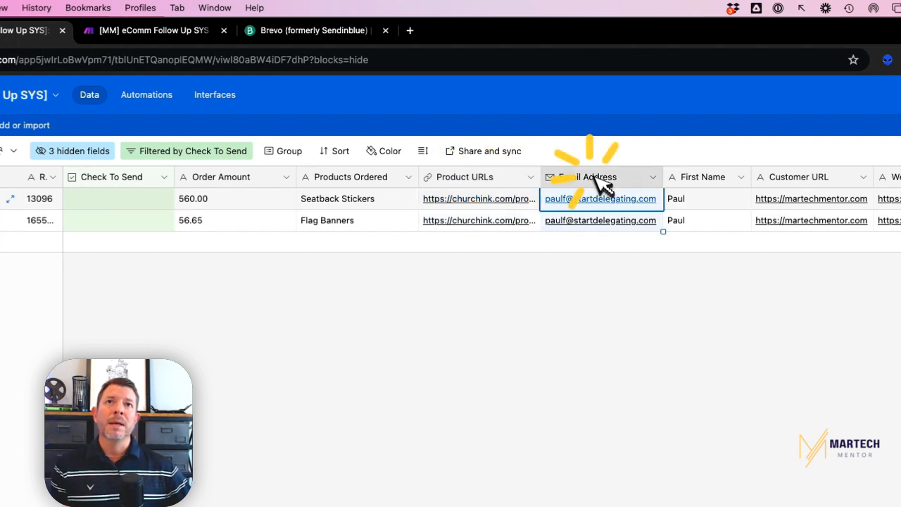
click(718, 190)
click(838, 192)
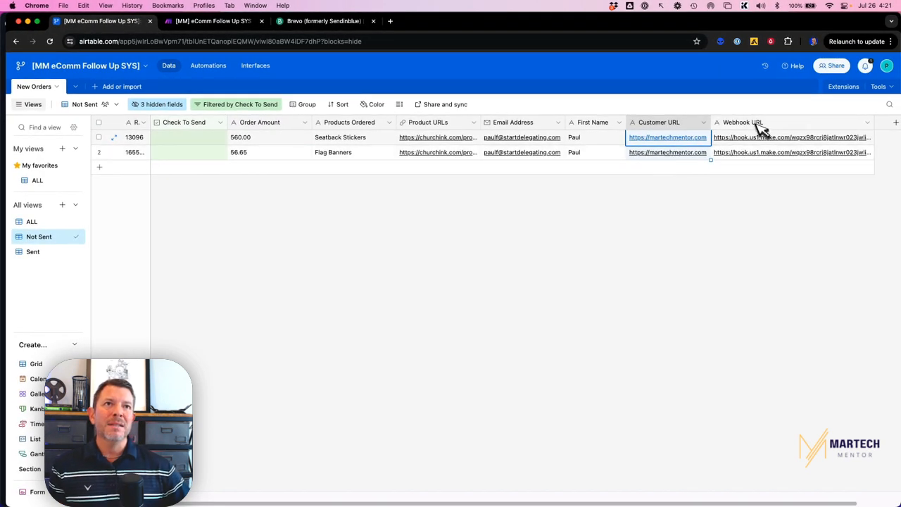
click(765, 139)
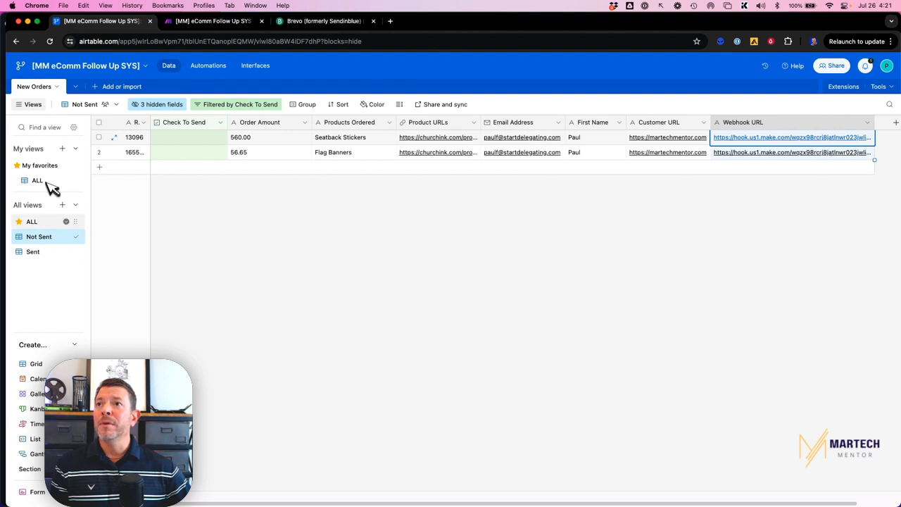
Compare the orders listed in the ALL, Not Sent and Sent views of the New Orders table.
click(33, 221)
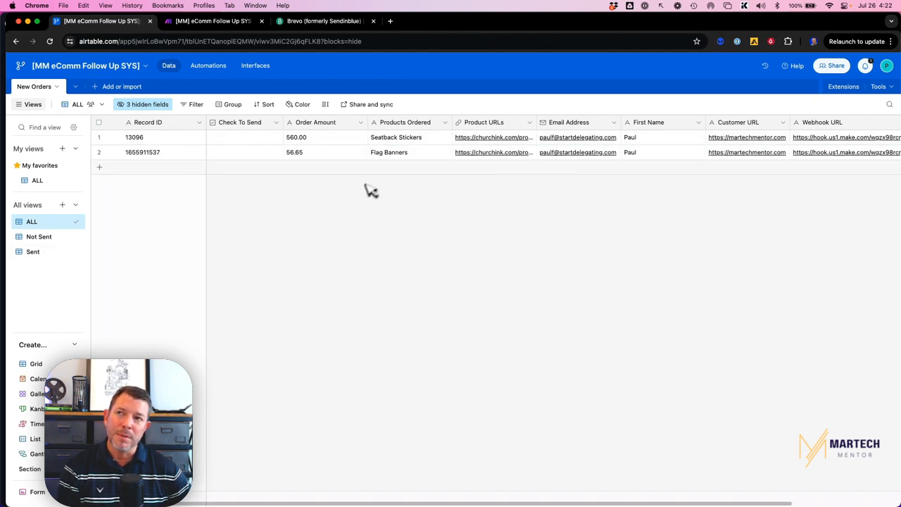
mouse_move(45, 262)
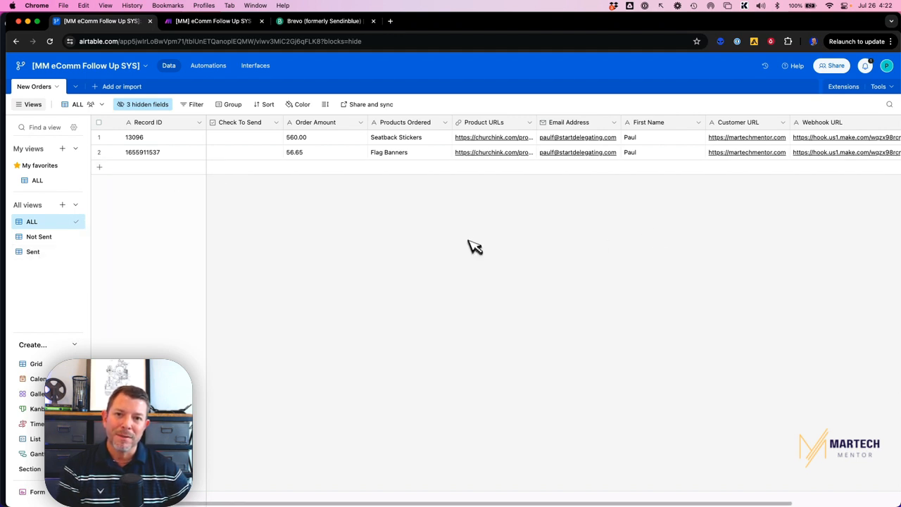
click(41, 237)
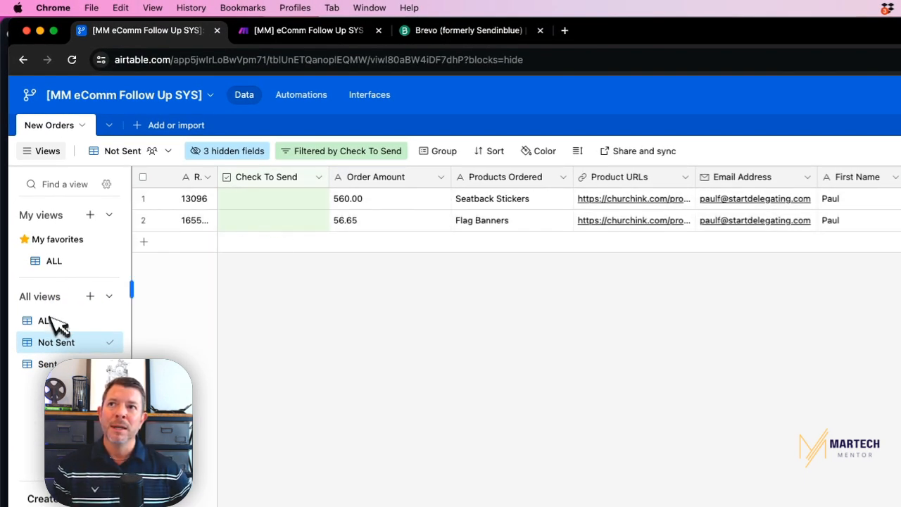
click(45, 363)
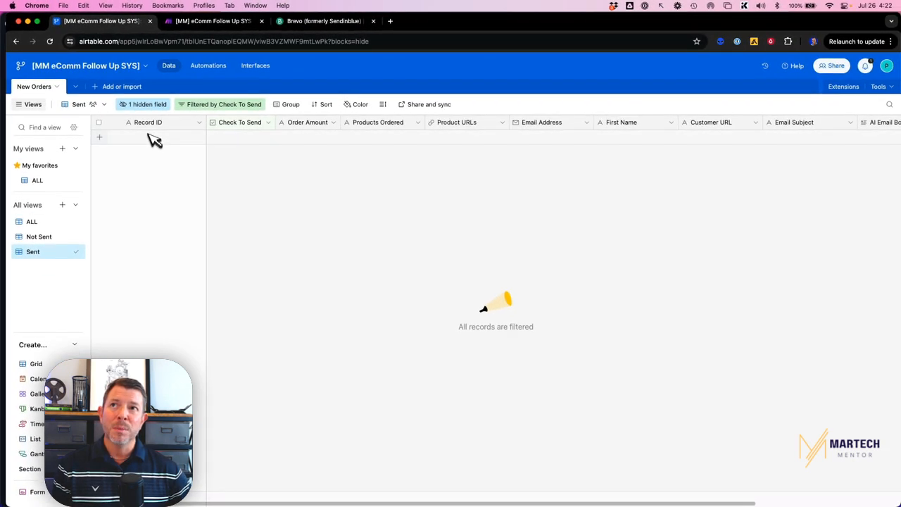
click(31, 222)
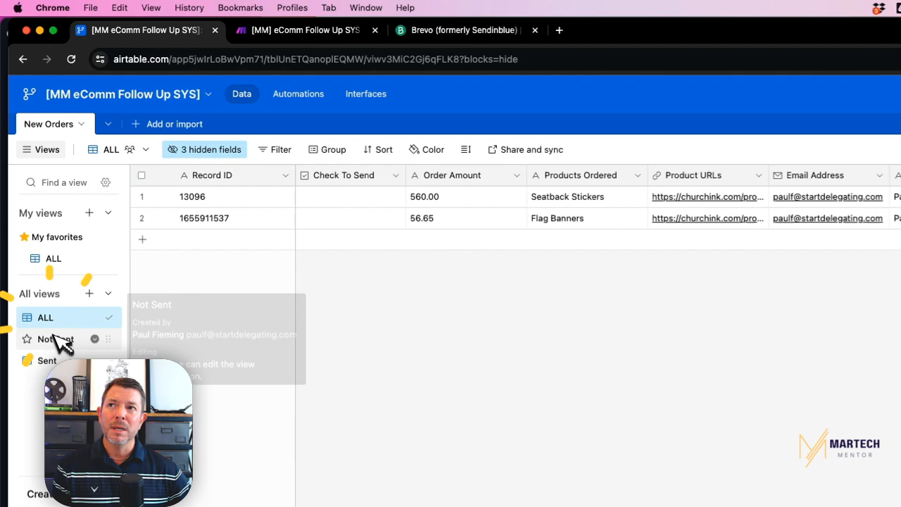
Tick Check To Send for the Flag Banners order in the Not Sent view, and check both the Sent and Not Sent views.
click(60, 341)
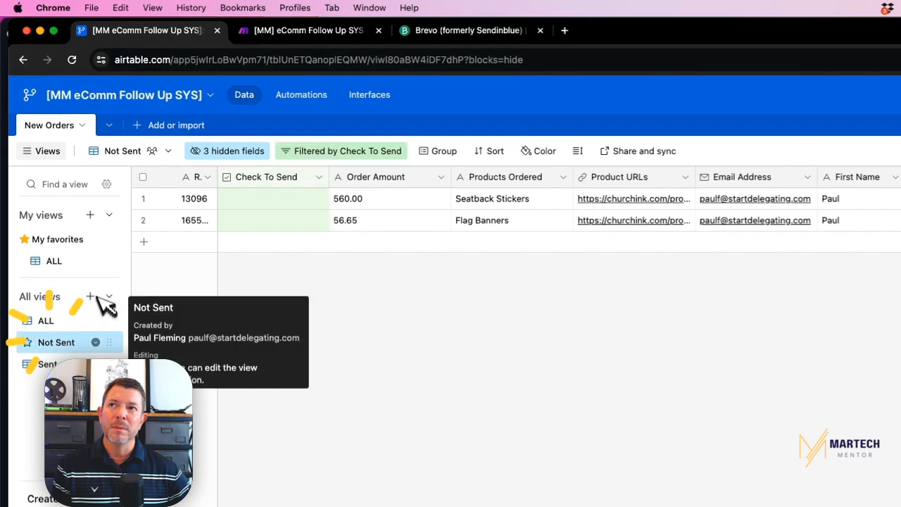
click(273, 221)
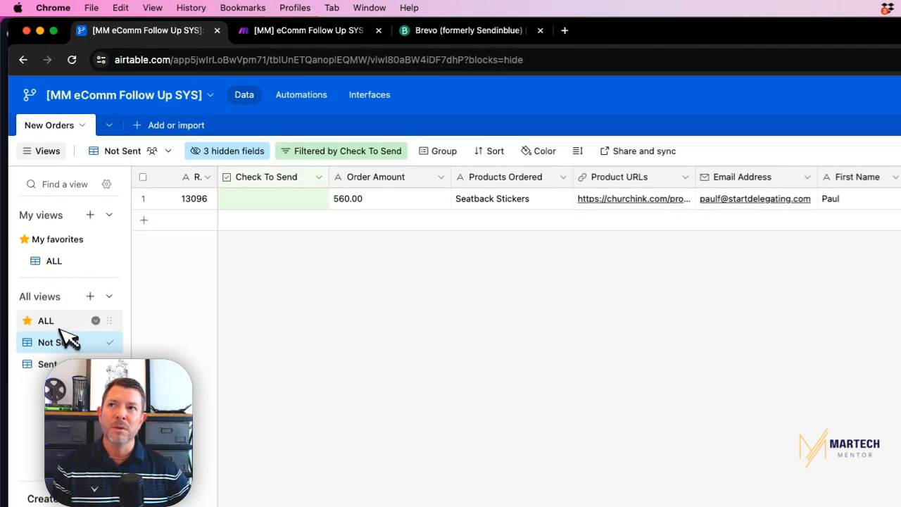
click(48, 363)
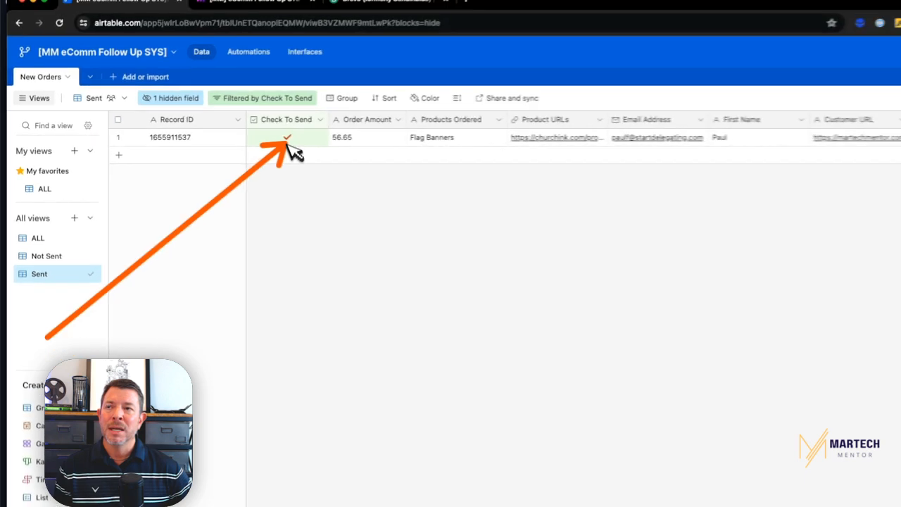
click(32, 236)
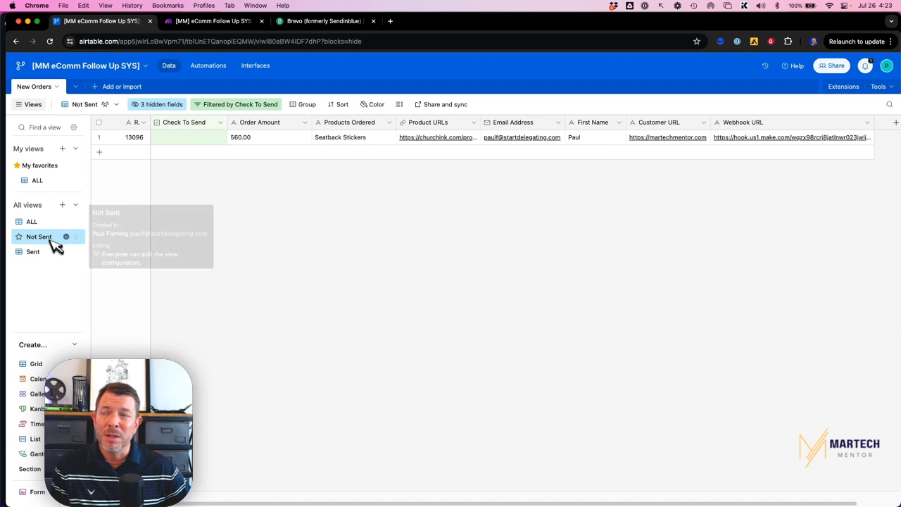
click(63, 206)
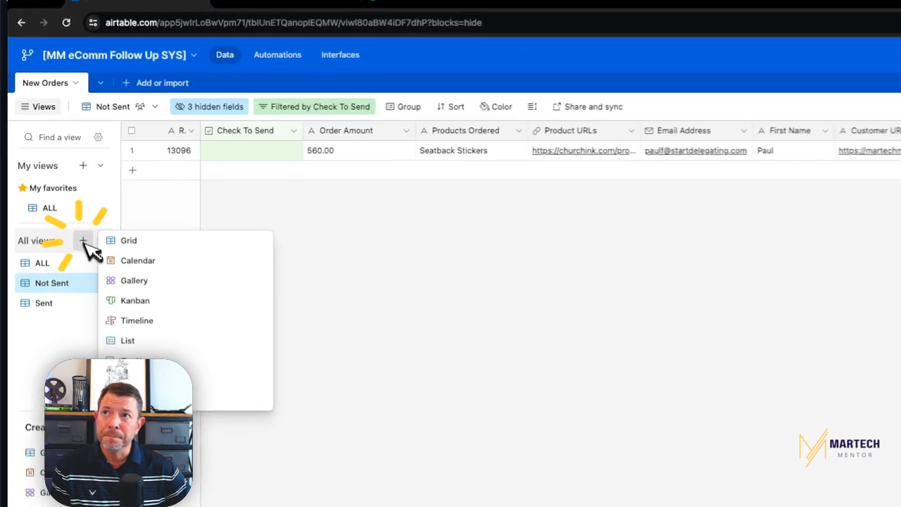
click(99, 208)
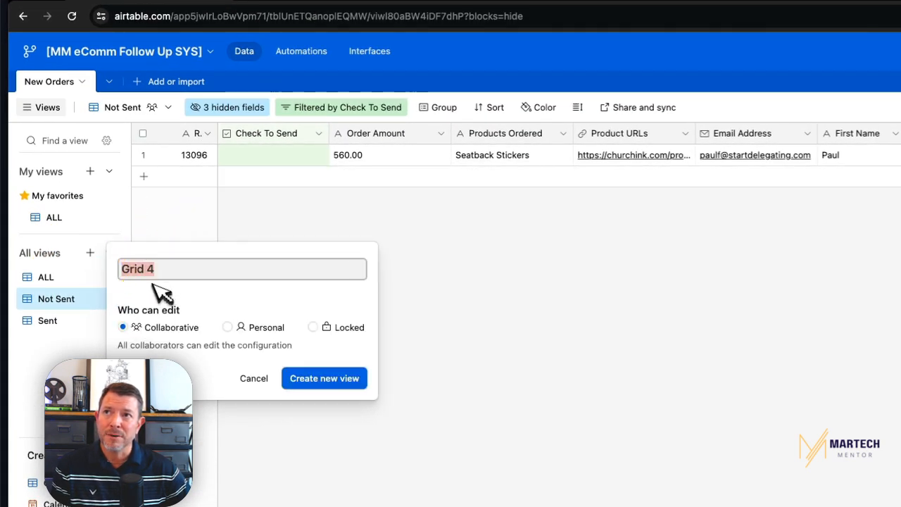
click(254, 378)
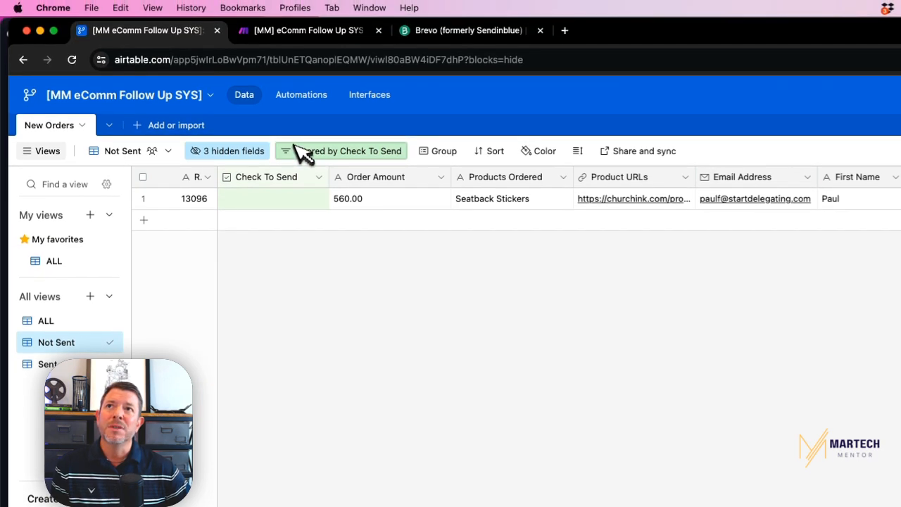
Examine the Check To Send filter conditions of the Not Sent view and the Sent view.
click(296, 106)
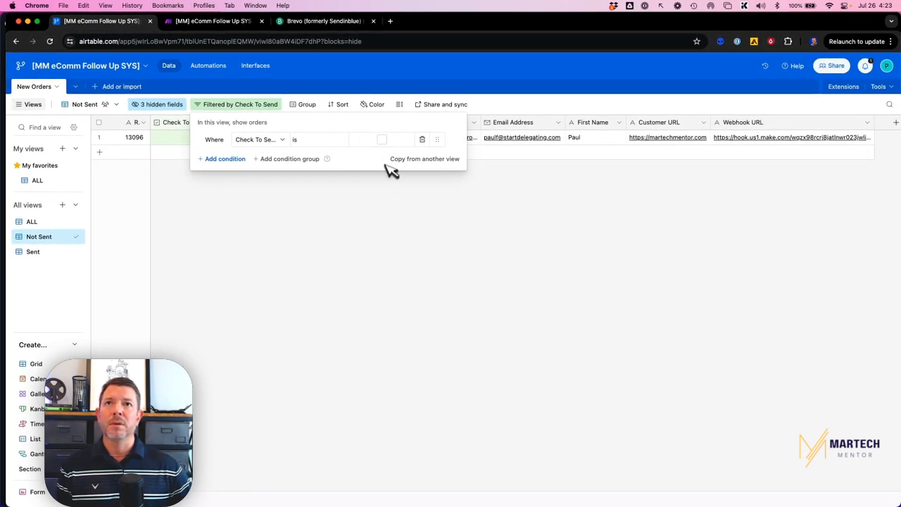
click(387, 219)
click(32, 252)
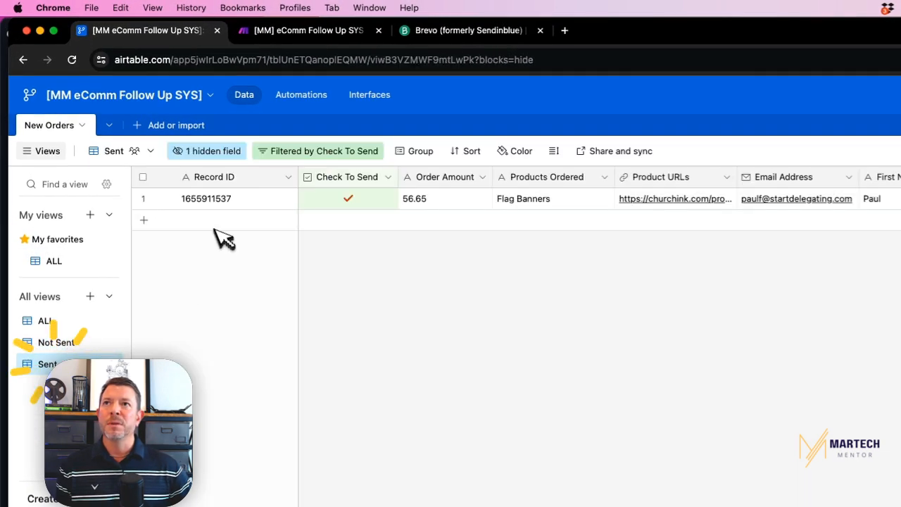
click(350, 152)
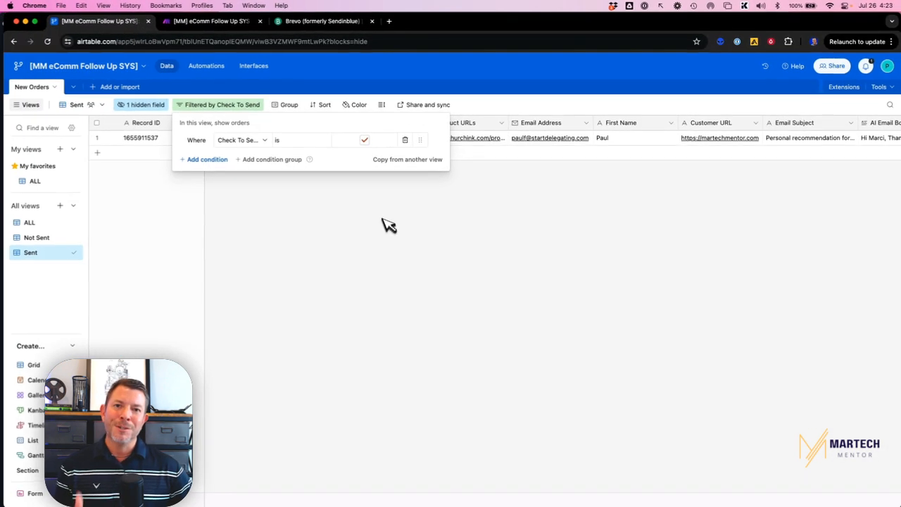
Show the Email Subject and AI Email Body fields in the Not Sent view, and hide both again.
click(351, 243)
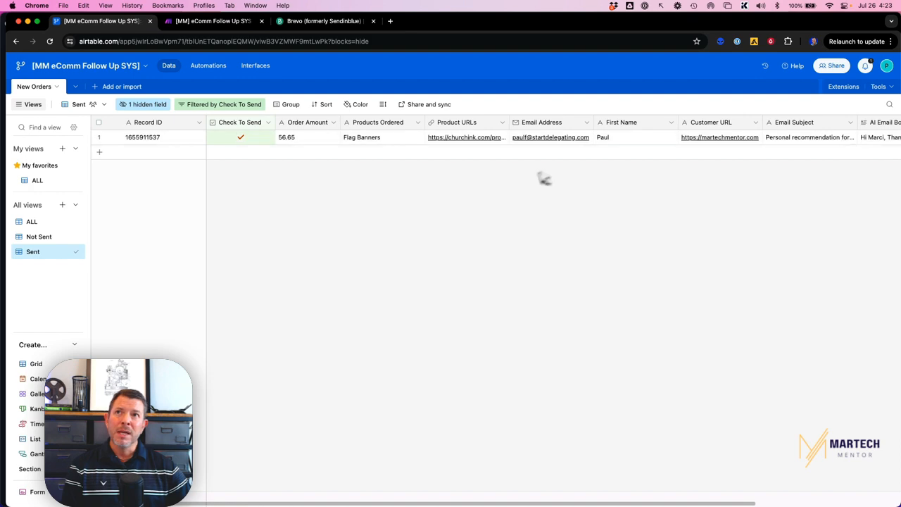
click(31, 238)
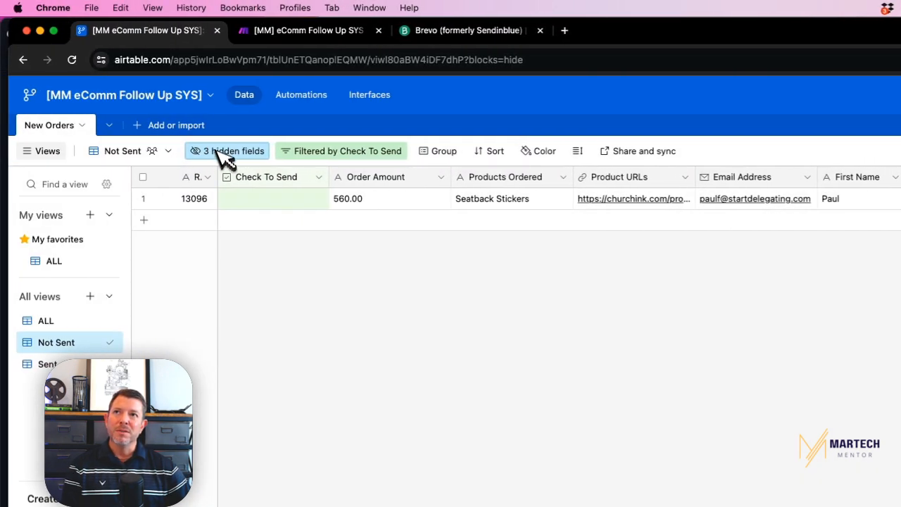
click(240, 154)
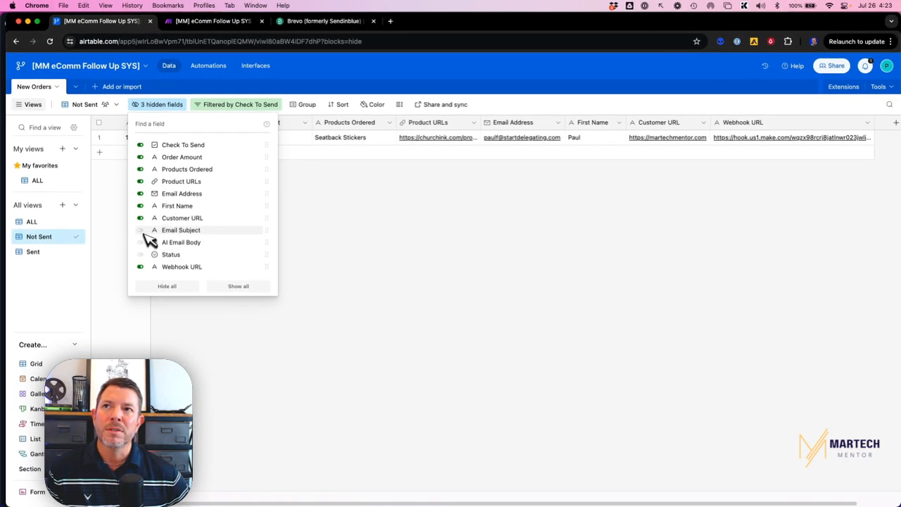
click(141, 231)
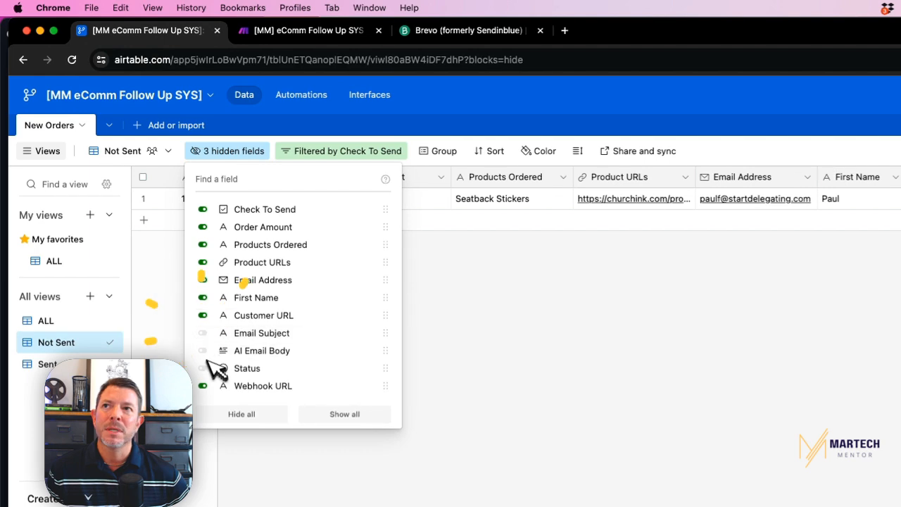
click(204, 349)
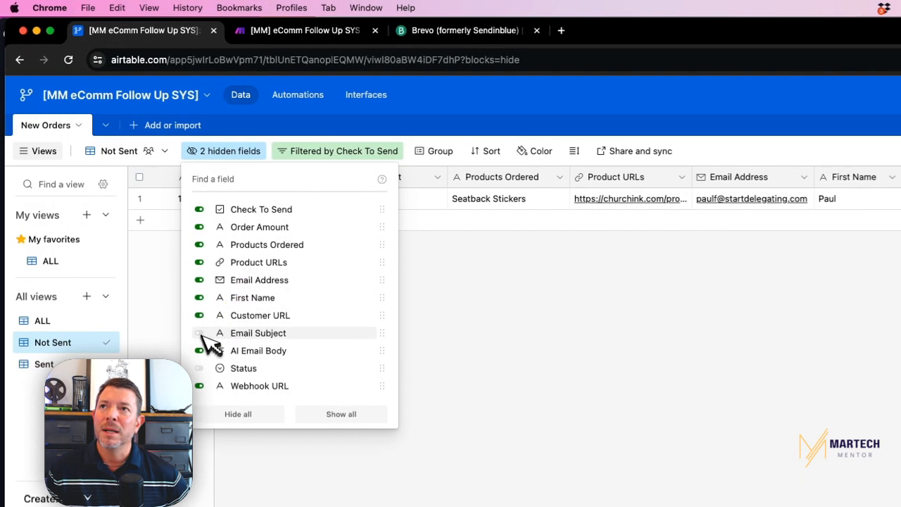
click(103, 333)
click(105, 350)
click(202, 333)
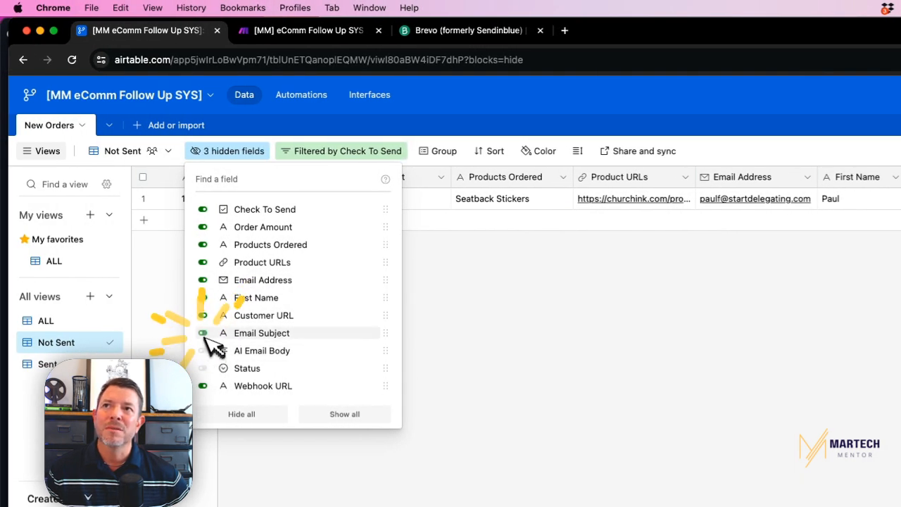
click(637, 271)
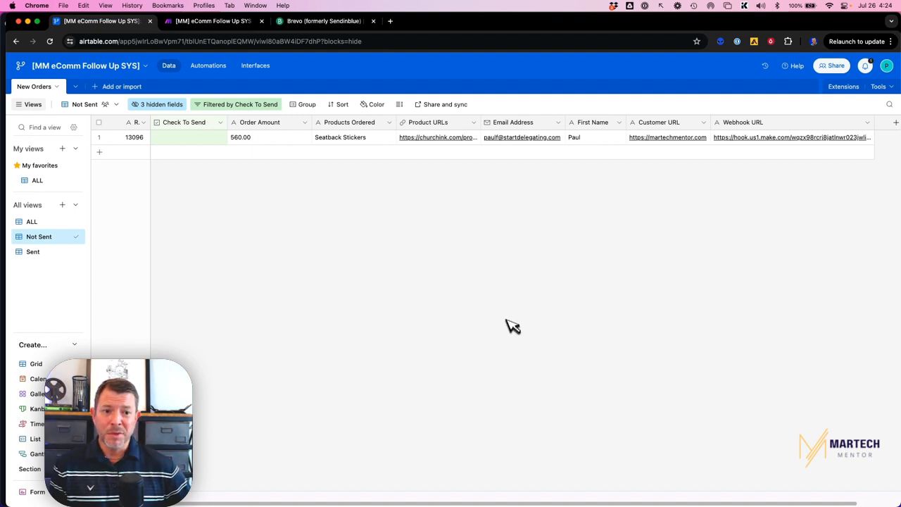
Examine the trigger of the Send To Make Webhook automation, including its table, Check To Send condition and test results.
click(222, 64)
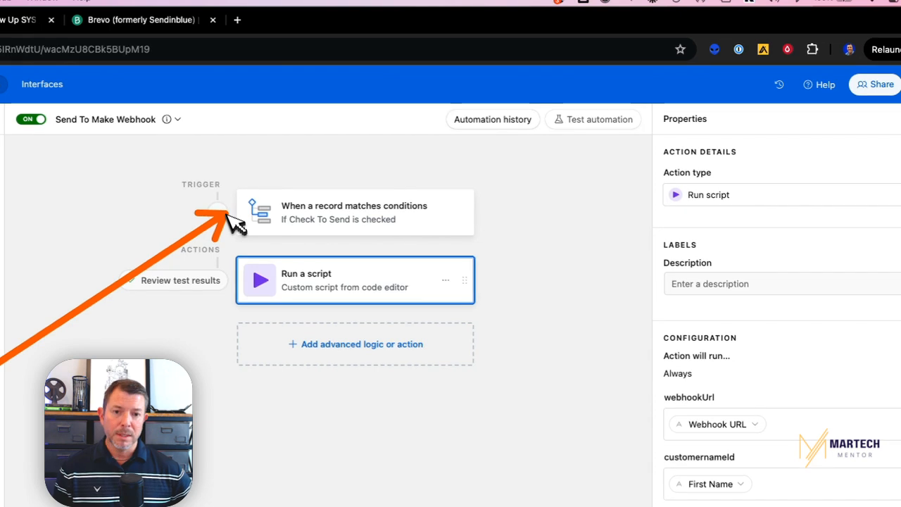
click(387, 215)
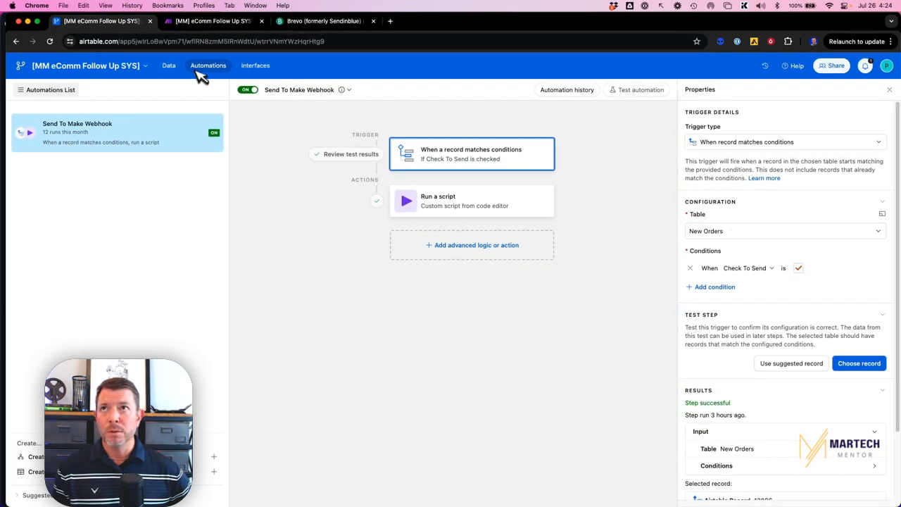
click(174, 69)
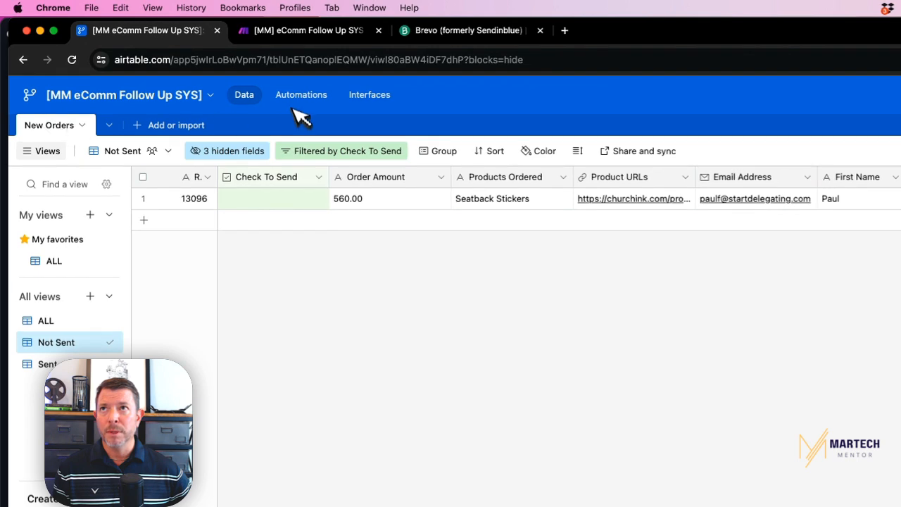
click(301, 96)
click(584, 224)
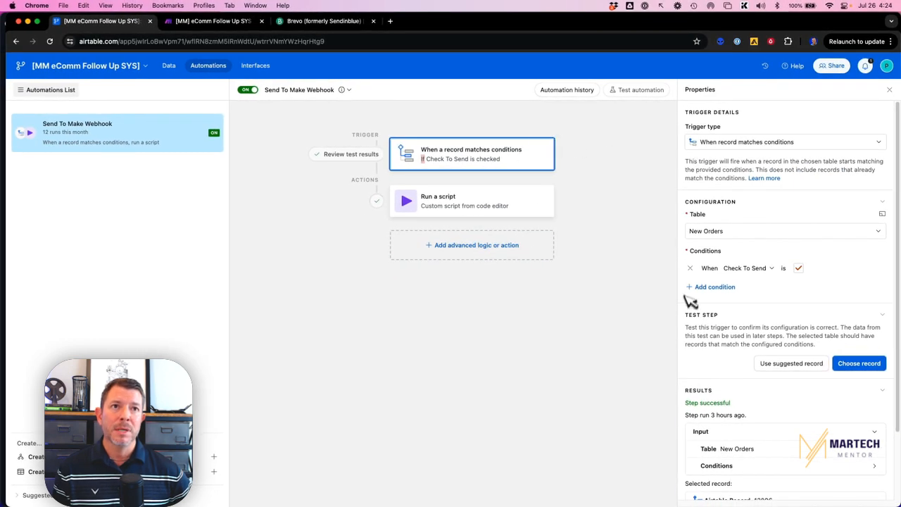
scroll(746, 416, down, 2)
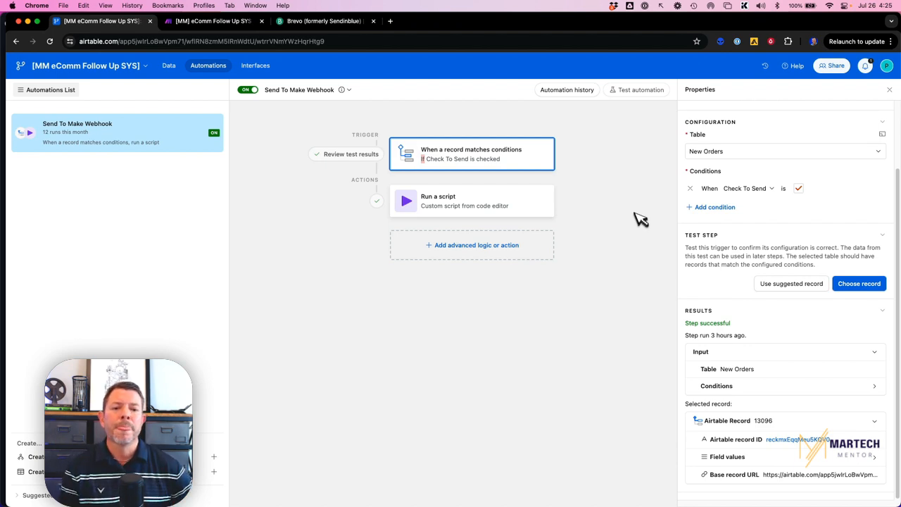
Examine the Run a script action's input variables and code in the script editor, and close its properties.
click(447, 199)
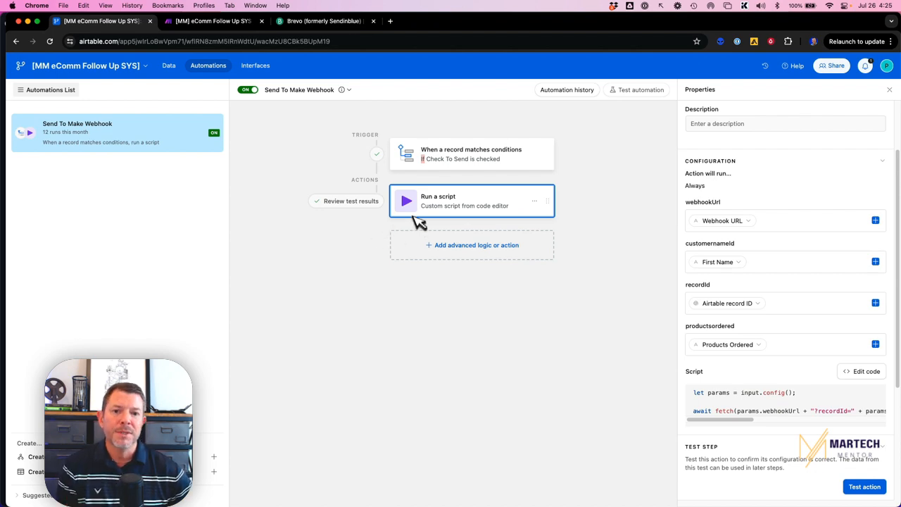
click(475, 166)
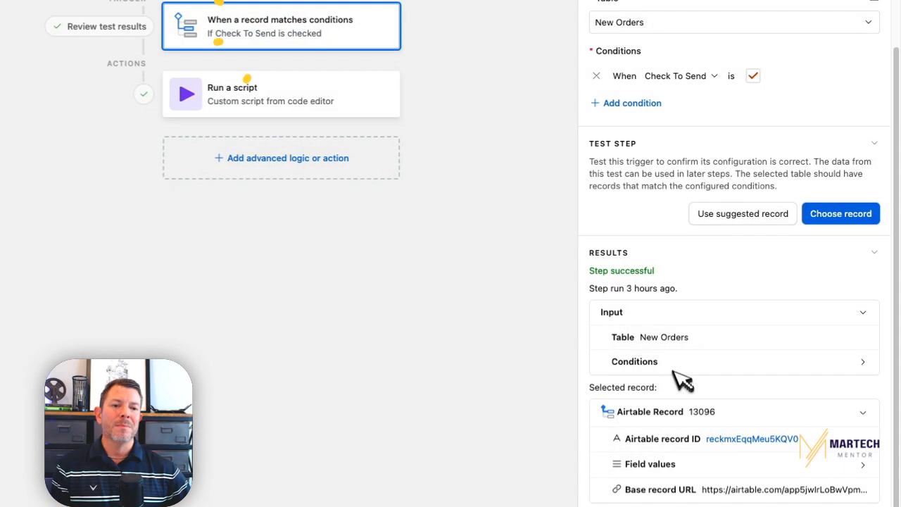
click(247, 99)
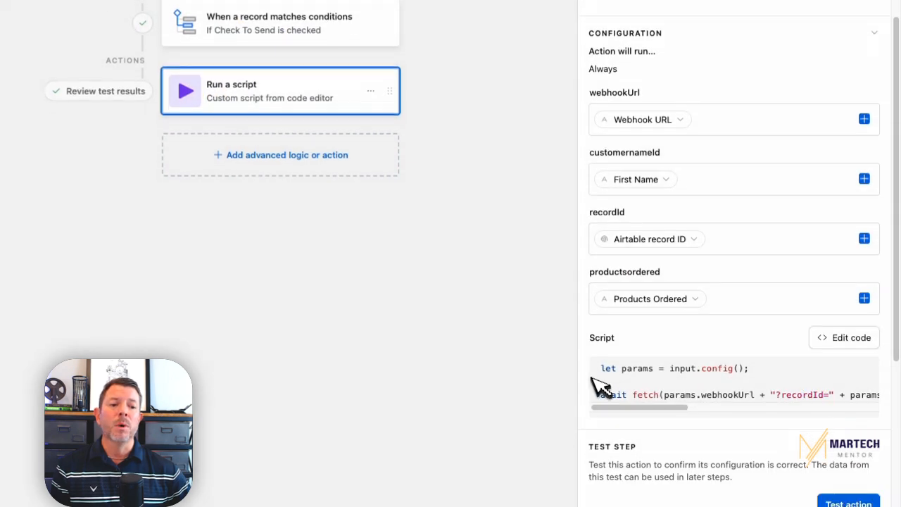
click(848, 339)
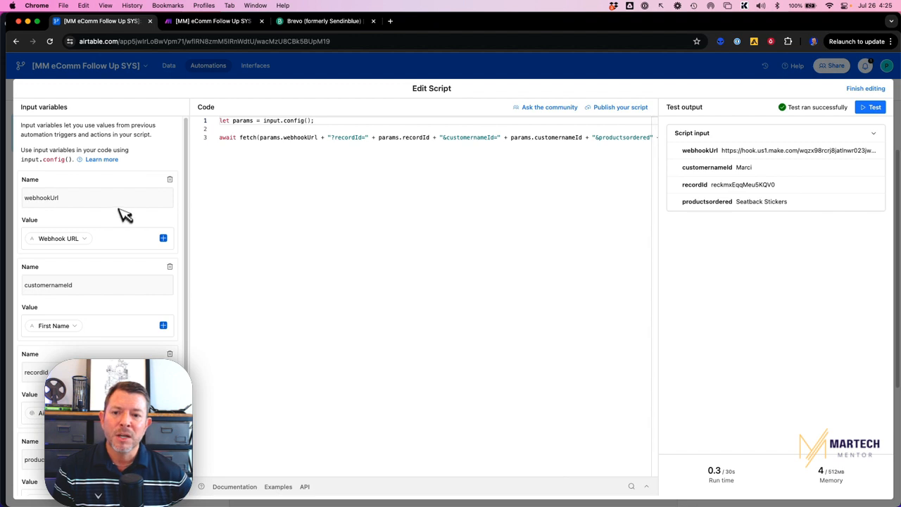
scroll(98, 328, down, 1)
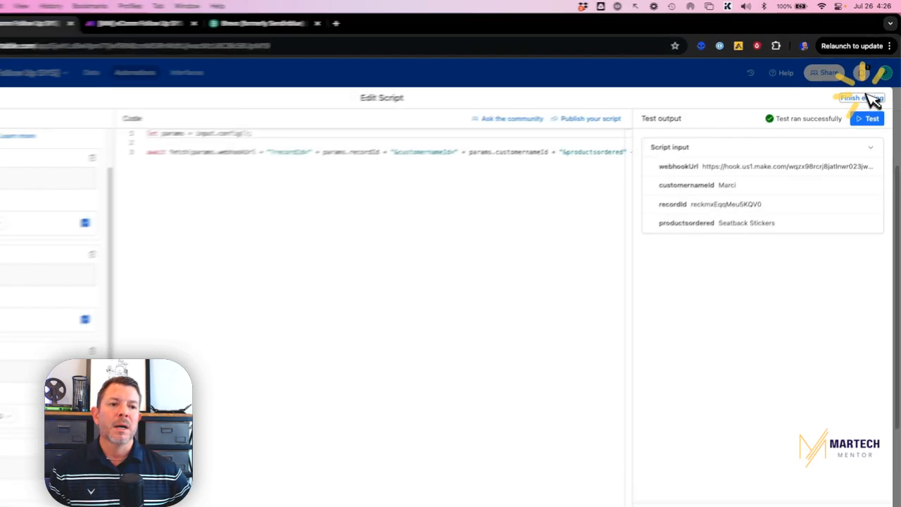
click(865, 88)
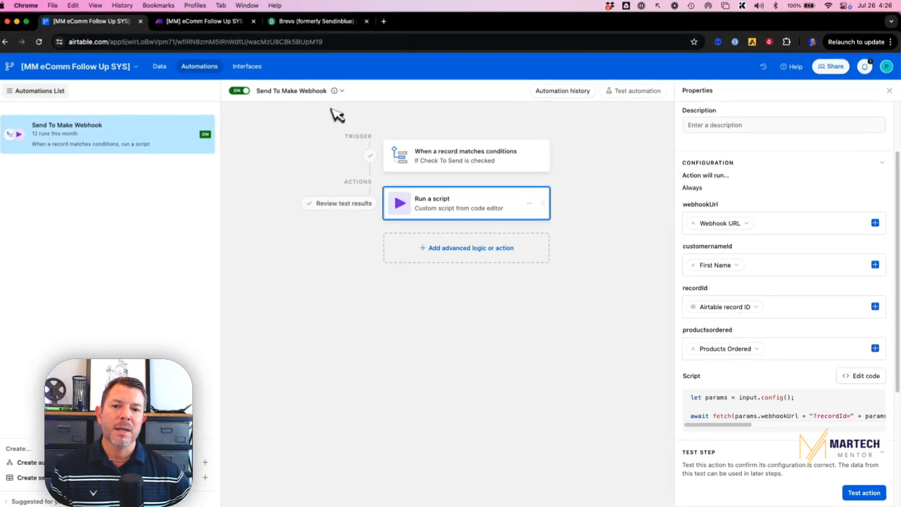
click(890, 90)
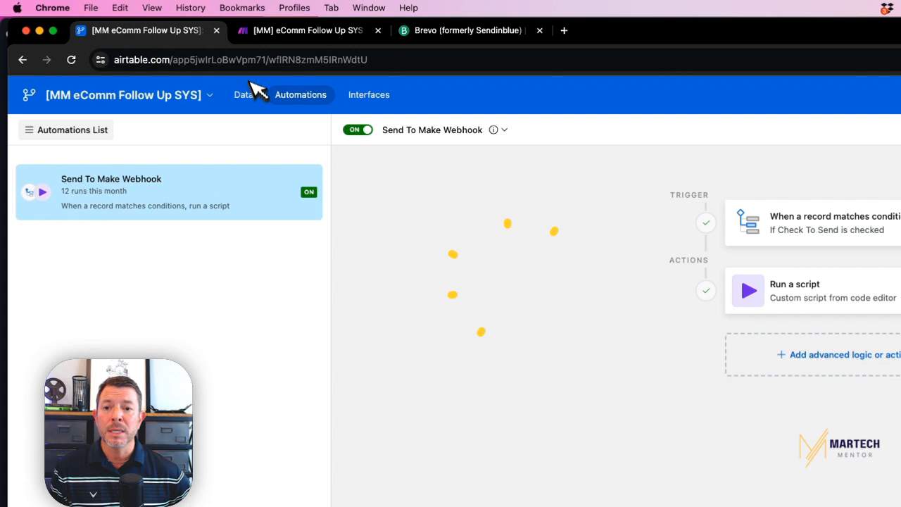
Compare the Webhook URL field of the Seatback Stickers order with the inputs of the automation's Run a script action.
click(243, 95)
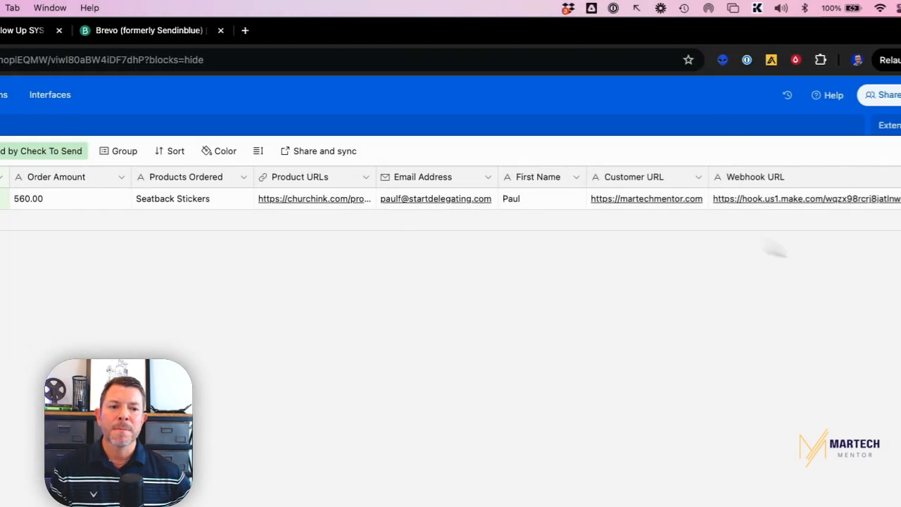
click(770, 190)
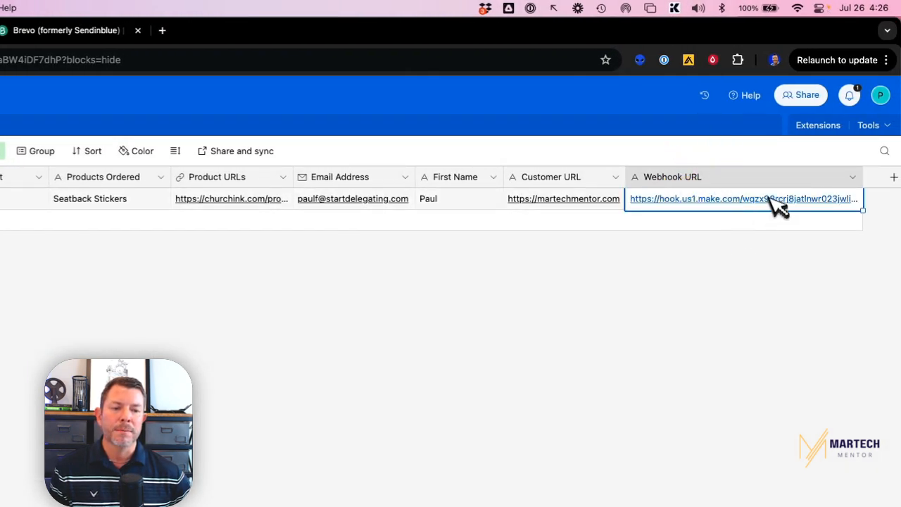
click(271, 104)
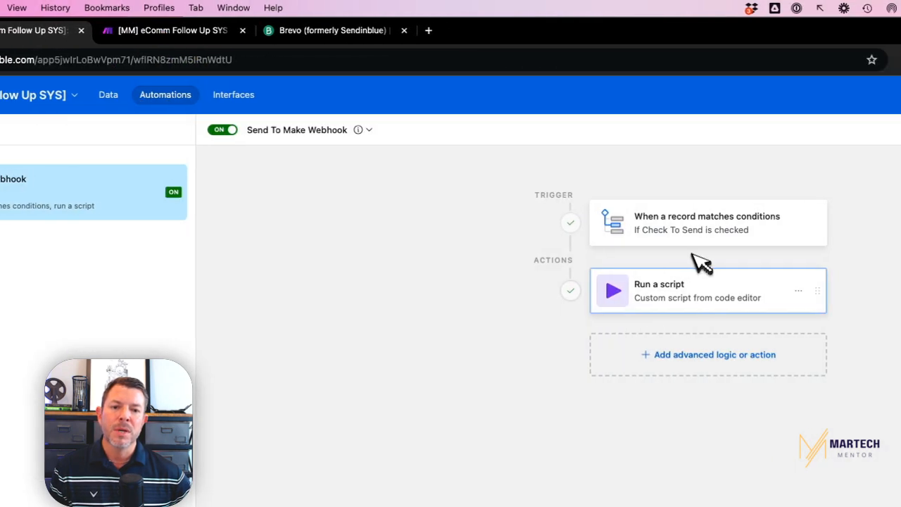
click(207, 94)
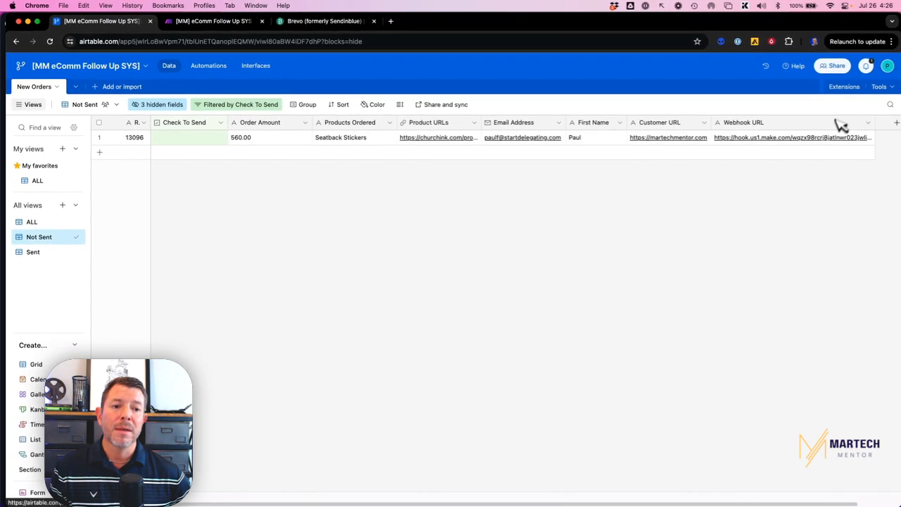
click(208, 66)
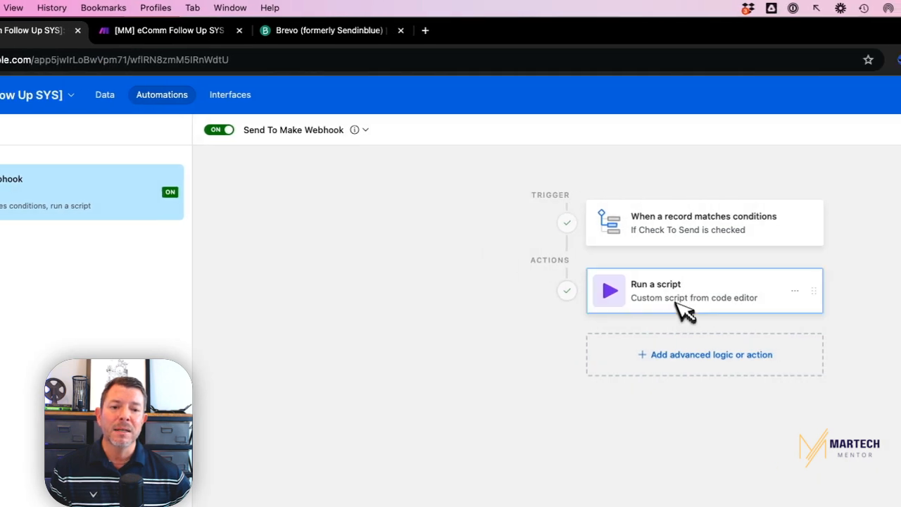
click(683, 310)
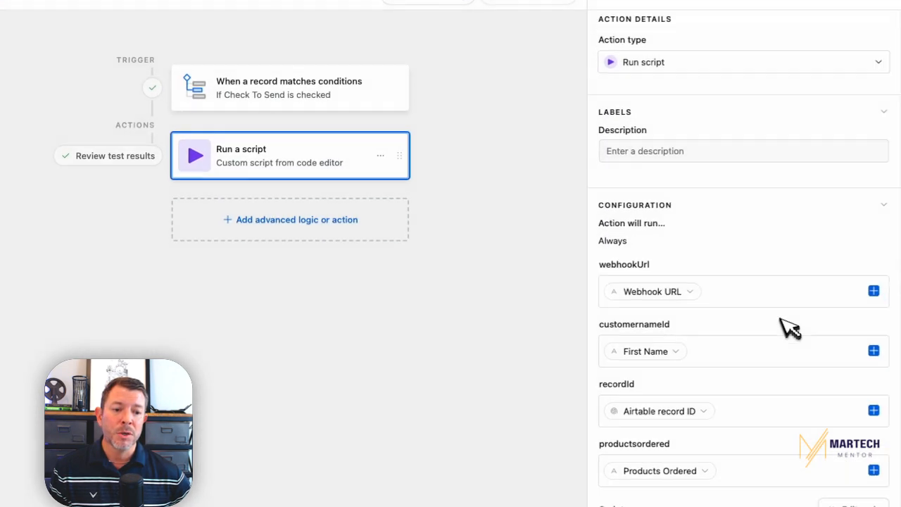
scroll(767, 330, down, 5)
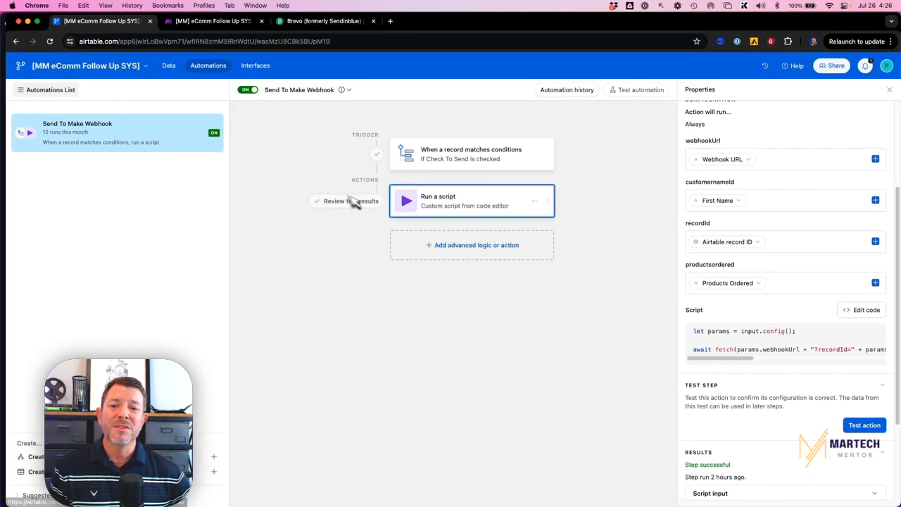
click(169, 65)
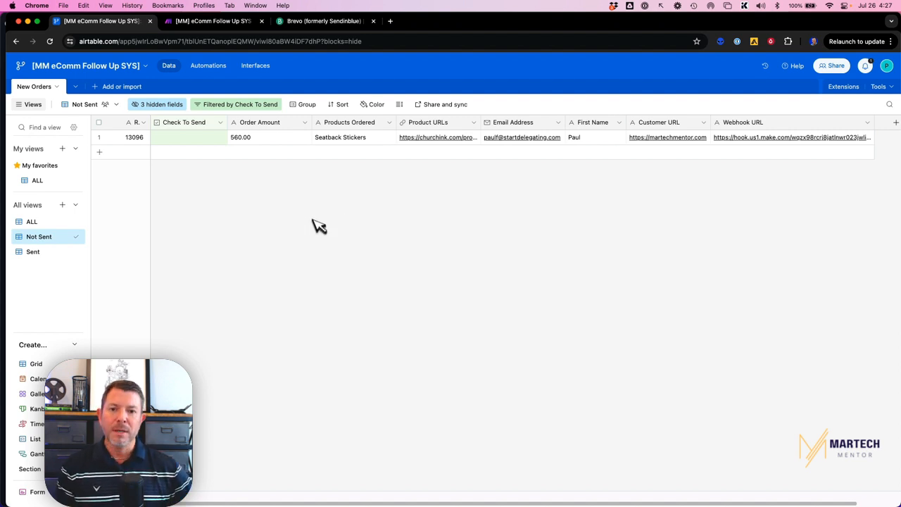
Switch to the Make scenario and examine its chain of Webhooks, Airtable, AI Email Copy and Brevo modules.
click(211, 20)
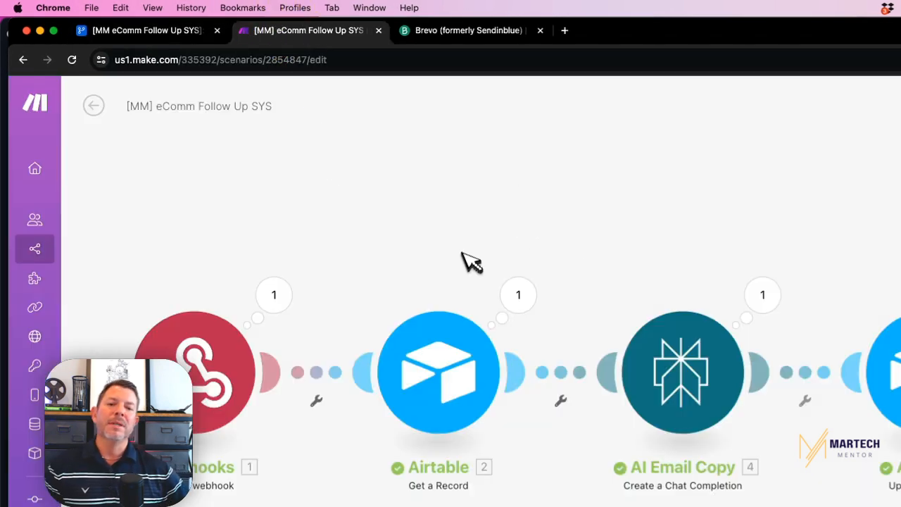
scroll(415, 218, down, 2)
scroll(463, 218, down, 2)
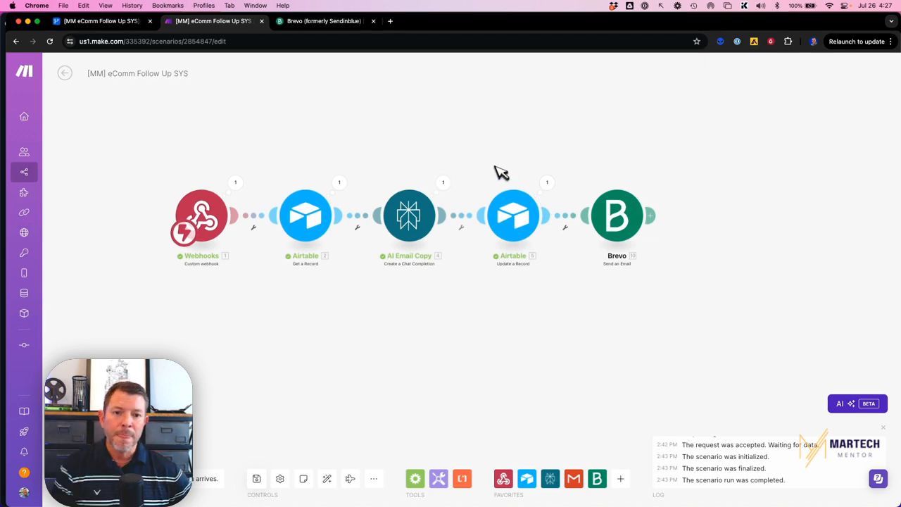
drag(264, 130, 366, 163)
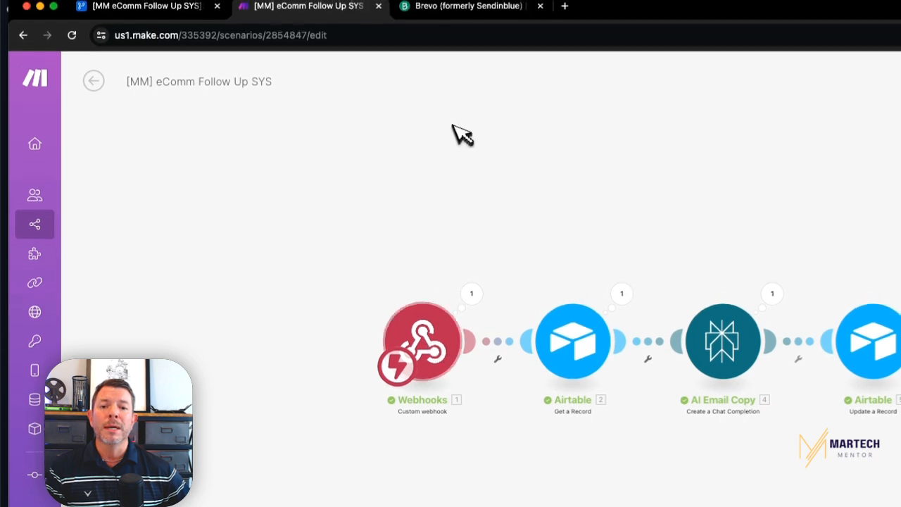
right_click(447, 156)
click(310, 176)
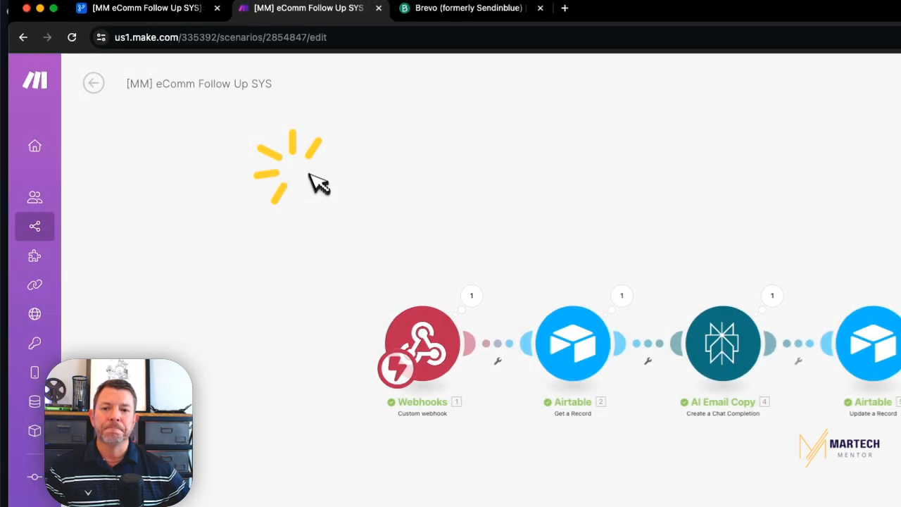
Leave the [MM] eComm Follow Up SYS scenario for the list of all scenarios and create a new blank scenario.
click(94, 83)
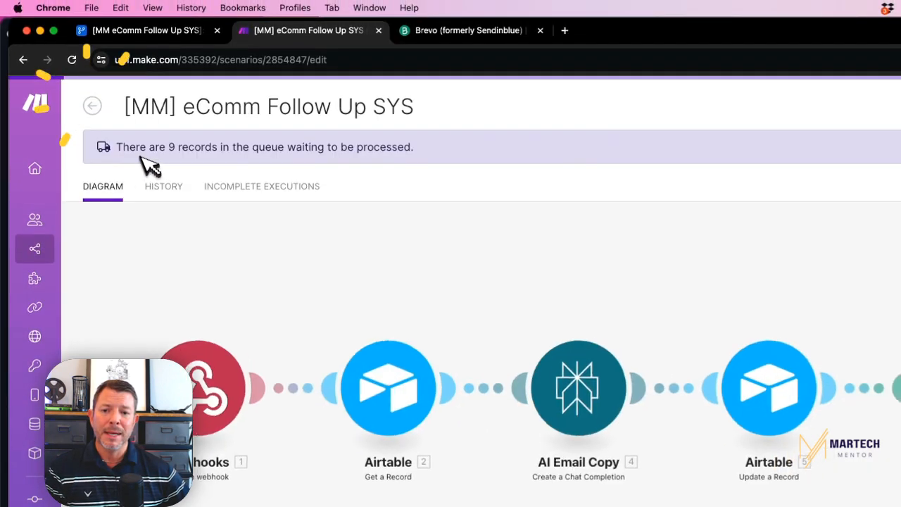
mouse_move(36, 191)
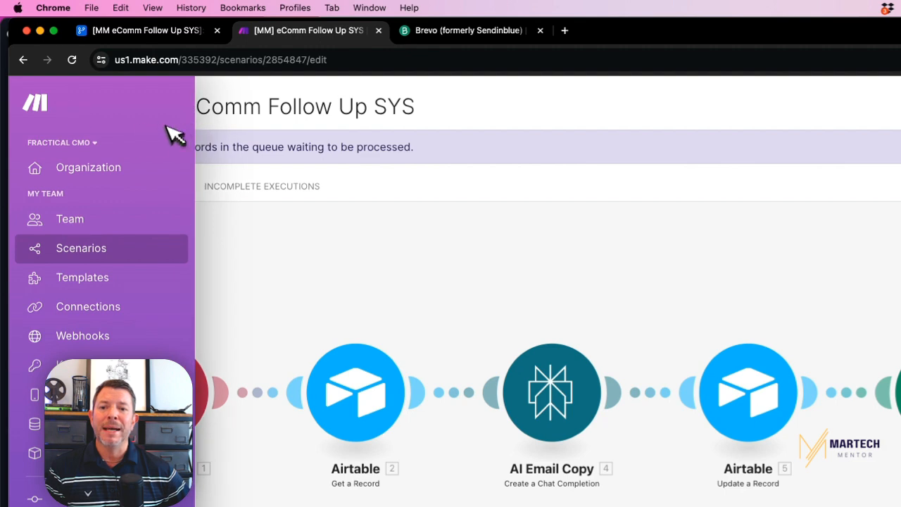
click(92, 106)
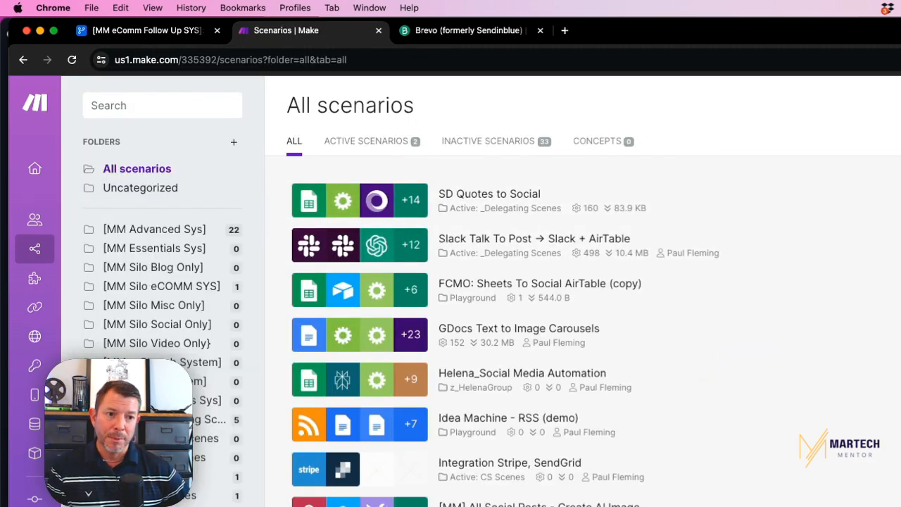
click(900, 105)
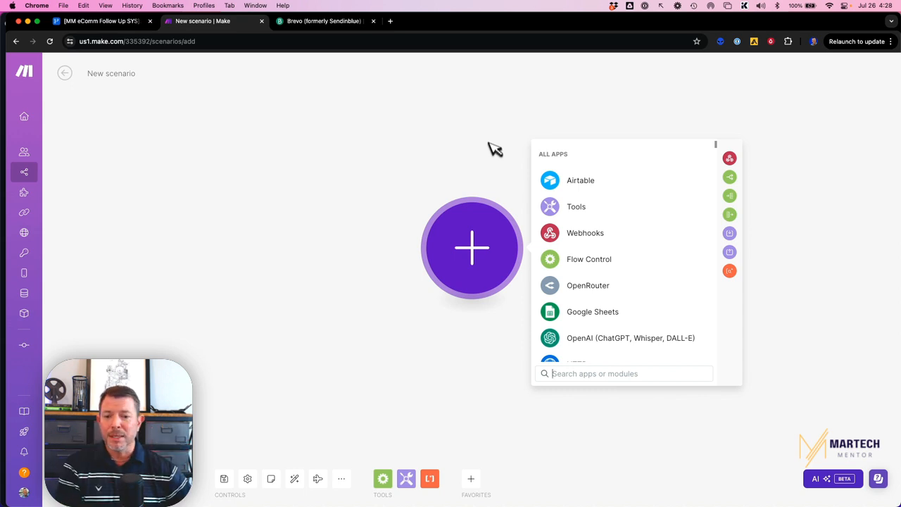
View the blueprint export and import options, and add a Webhooks Custom webhook trigger as the scenario's first module.
click(342, 479)
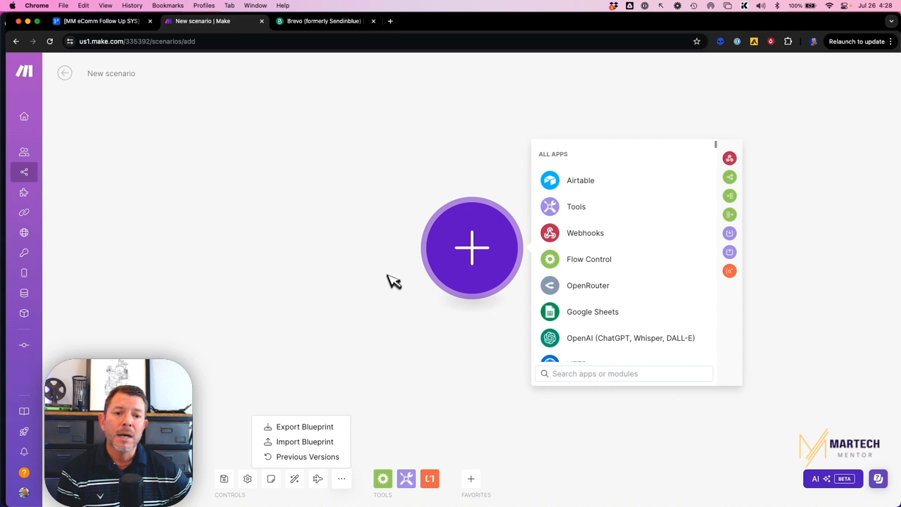
click(364, 198)
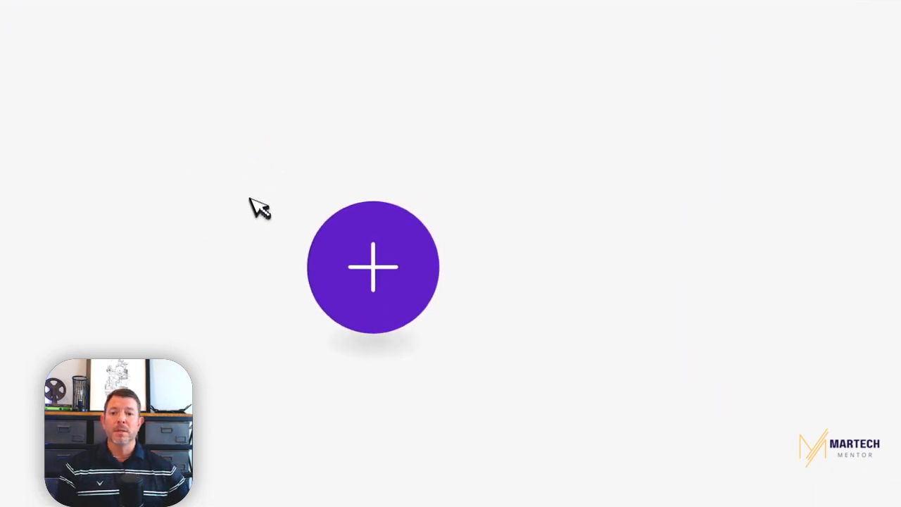
click(380, 290)
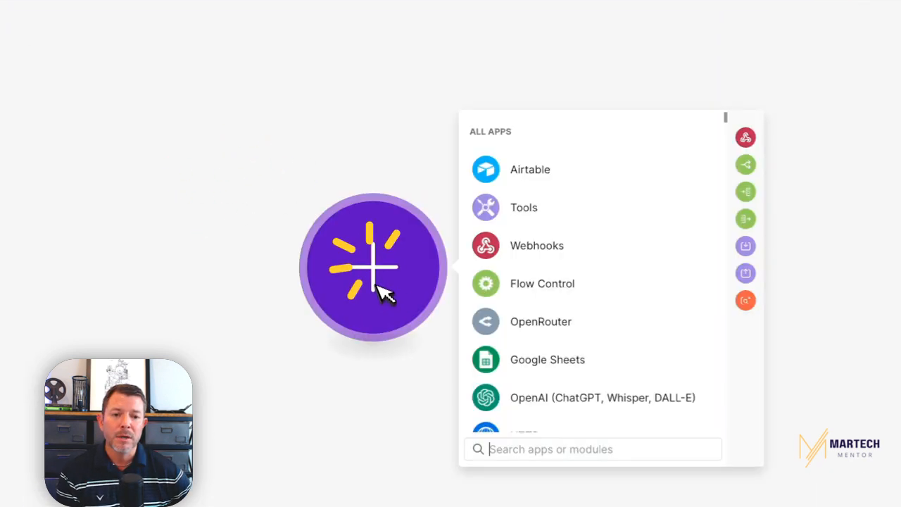
click(498, 245)
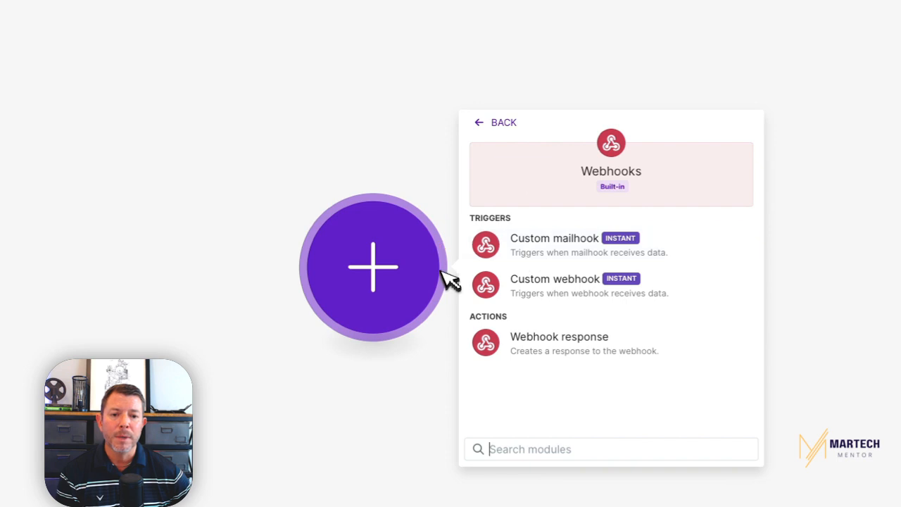
click(547, 304)
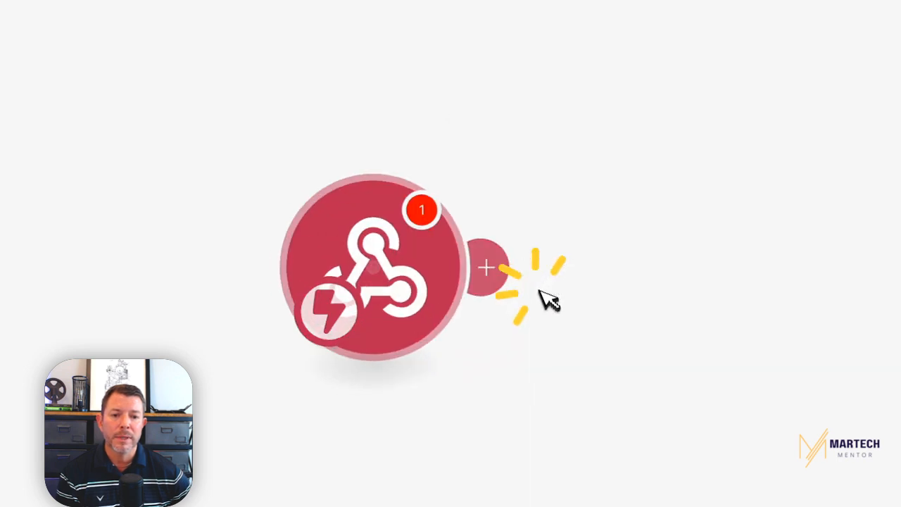
Create a webhook named "Get The Ball" for the module, copy its address and accept the module settings.
click(591, 266)
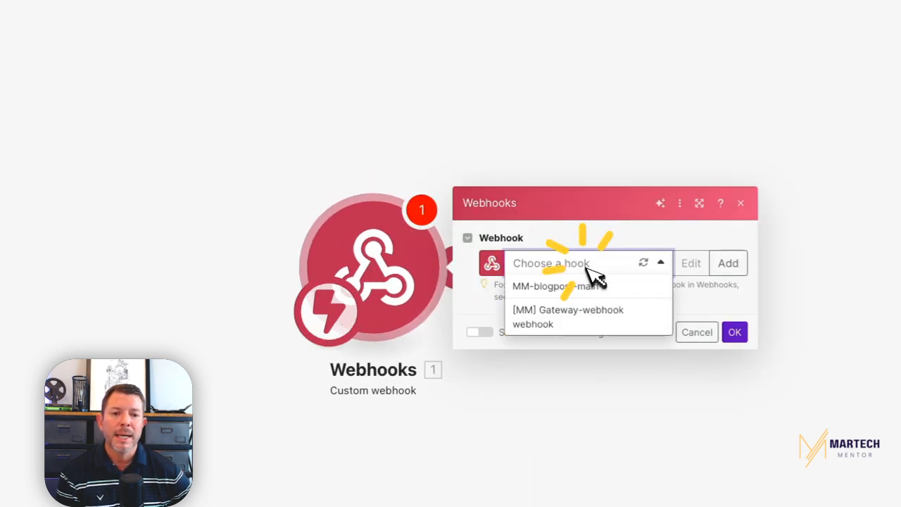
click(681, 245)
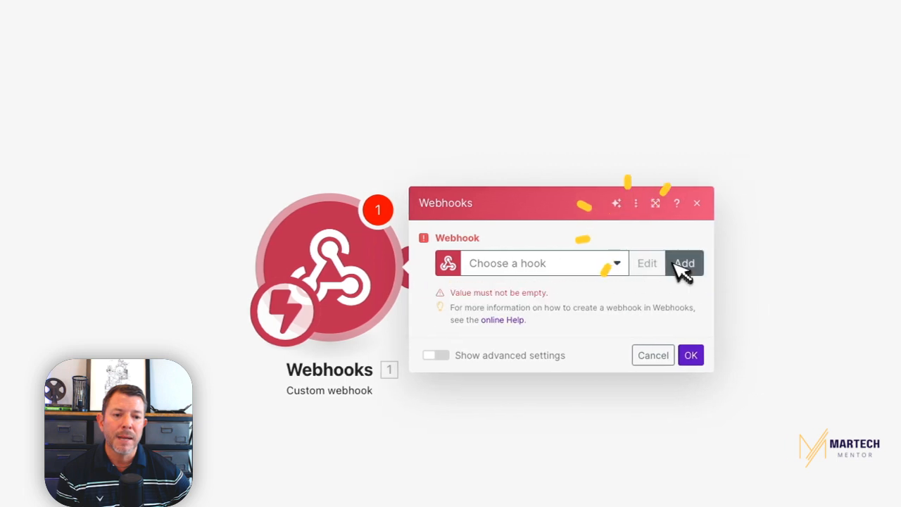
click(683, 265)
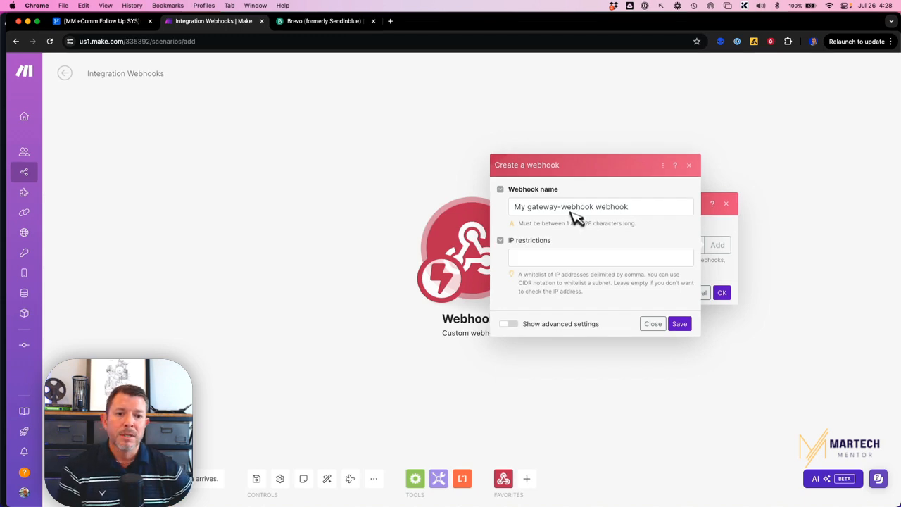
triple_click(572, 212)
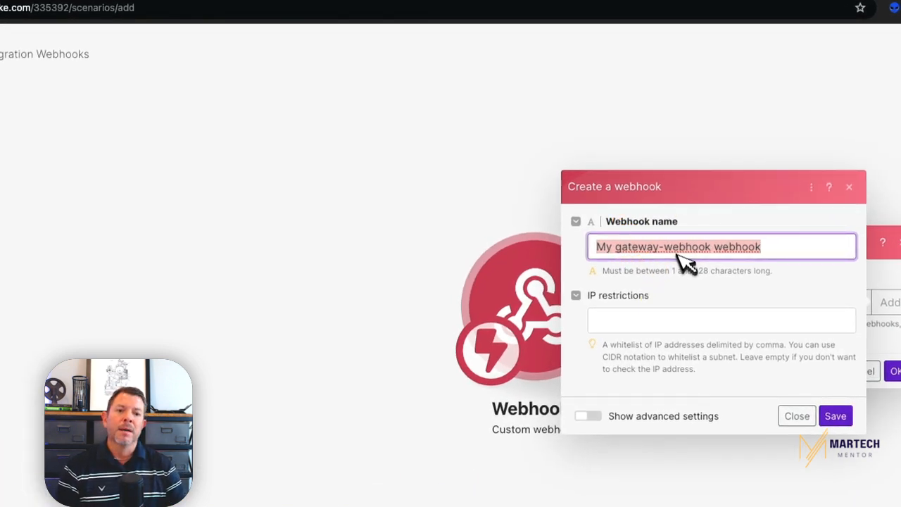
text(Ge3t)
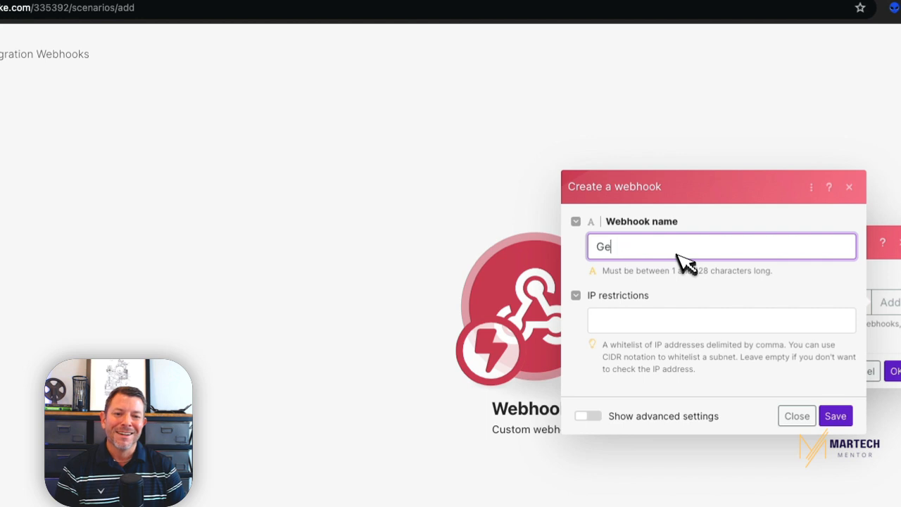
text(t The Bil)
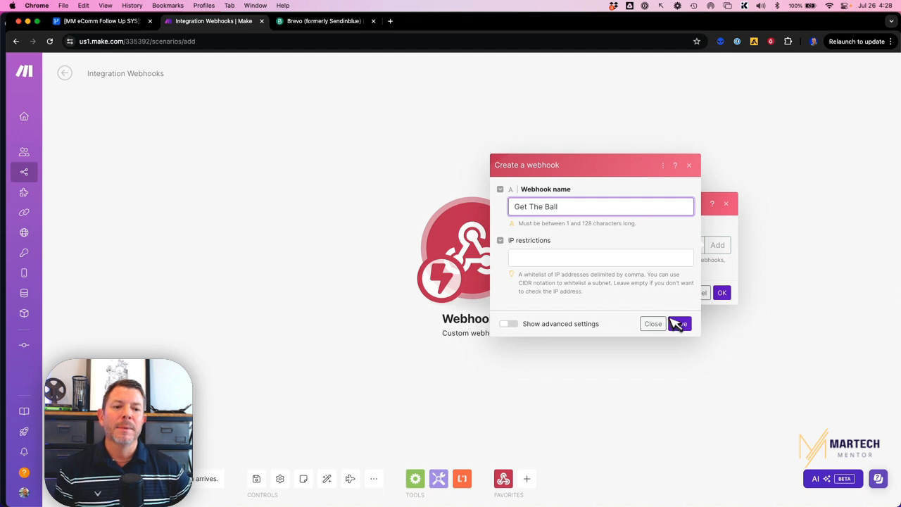
click(680, 324)
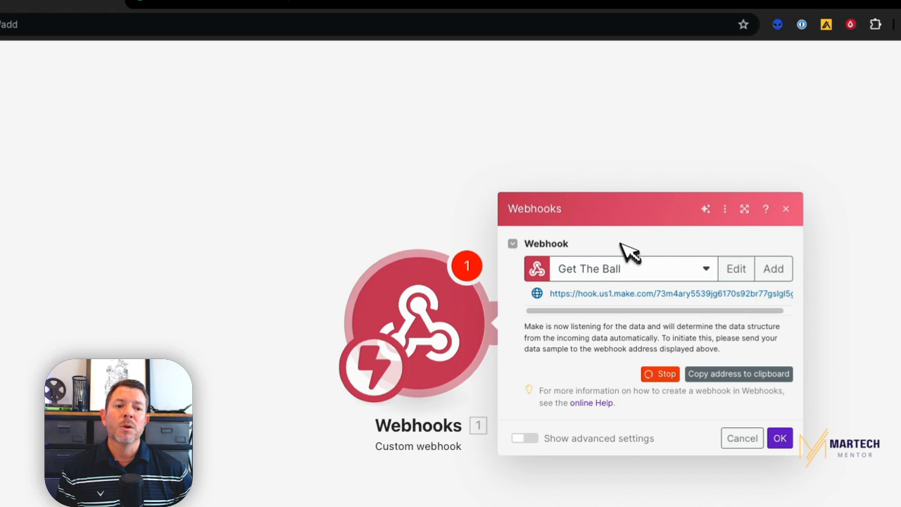
click(767, 374)
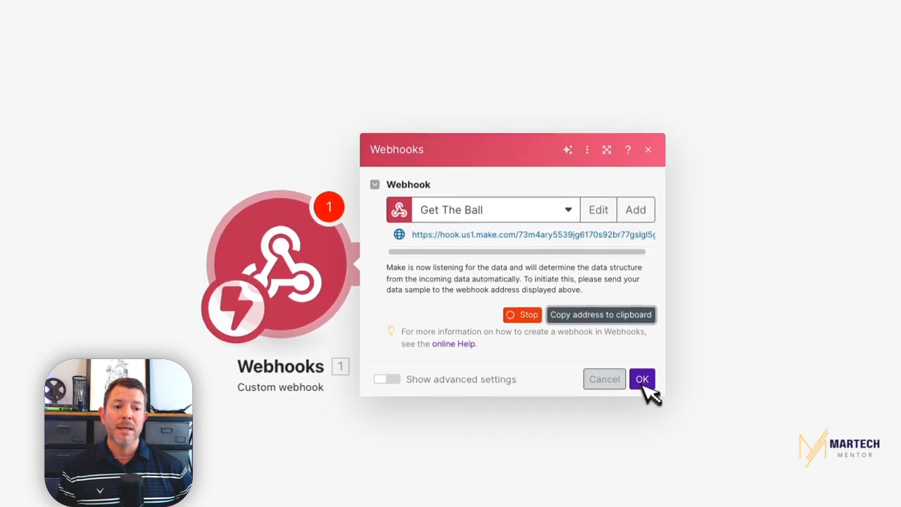
click(642, 403)
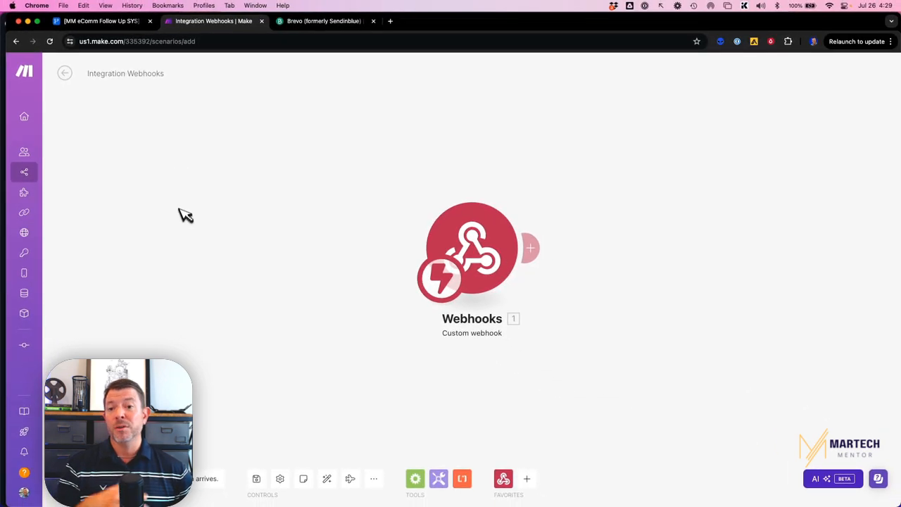
Leave the new scenario unsaved and open [MM] eComm Follow Up SYS from the [MM Silo eCOMM SYS] folder.
click(65, 73)
click(483, 143)
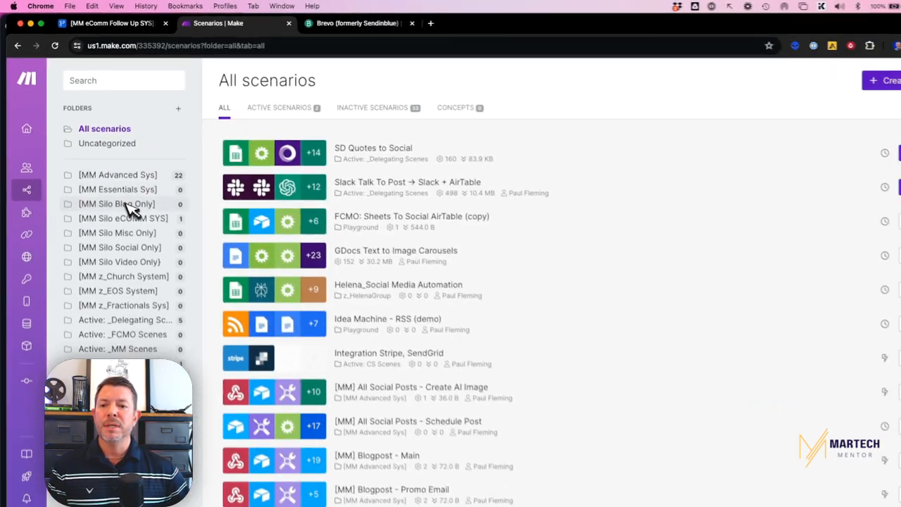
click(112, 199)
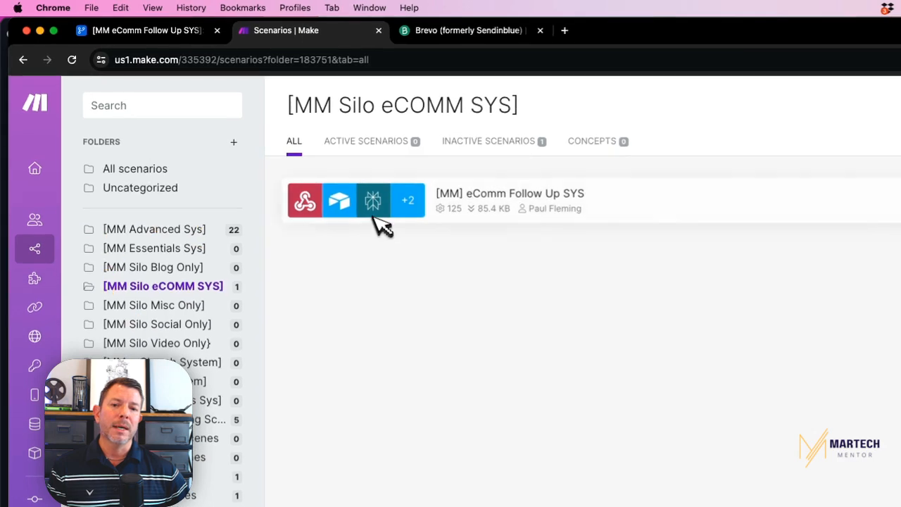
click(470, 204)
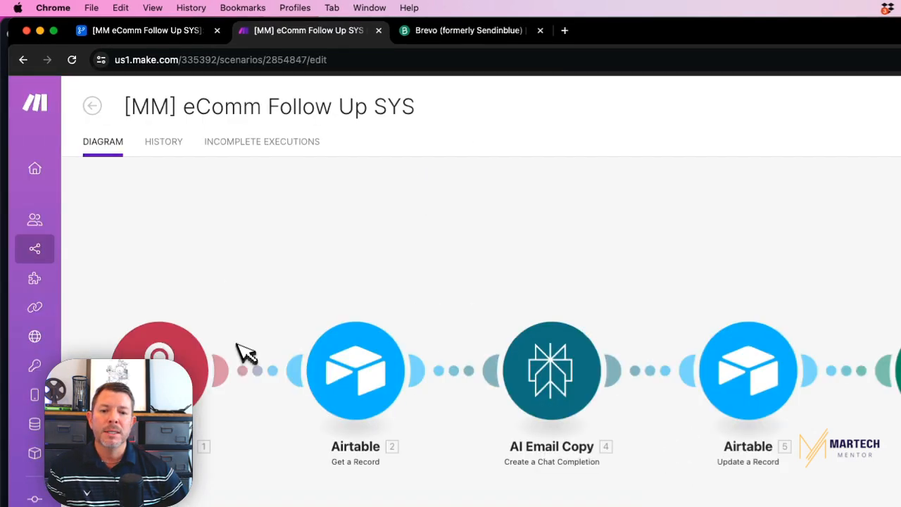
Copy the webhook address from the scenario's Webhooks module, and select the Seatback Stickers order's Webhook URL cell in Airtable.
click(371, 262)
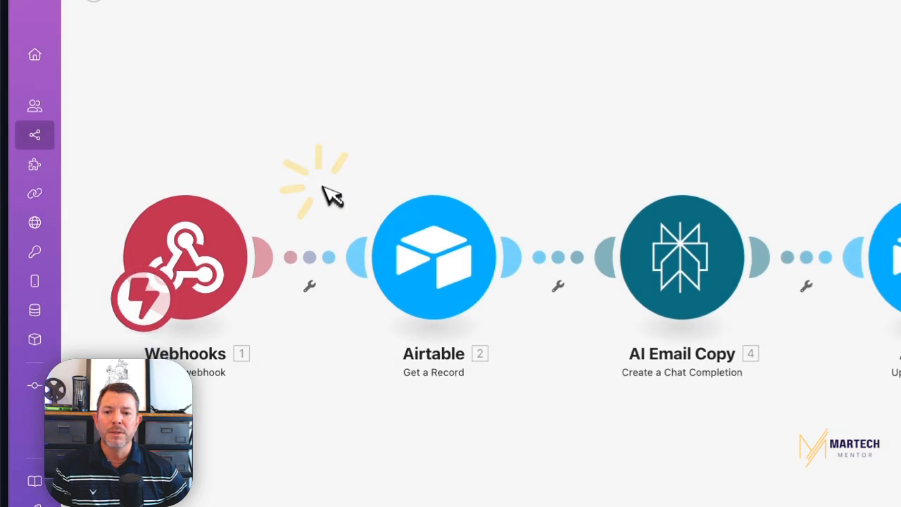
drag(325, 303, 567, 252)
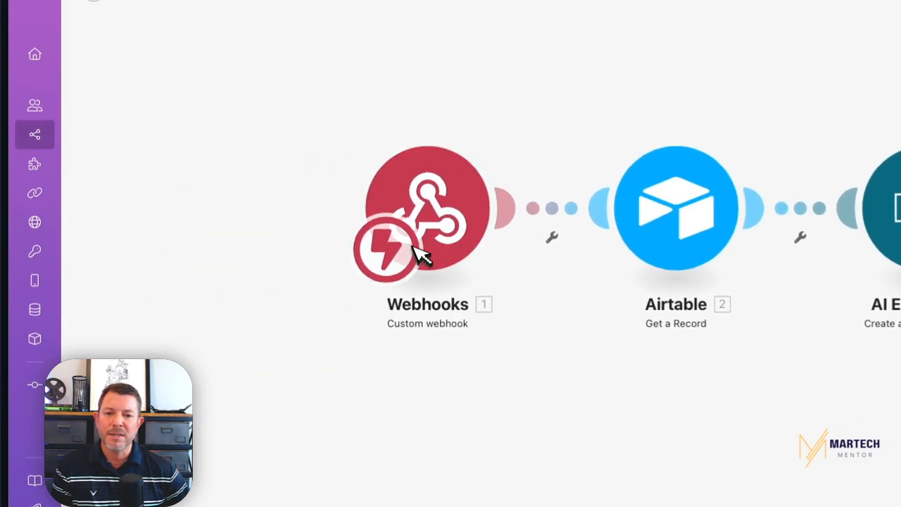
click(440, 222)
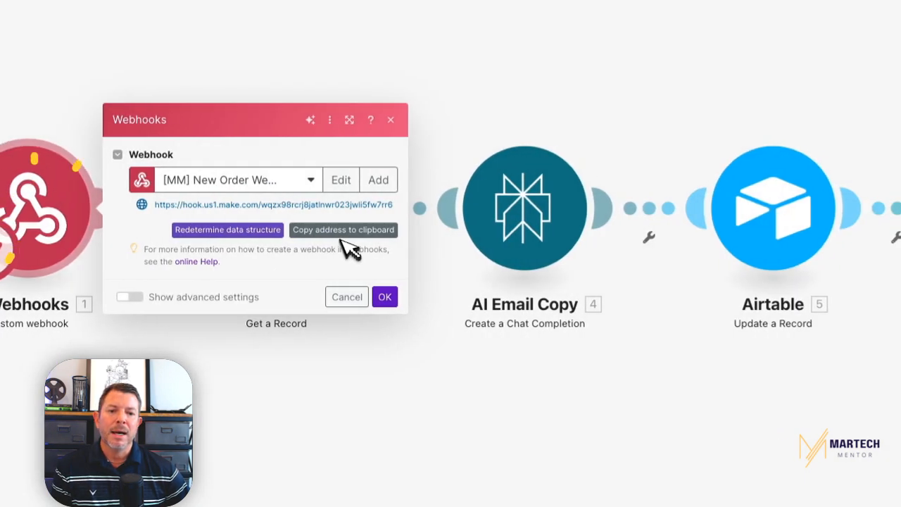
click(740, 234)
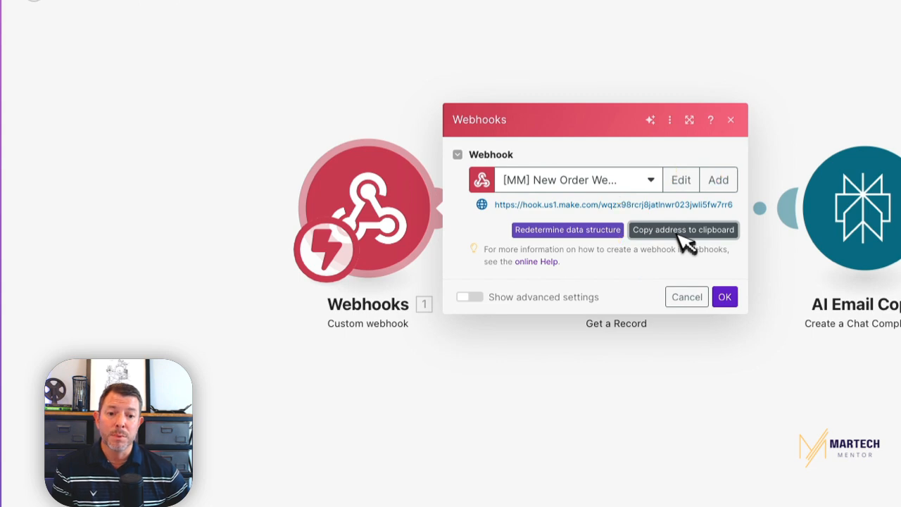
click(724, 296)
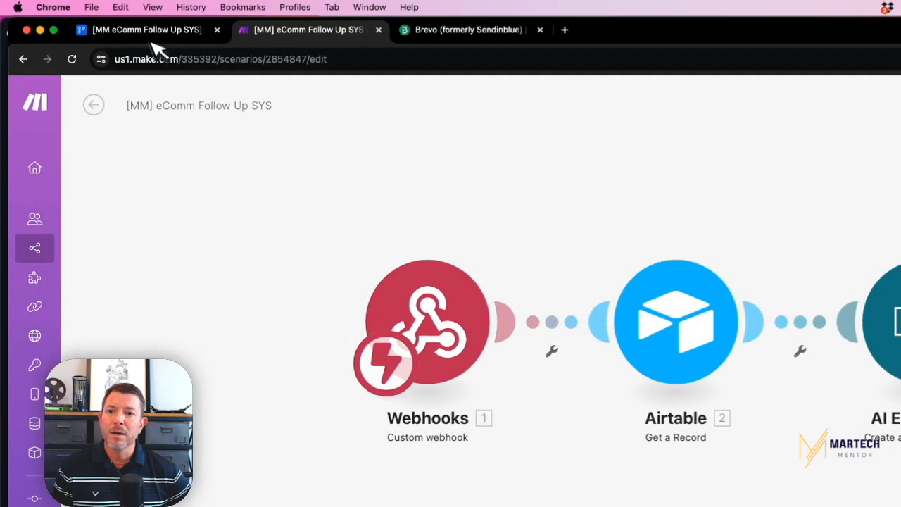
click(149, 32)
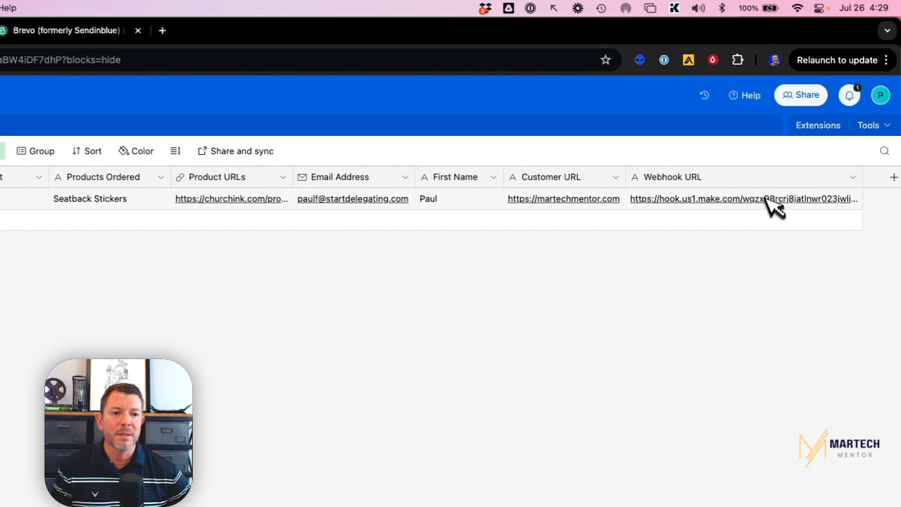
click(752, 204)
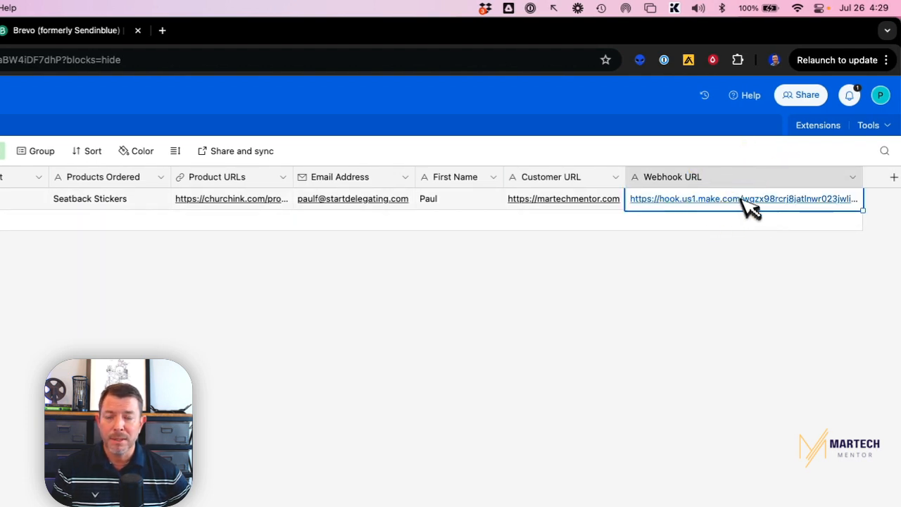
Compare the Check To Send and Webhook URL fields of the Seatback Stickers order with the Webhooks module of the Make scenario.
click(183, 22)
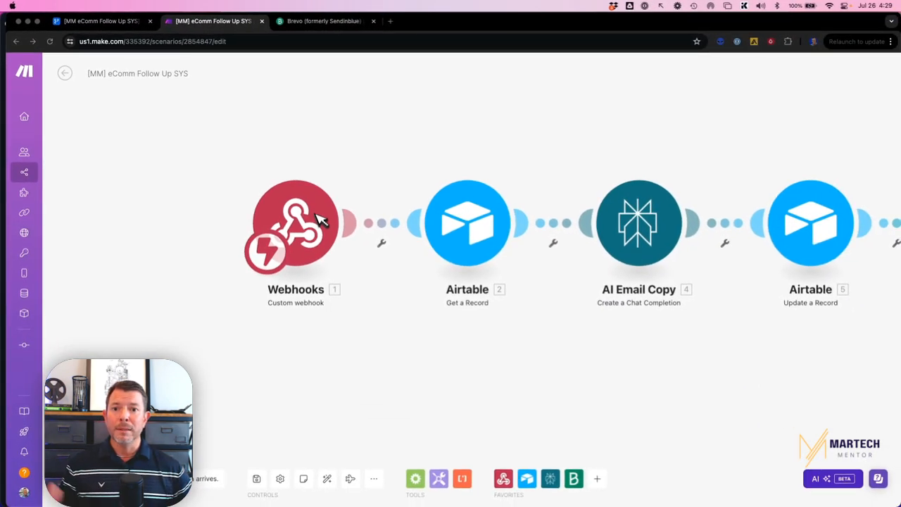
click(98, 21)
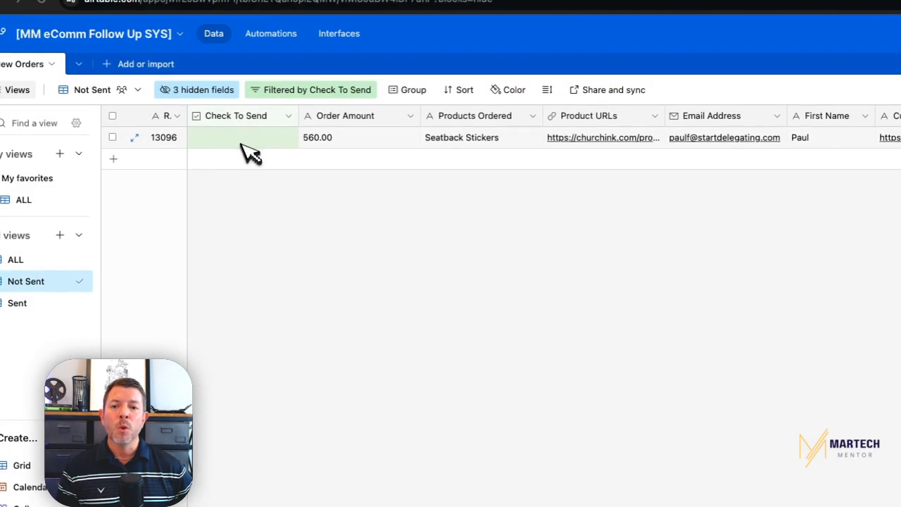
click(237, 222)
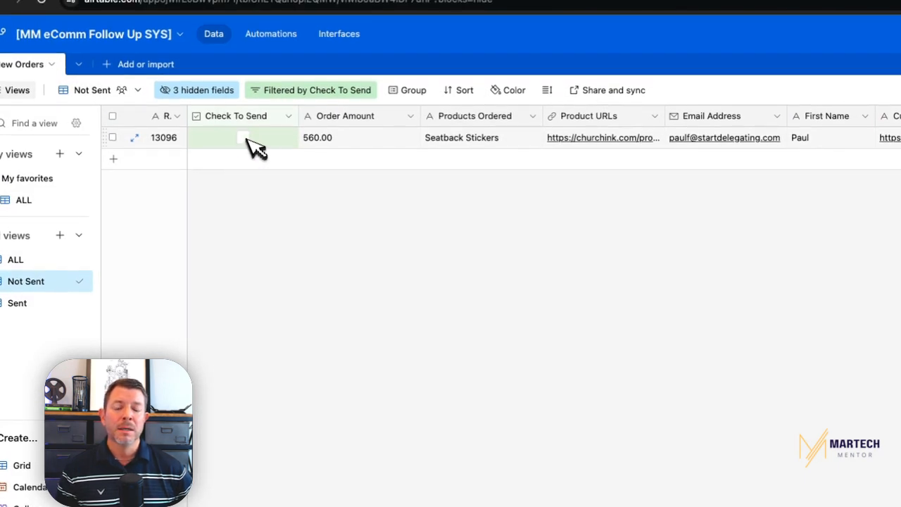
click(870, 138)
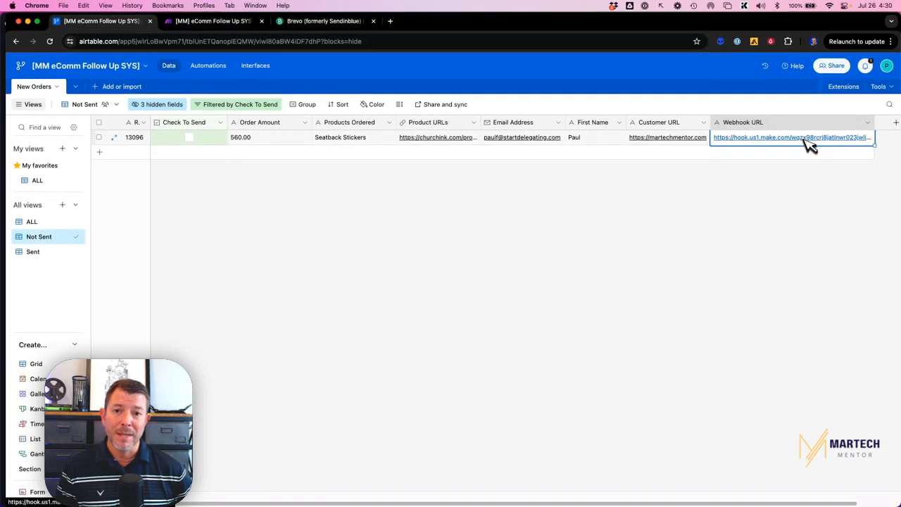
click(243, 22)
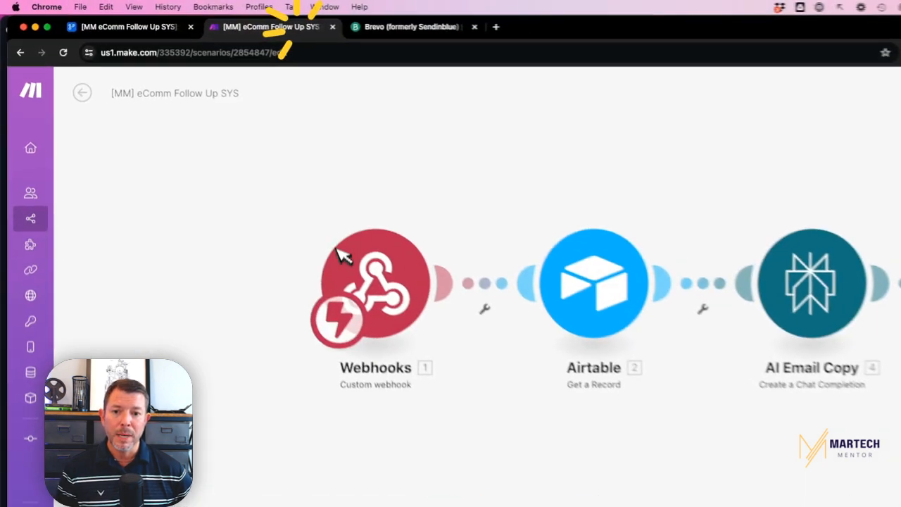
click(145, 31)
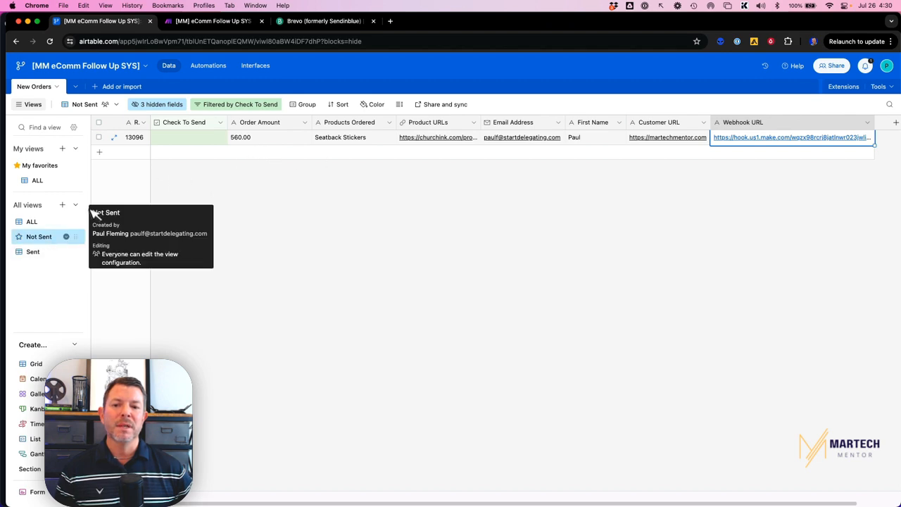
Examine the Flag Banners order's Check To Send field in the Sent view, and view the Send To Make Webhook automation.
click(35, 253)
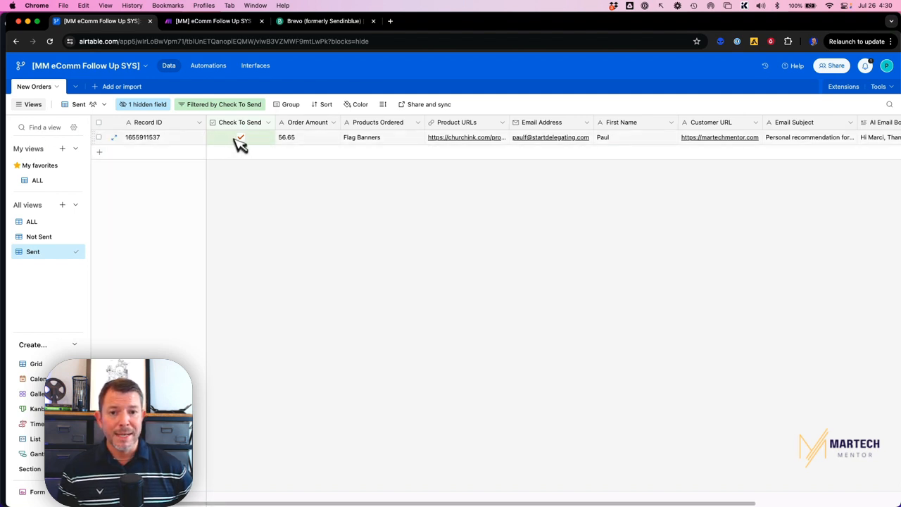
click(239, 138)
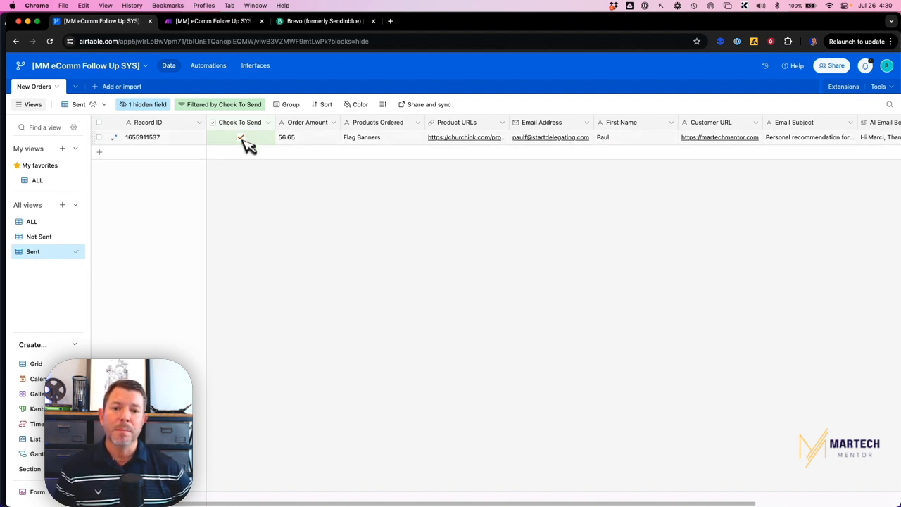
click(207, 67)
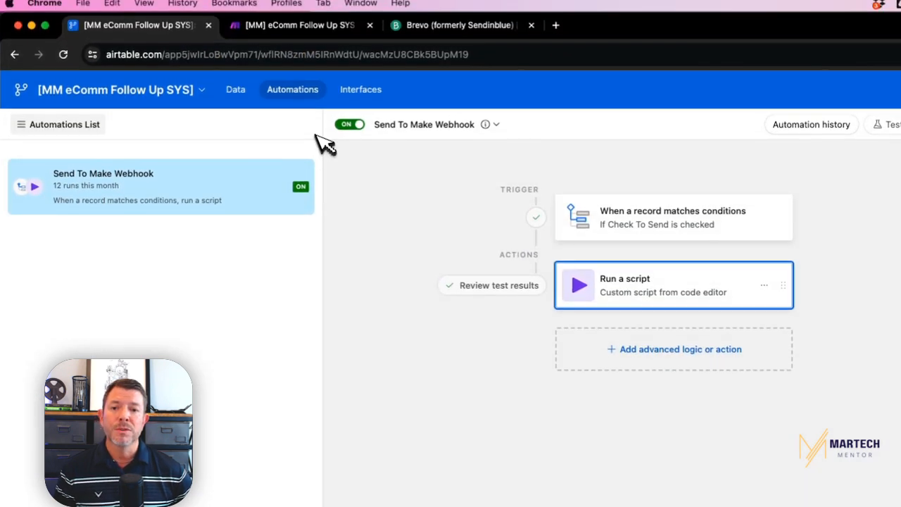
Return to the Make scenario and view its full module chain from Webhooks to Brevo.
click(281, 21)
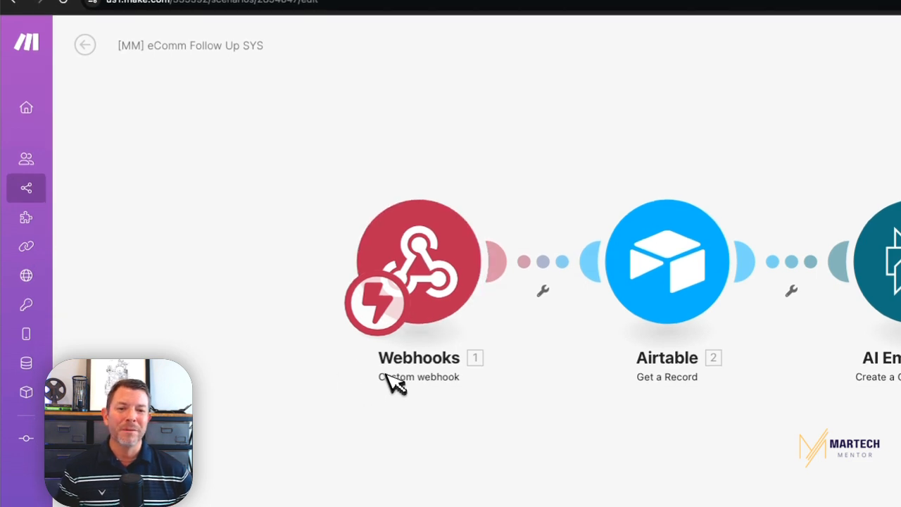
drag(683, 121, 464, 156)
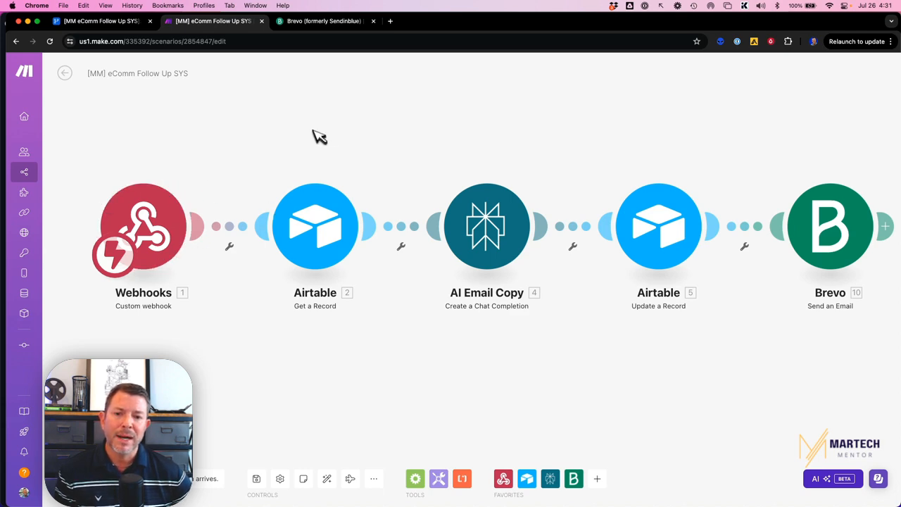
Add an empty module above the scenario's module chain and delete it again.
right_click(275, 113)
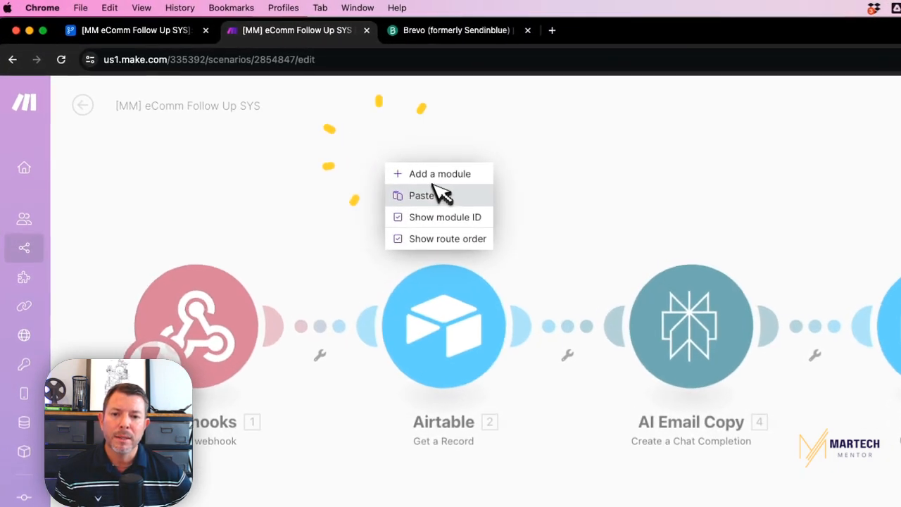
click(373, 177)
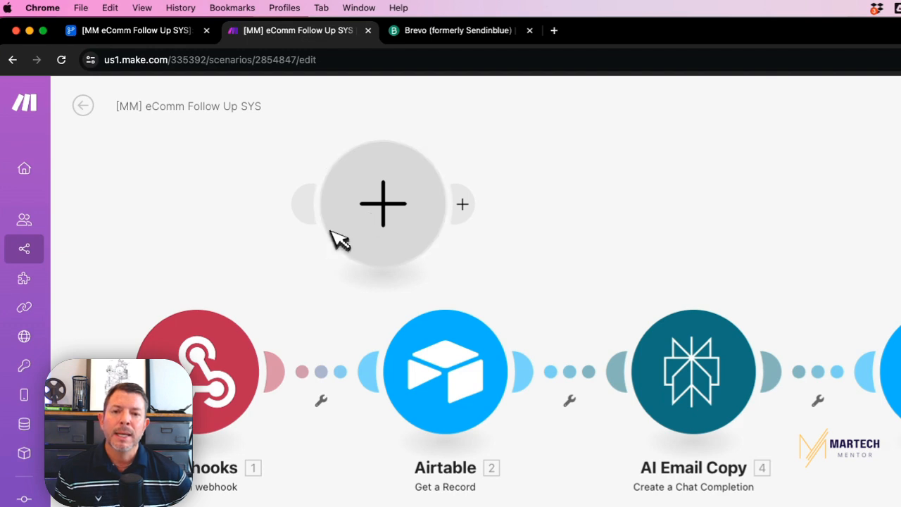
drag(356, 216, 506, 193)
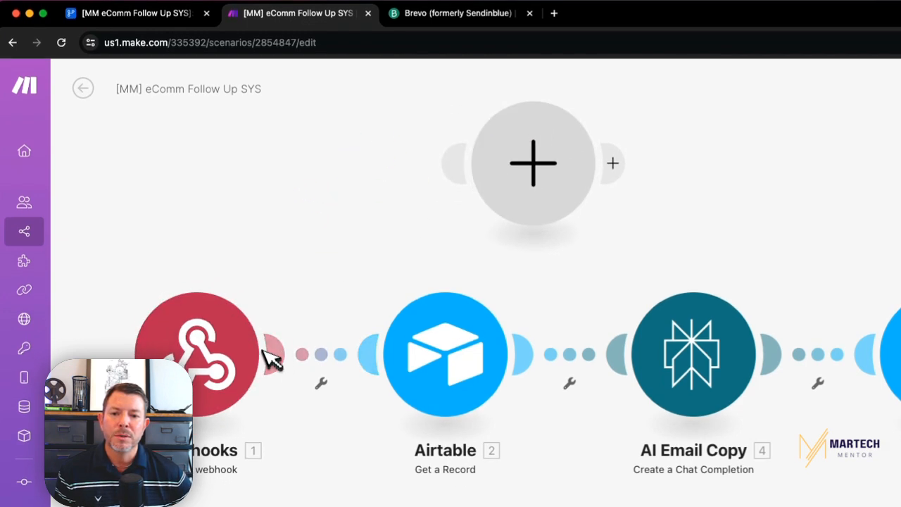
click(558, 174)
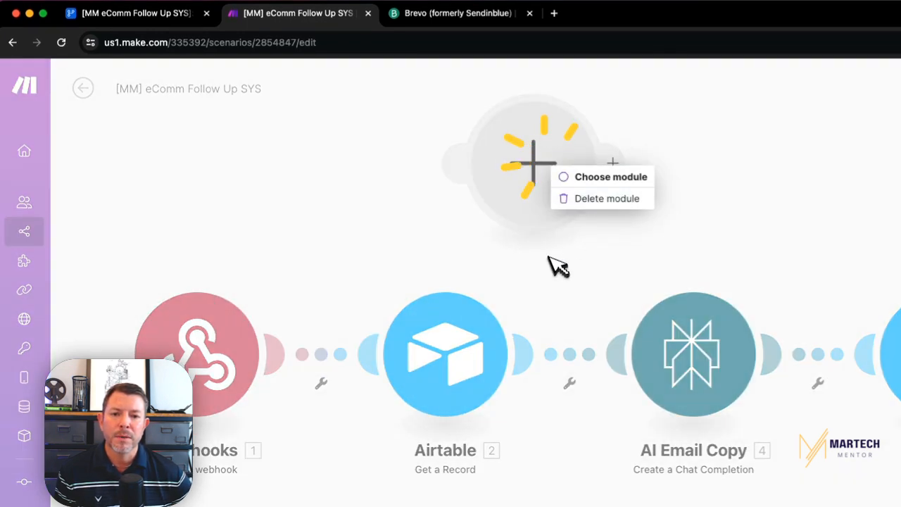
click(586, 202)
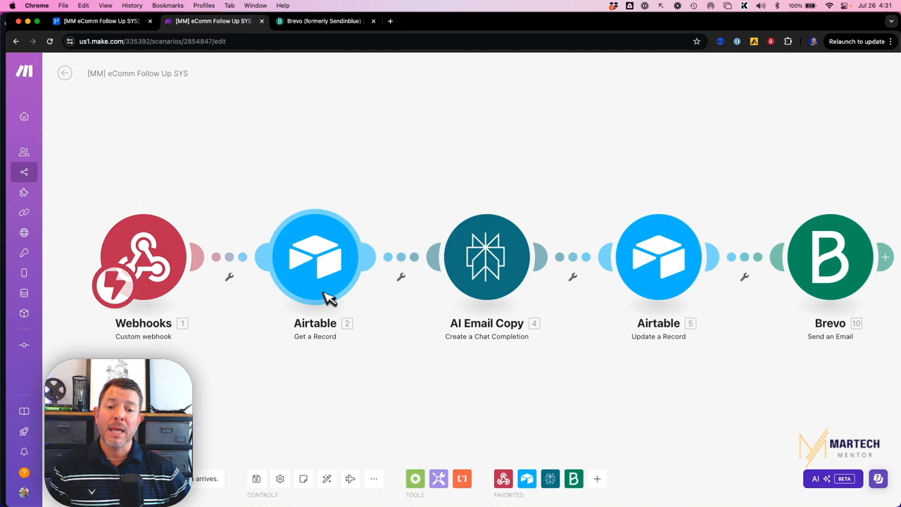
Look at the Send To Make Webhook automation in Airtable, and review the settings of the Make scenario's Airtable Get a Record module.
click(100, 21)
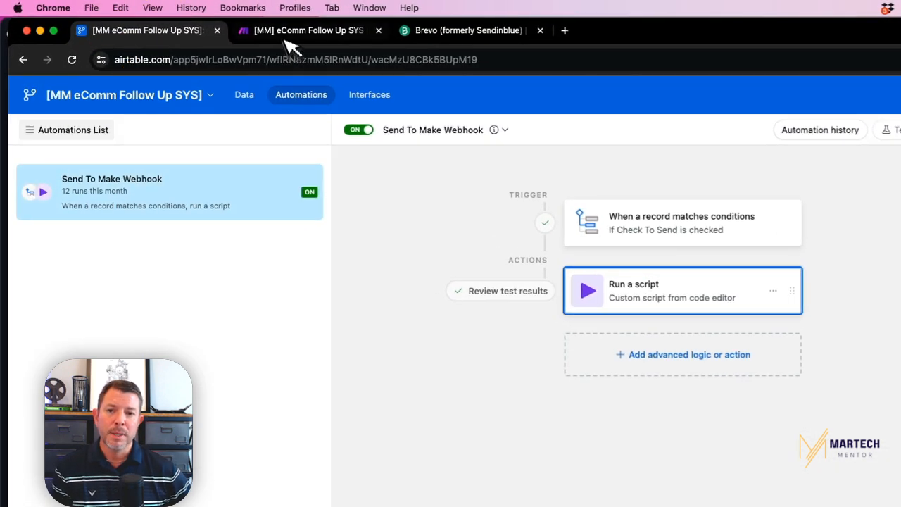
click(288, 32)
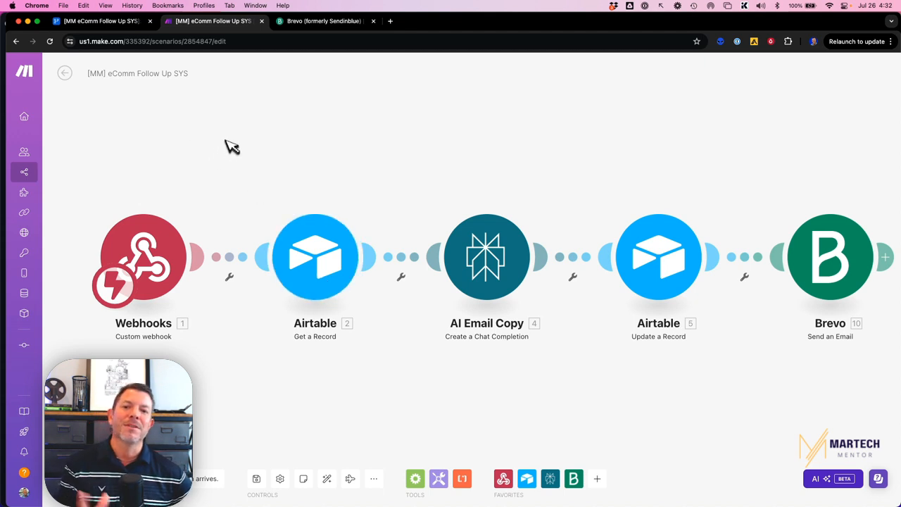
click(316, 261)
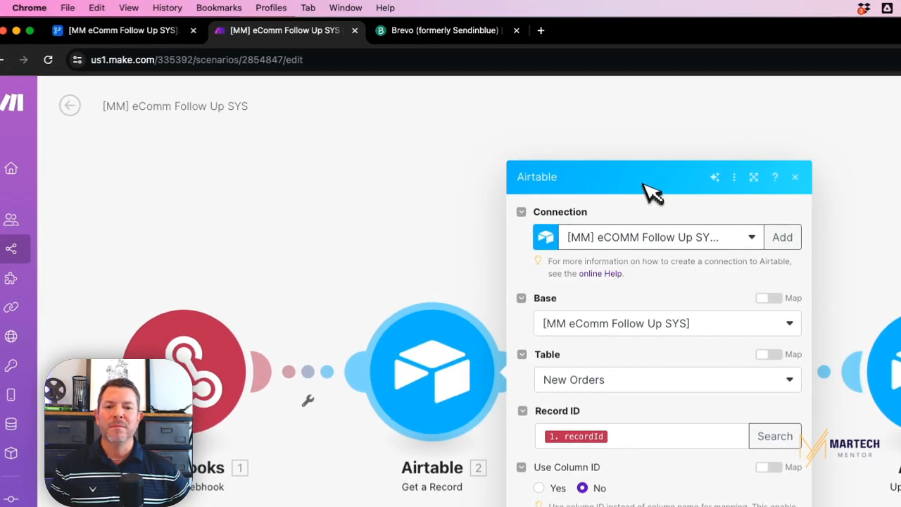
click(642, 180)
click(642, 506)
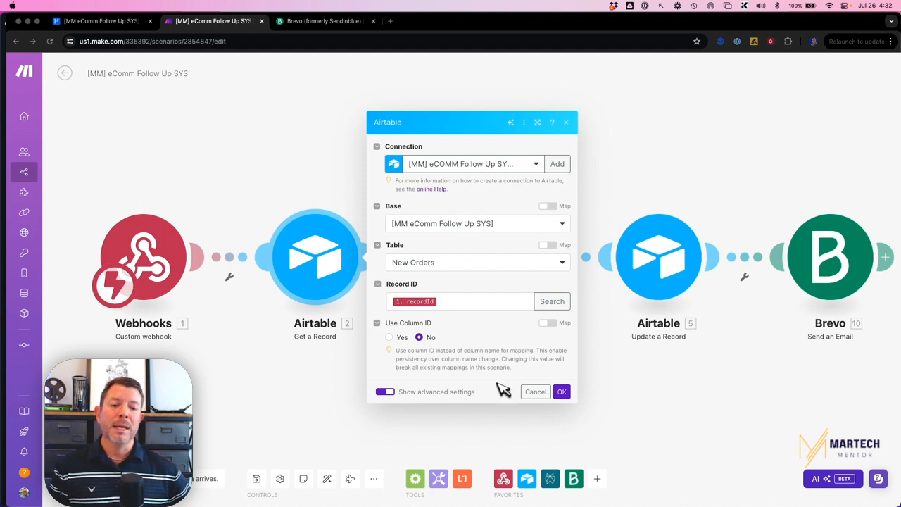
click(535, 391)
Check the webhook selected in the Webhooks module against the Flag Banners order in Airtable's Sent view, and return to the Make scenario.
click(168, 255)
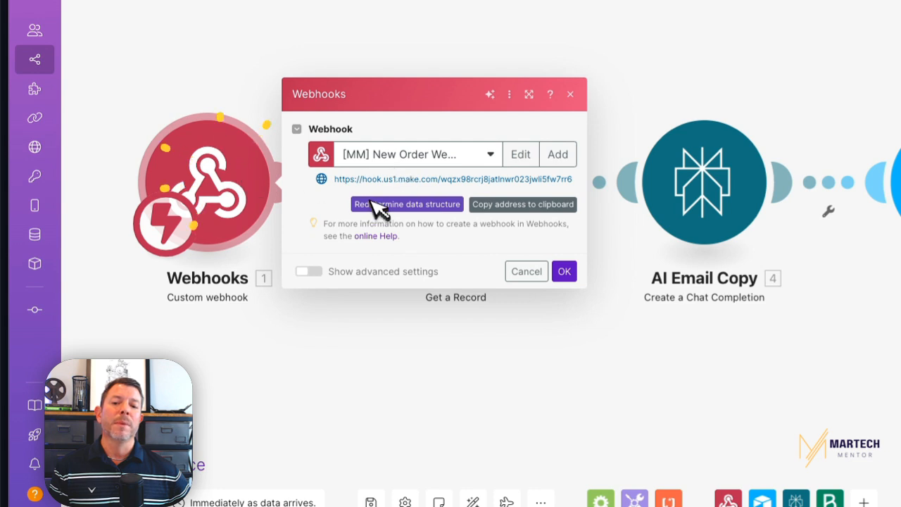
click(526, 271)
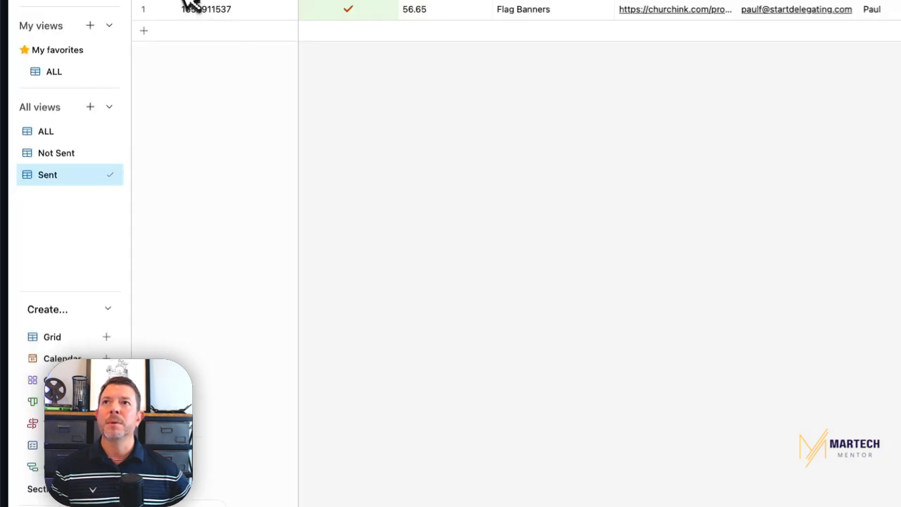
click(215, 14)
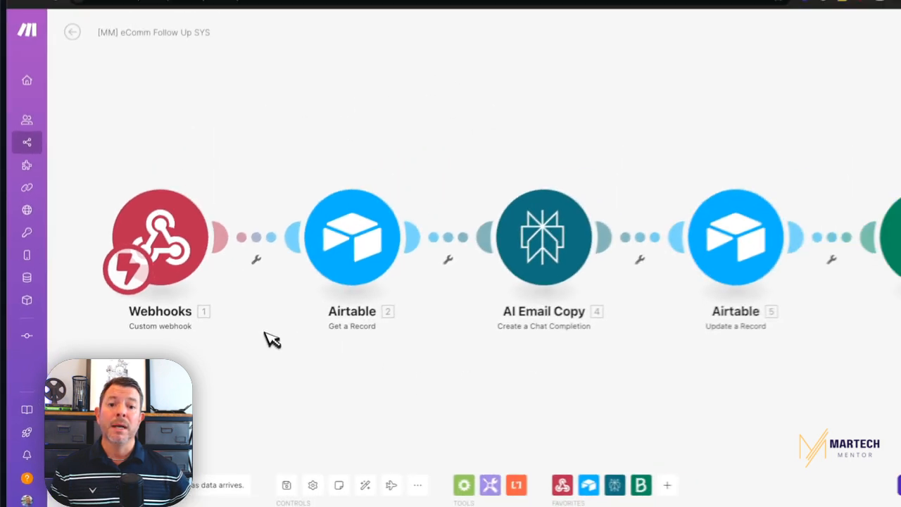
Examine the recordId mapping in the Record ID field of the Airtable Get a Record module, and close its settings.
click(466, 188)
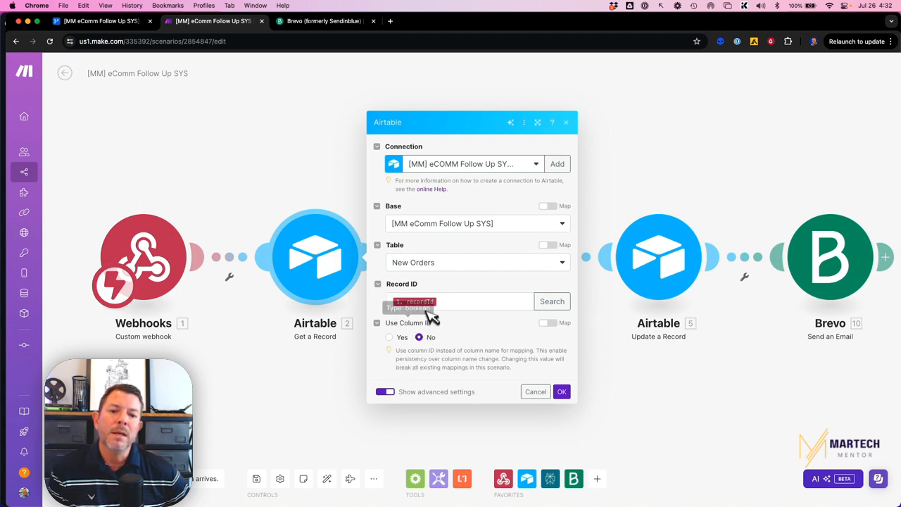
mouse_move(416, 302)
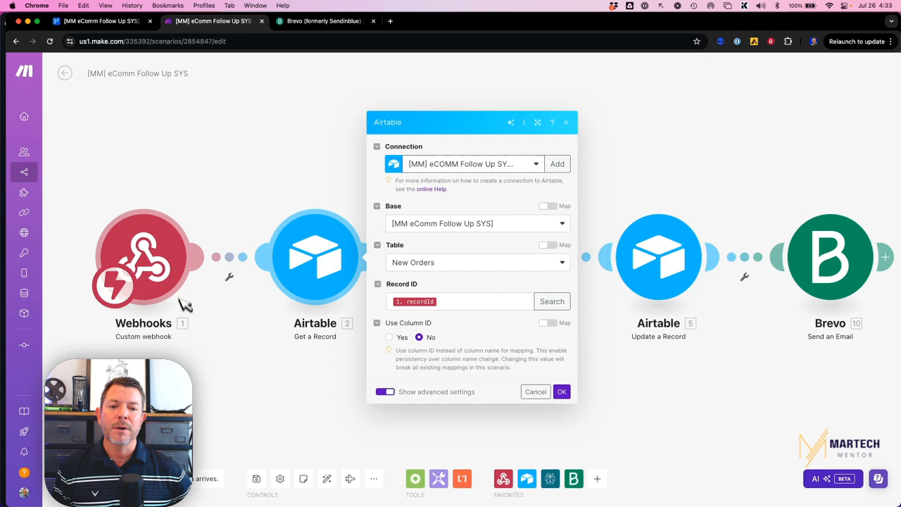
click(561, 391)
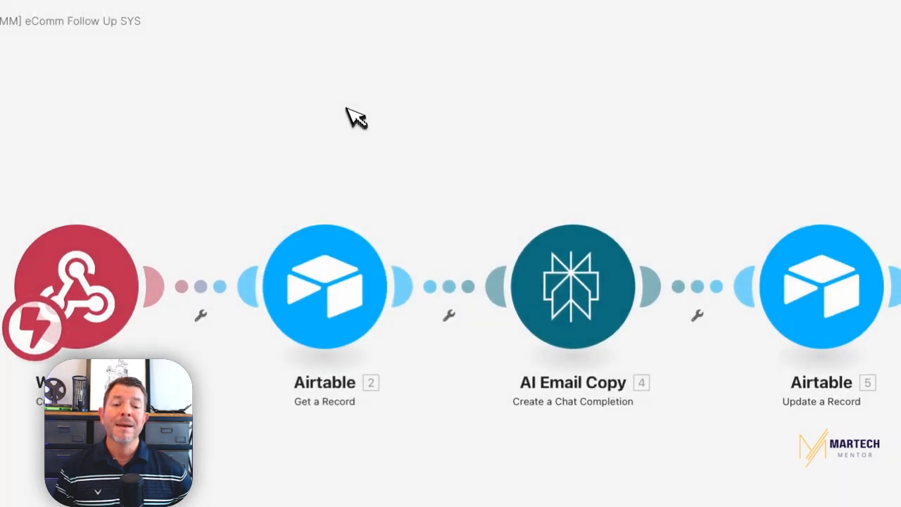
Add an empty module above AI Email Copy and search the available apps for ChatGPT.
click(546, 64)
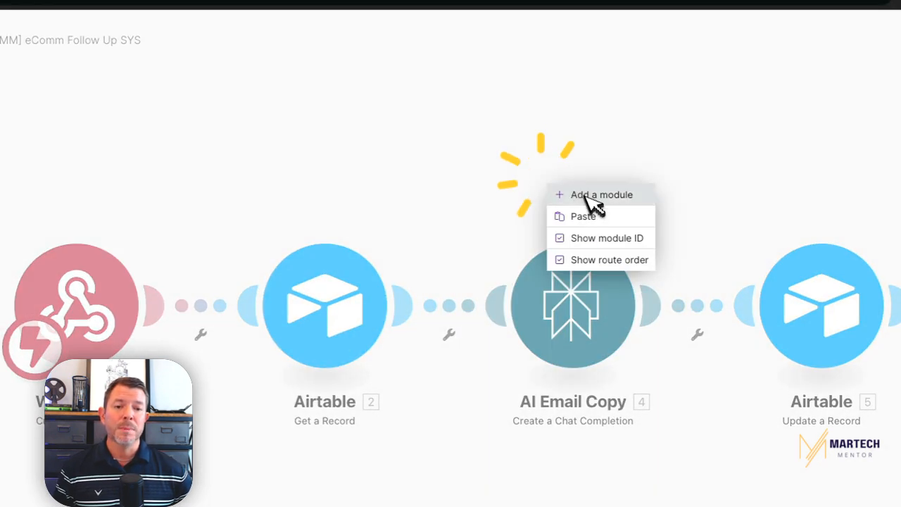
click(590, 195)
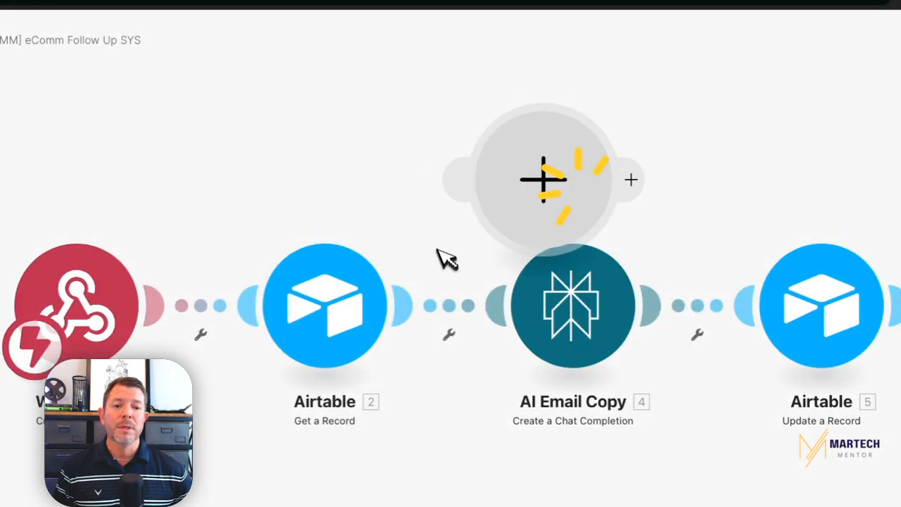
click(560, 189)
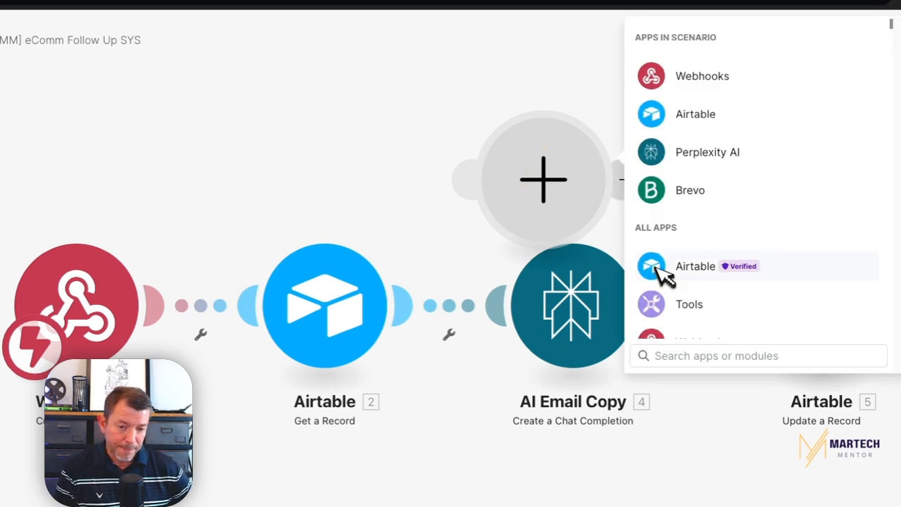
click(679, 355)
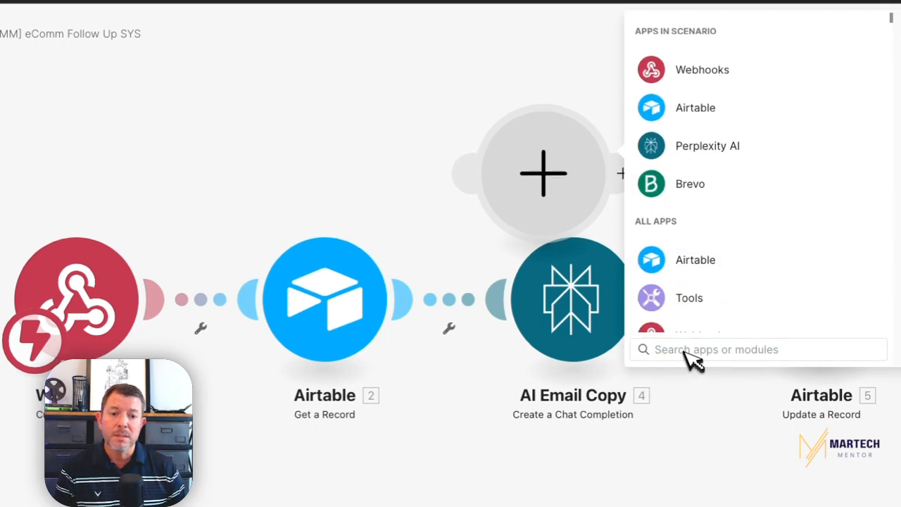
text(ChatGPT)
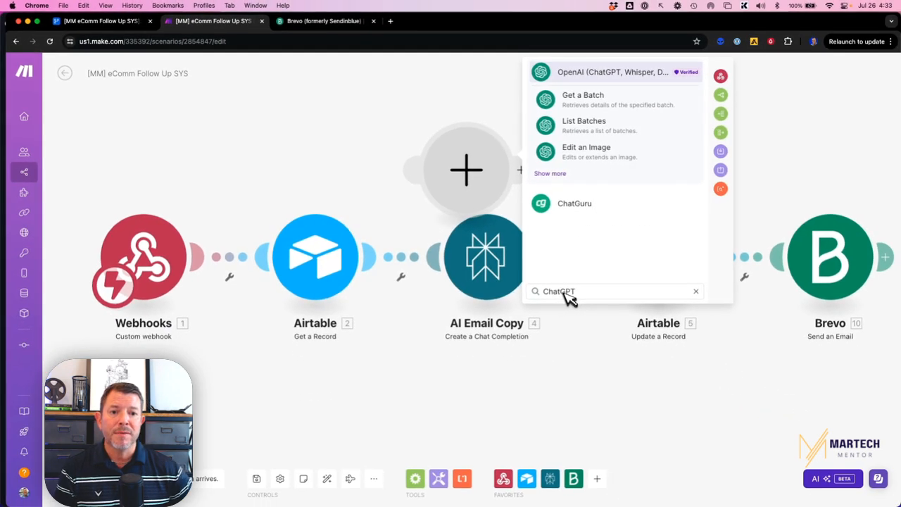
Search the available apps for "Perple" and delete the empty module.
click(590, 292)
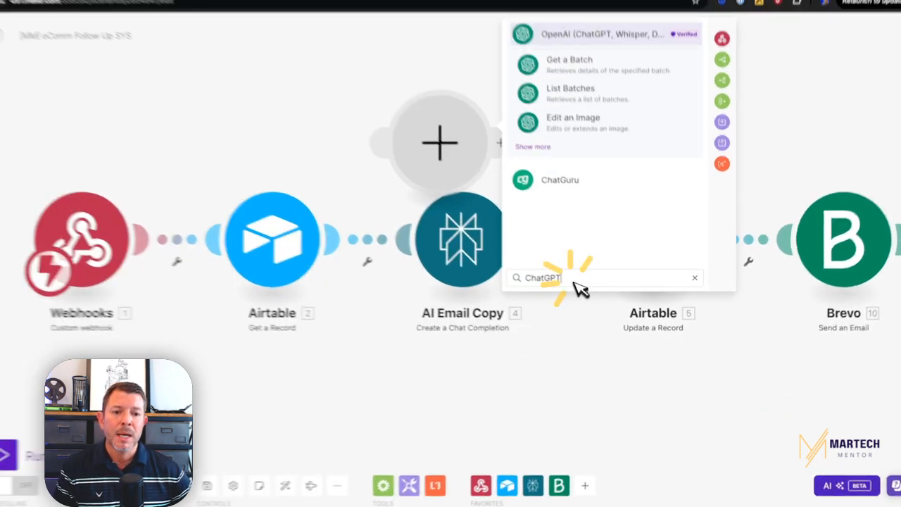
double_click(589, 292)
text(Perple)
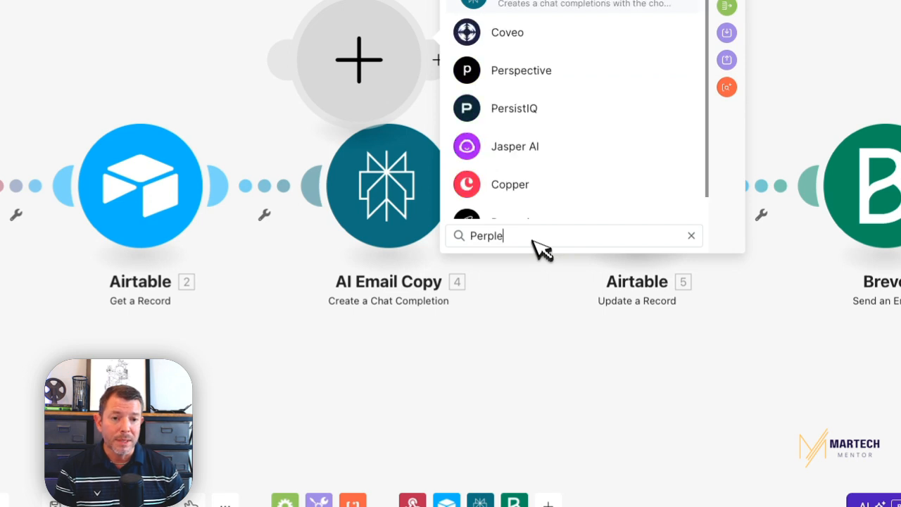
click(489, 332)
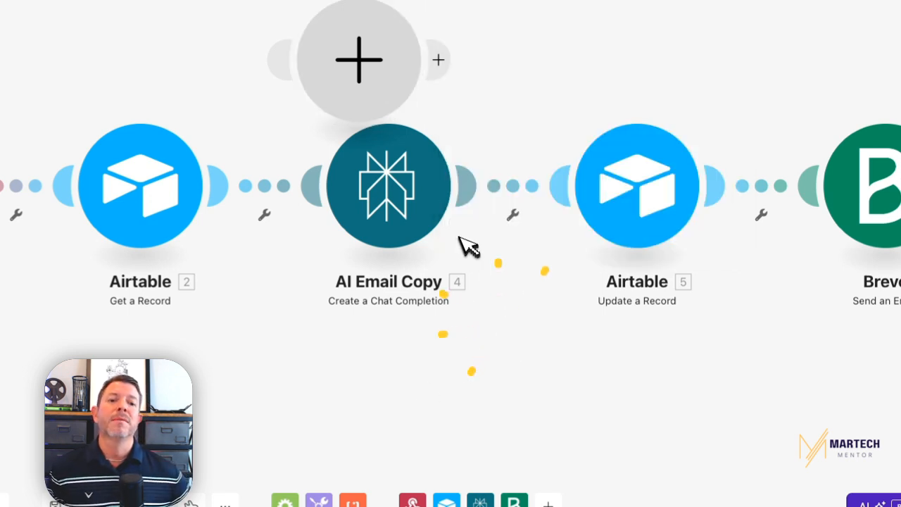
right_click(384, 130)
click(450, 161)
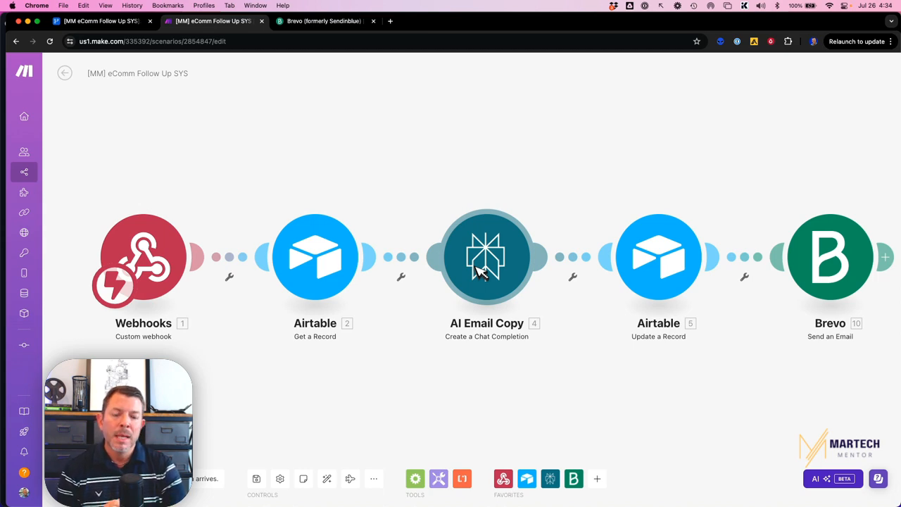
Read the Item 1 message content in the AI Email Copy module's Perplexity AI settings, with Item 2 collapsed.
click(478, 271)
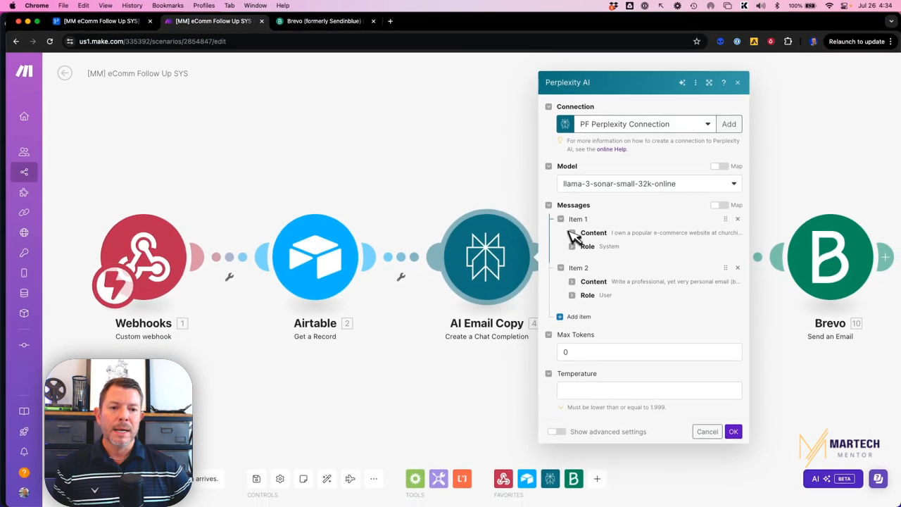
click(564, 269)
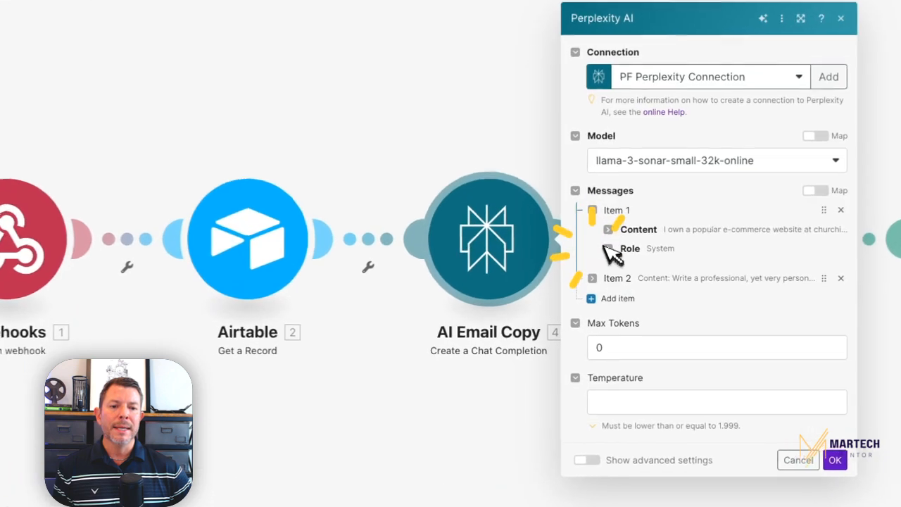
click(572, 232)
scroll(597, 292, down, 2)
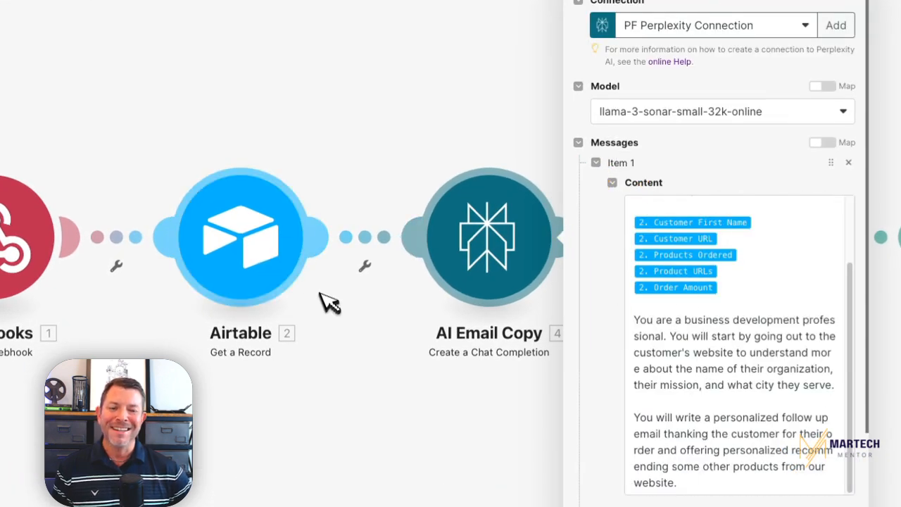
scroll(637, 380, up, 2)
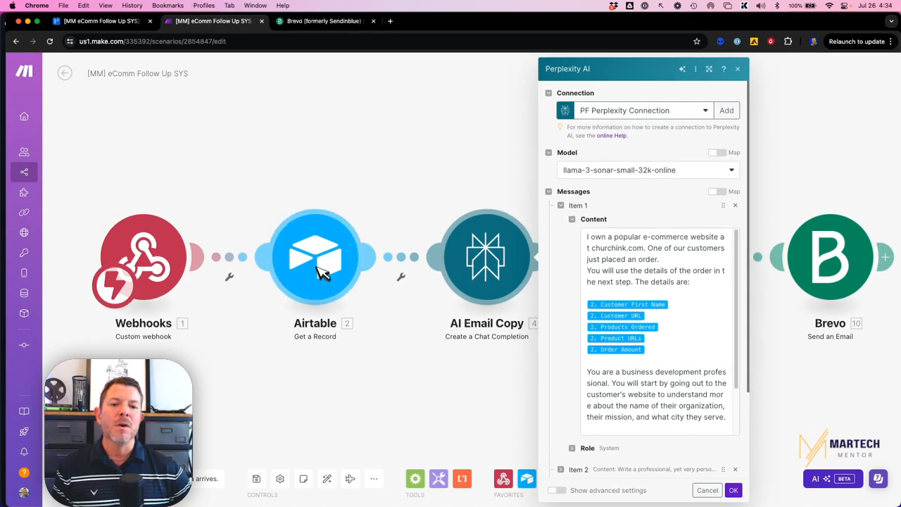
Check the First Name and Products Ordered fields of the Flag Banners order in Airtable, and return to the Make scenario.
click(97, 22)
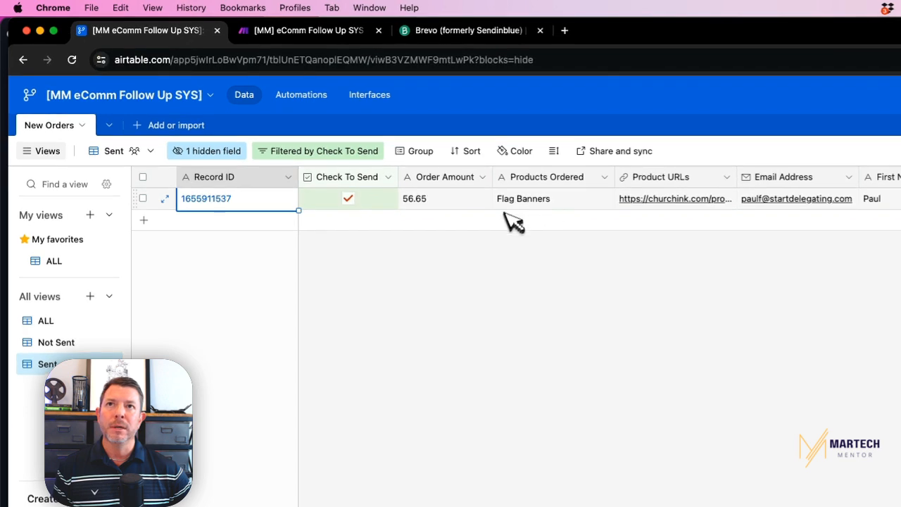
click(884, 198)
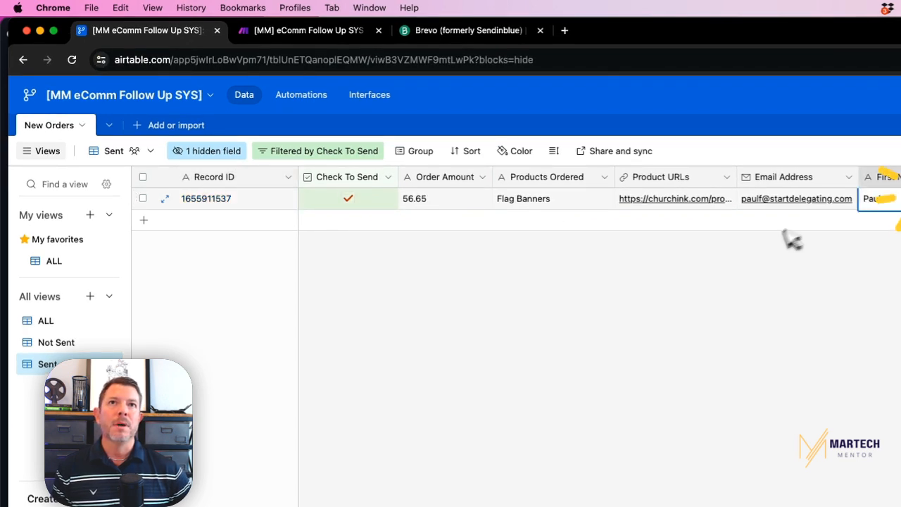
click(536, 201)
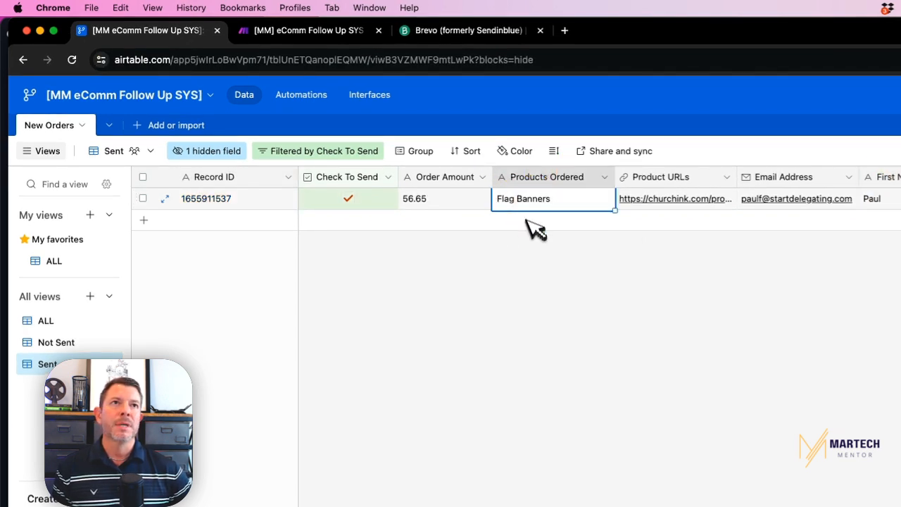
click(336, 35)
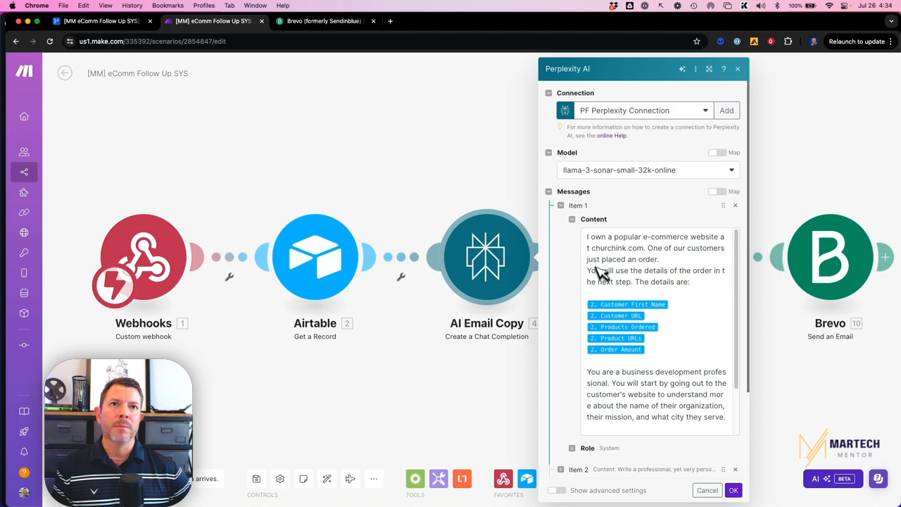
Review the Airtable fields available for mapping in Item 1's content, then collapse the content to examine the item's System role.
click(614, 257)
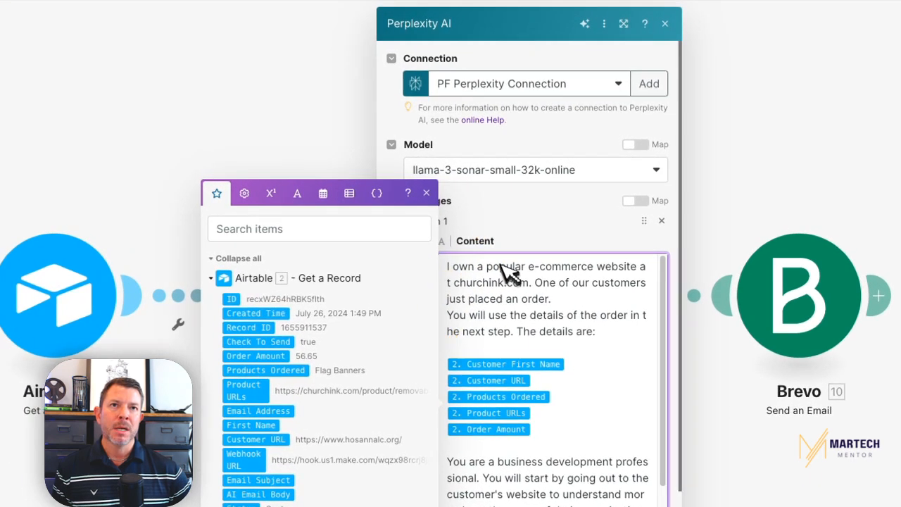
click(630, 199)
click(437, 241)
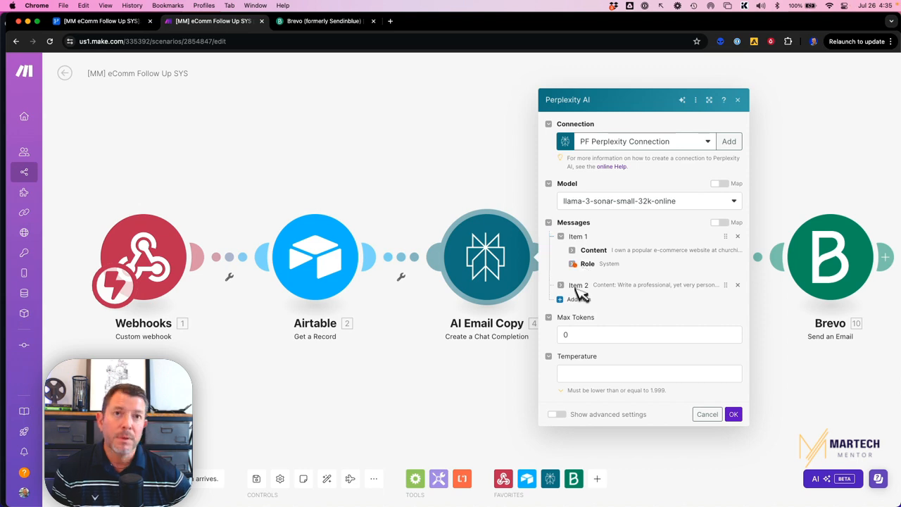
mouse_move(592, 372)
mouse_down()
mouse_move(602, 278)
mouse_move(614, 276)
mouse_up()
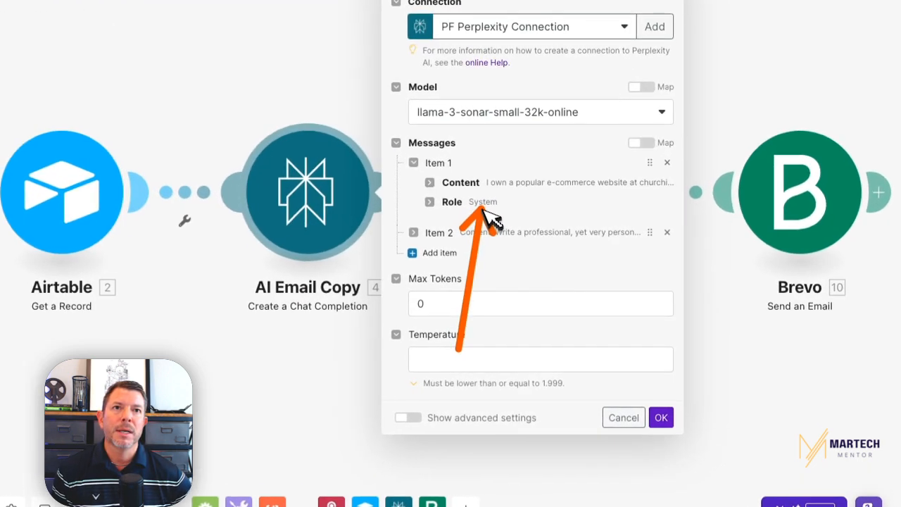
Expand Item 2 of the Perplexity messages and check the speaker role setting of Item 1, leaving it as System.
click(415, 233)
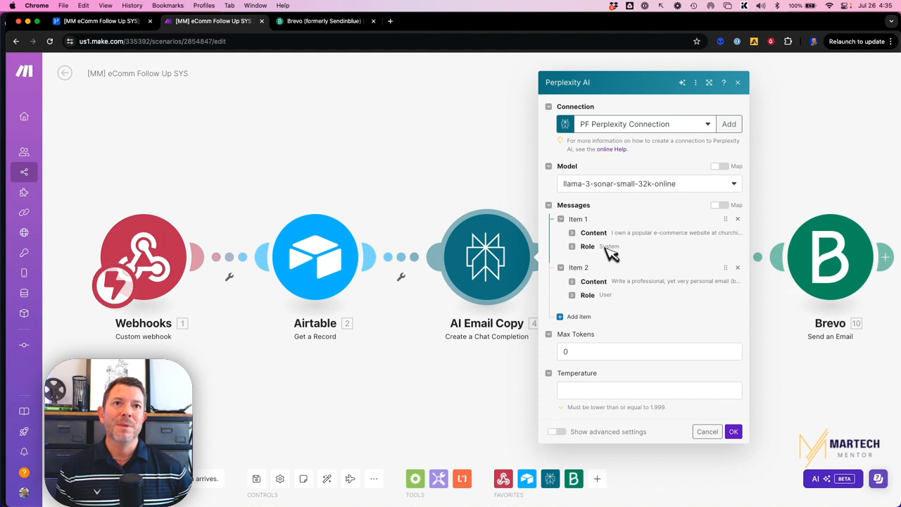
click(582, 249)
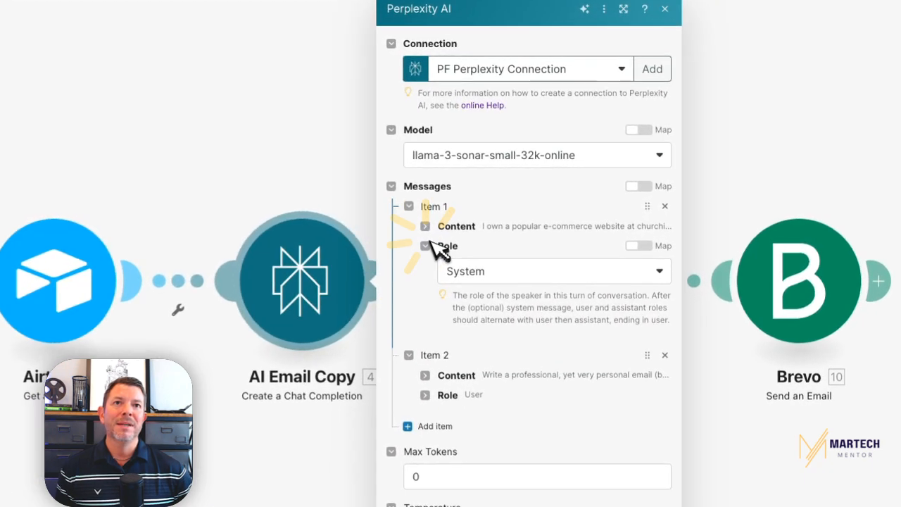
click(425, 247)
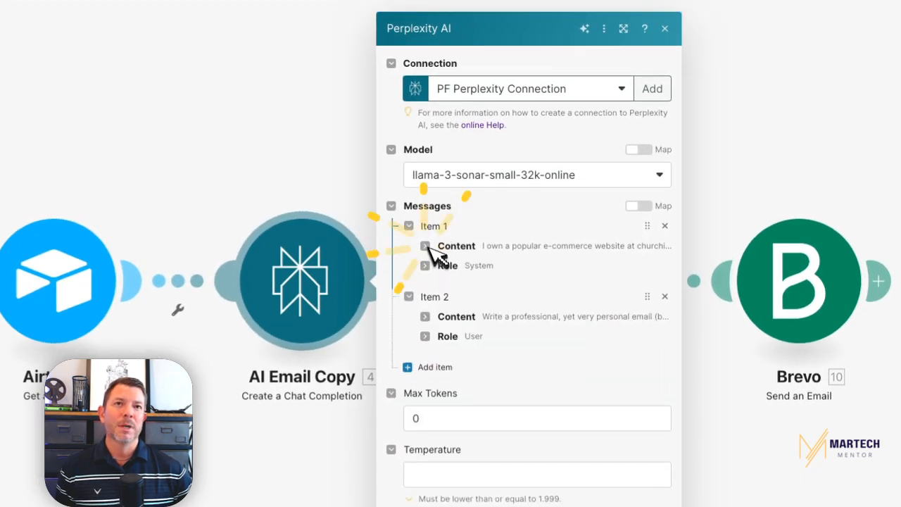
Read Item 1's full prompt content, from the mapped order details to the instructions for the personalized follow-up email.
click(426, 246)
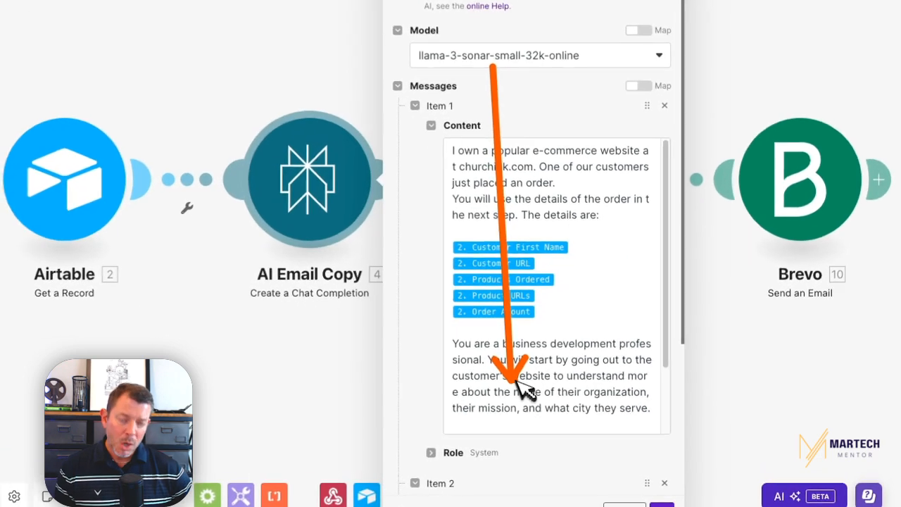
scroll(521, 386, down, 2)
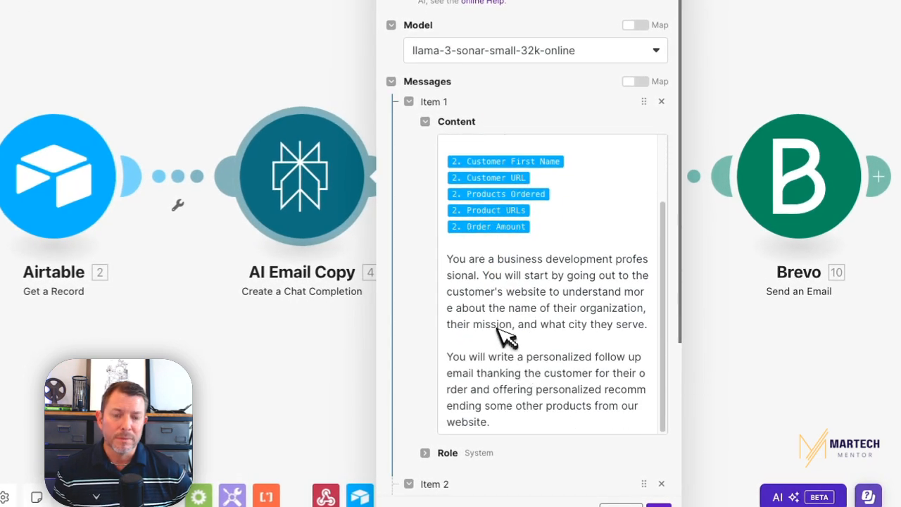
mouse_move(508, 149)
mouse_down()
mouse_move(539, 342)
mouse_move(611, 364)
mouse_move(454, 387)
mouse_move(547, 372)
mouse_move(585, 382)
mouse_move(456, 383)
mouse_move(575, 391)
mouse_move(523, 406)
mouse_up()
mouse_move(643, 421)
mouse_down()
mouse_move(656, 419)
mouse_move(638, 431)
mouse_up()
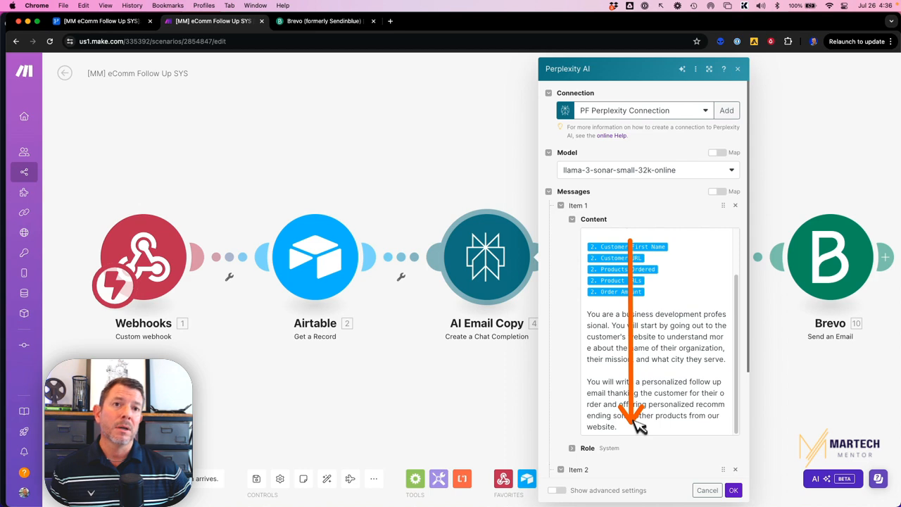
scroll(620, 312, up, 3)
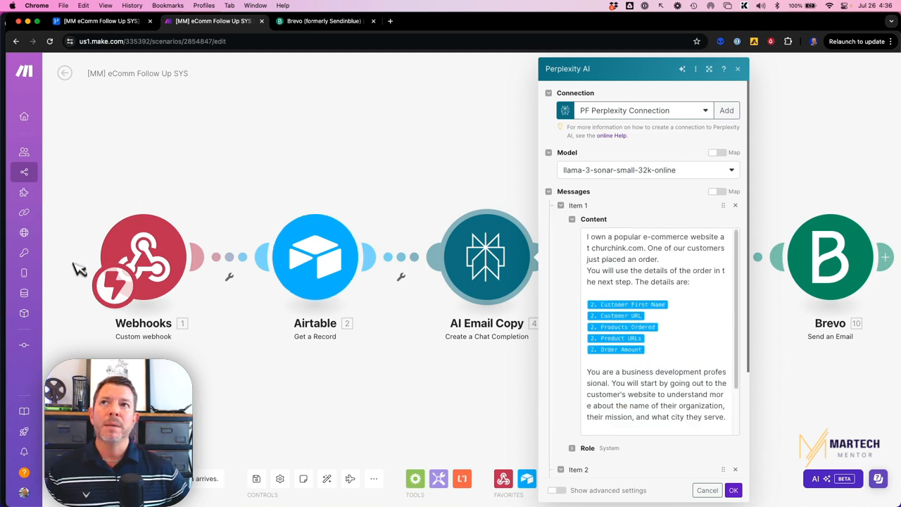
Review Item 1's opening prompt lines alongside the mappable Airtable fields, then collapse its content.
click(619, 258)
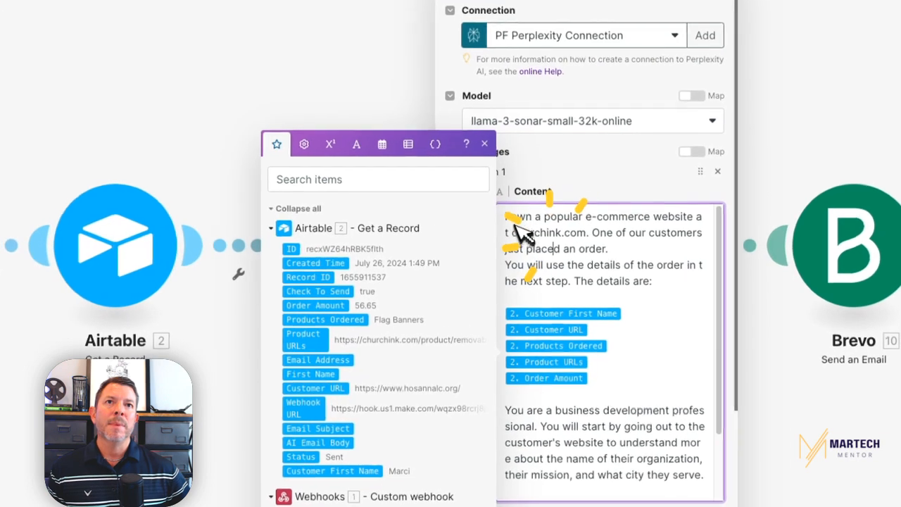
drag(565, 228, 561, 251)
click(556, 271)
click(551, 290)
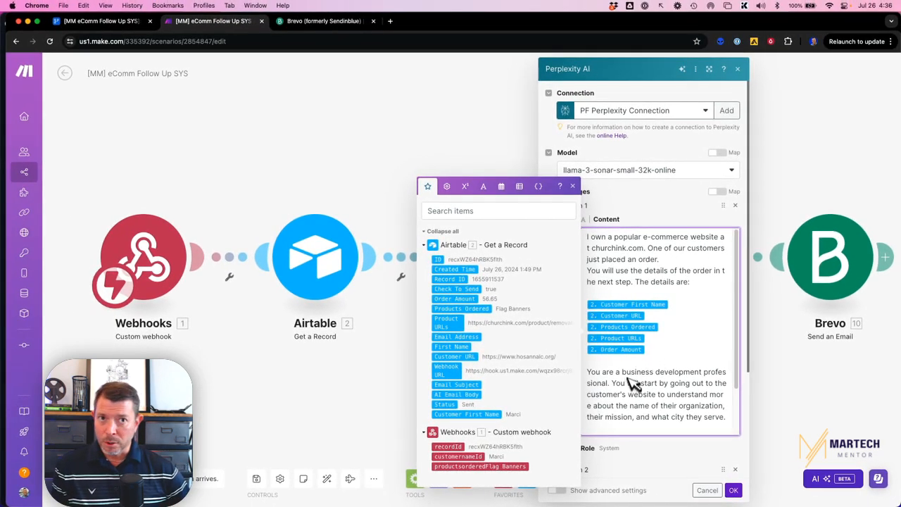
scroll(633, 383, down, 1)
click(574, 186)
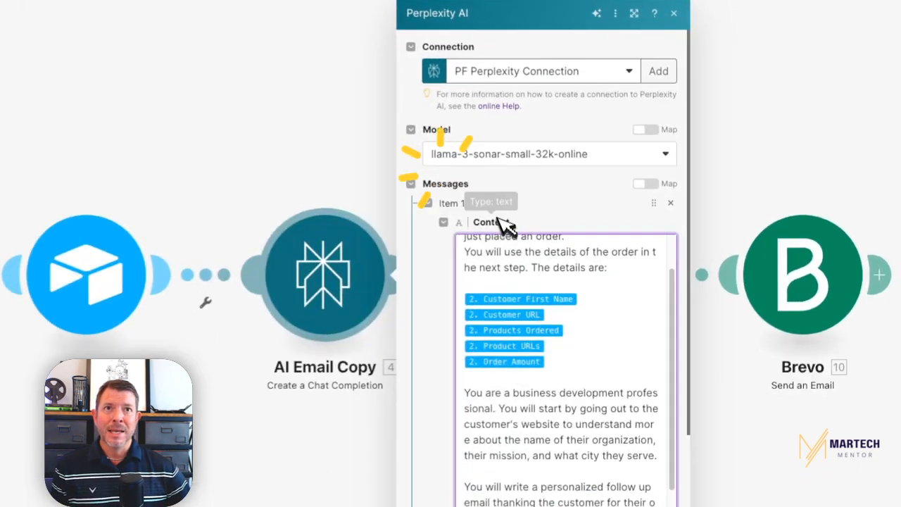
click(573, 219)
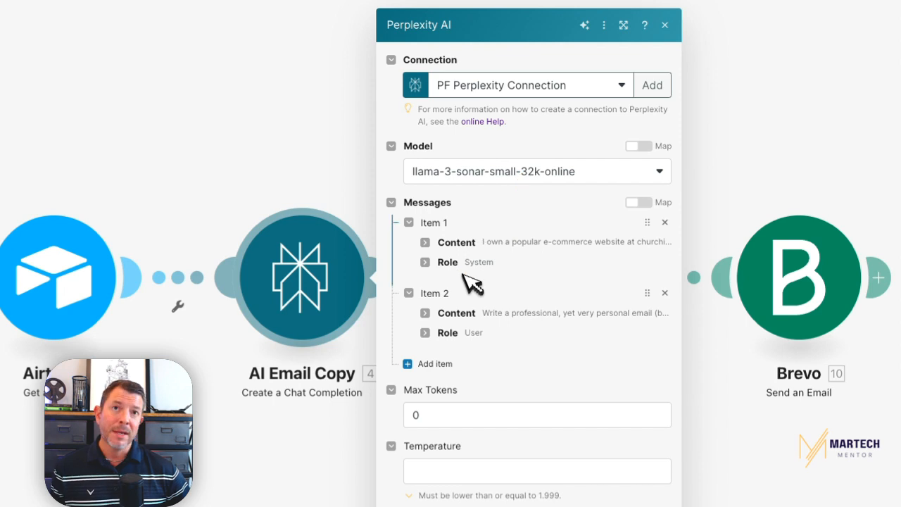
Collapse Item 1 and expand the content of Item 2 in the Perplexity messages.
click(409, 292)
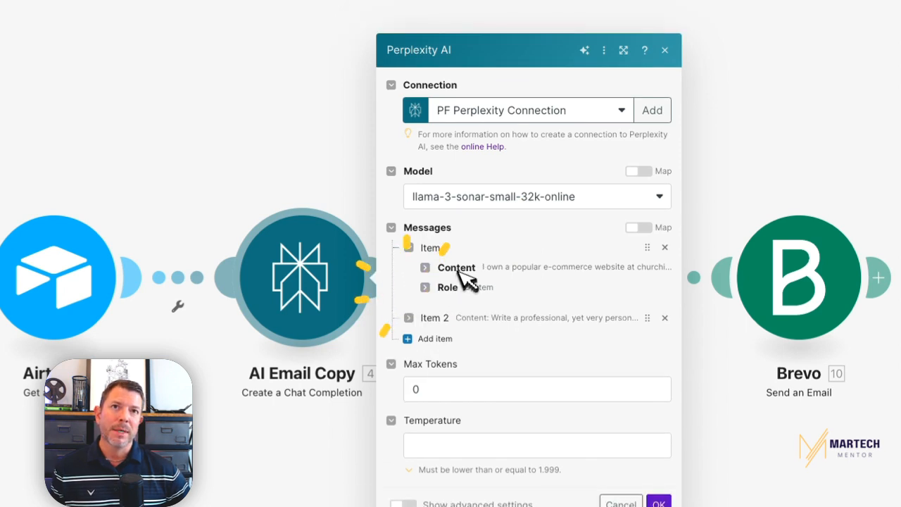
click(425, 269)
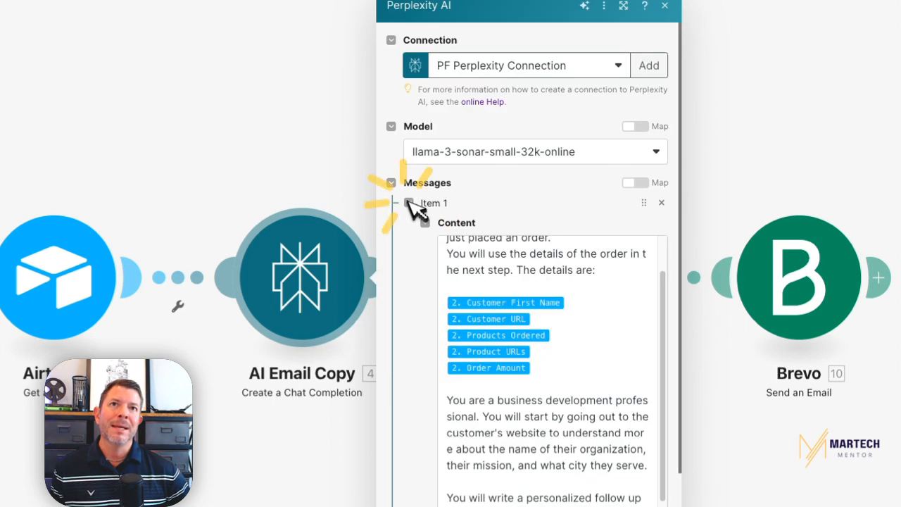
click(409, 202)
click(409, 289)
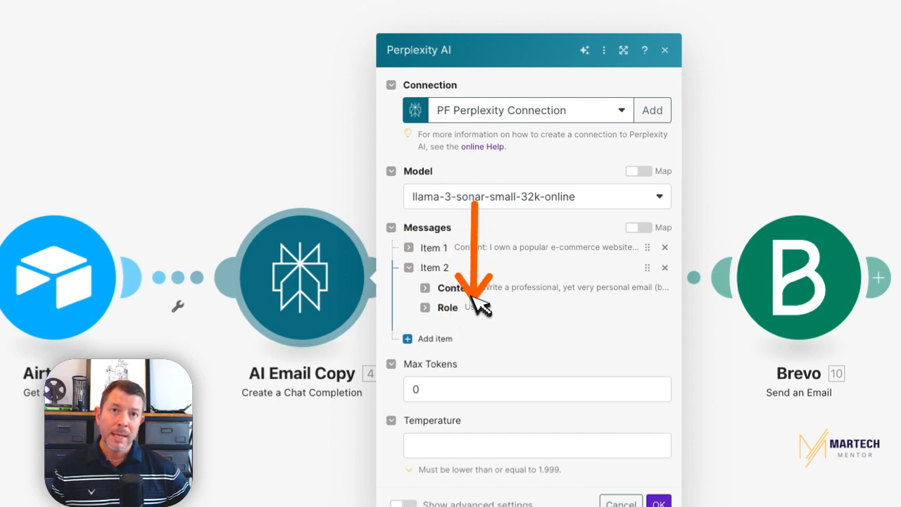
click(426, 289)
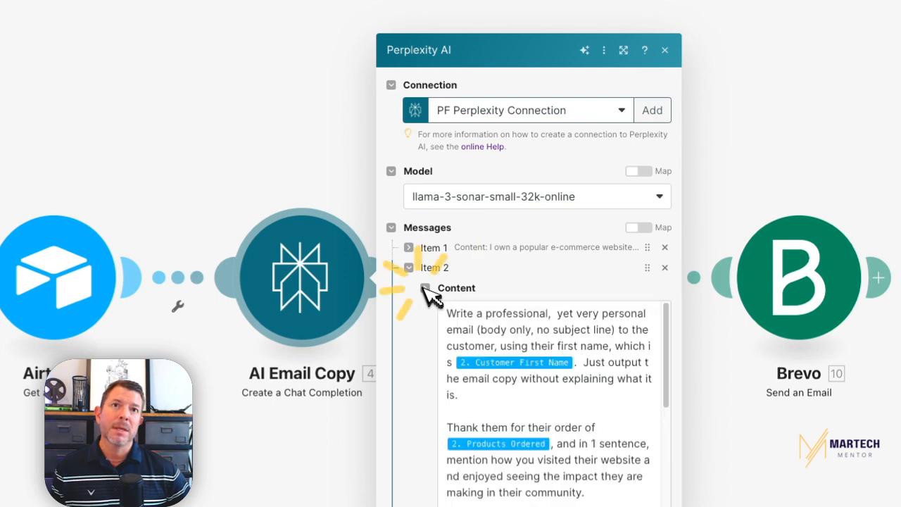
Read Item 2's prompt from the personal email request through the product suggestion and signage recommendation instructions.
click(471, 283)
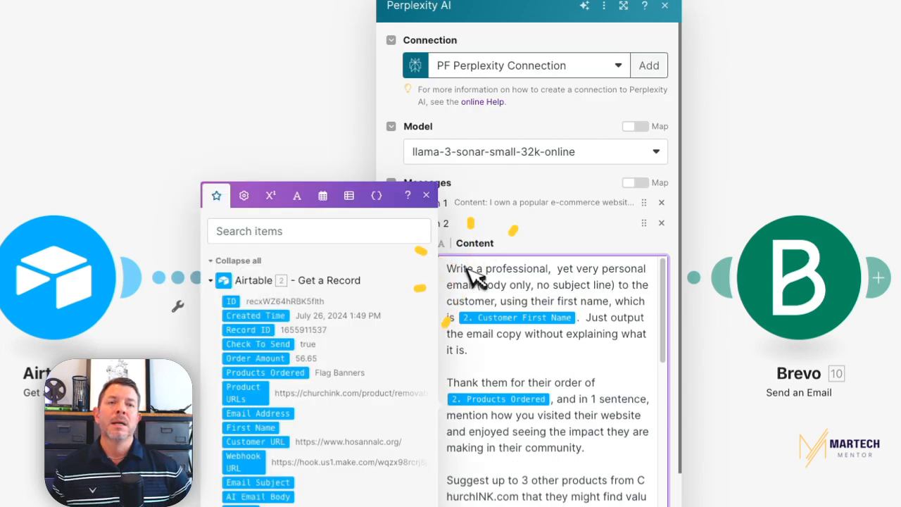
click(465, 269)
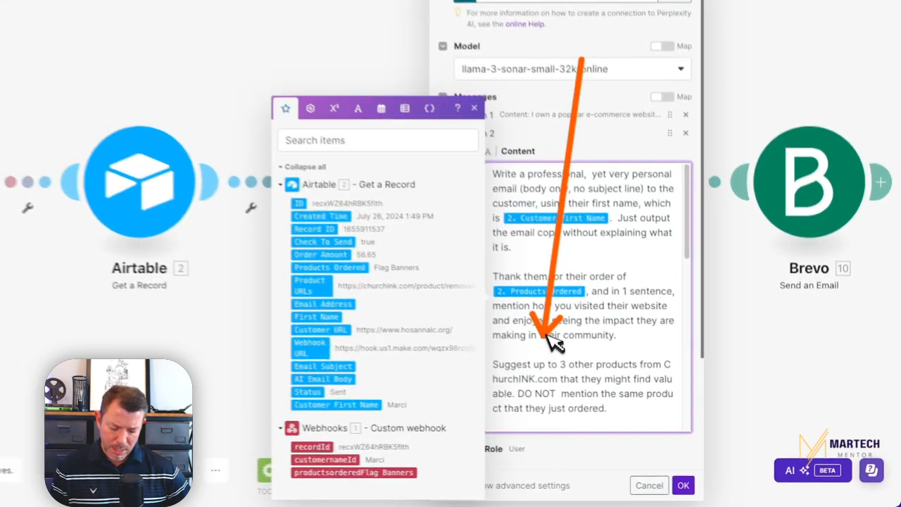
scroll(512, 325, down, 5)
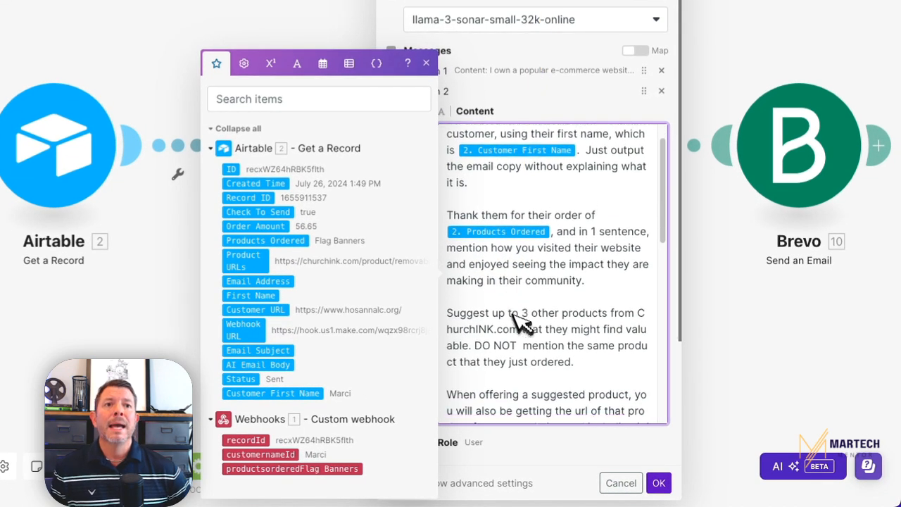
scroll(528, 321, down, 5)
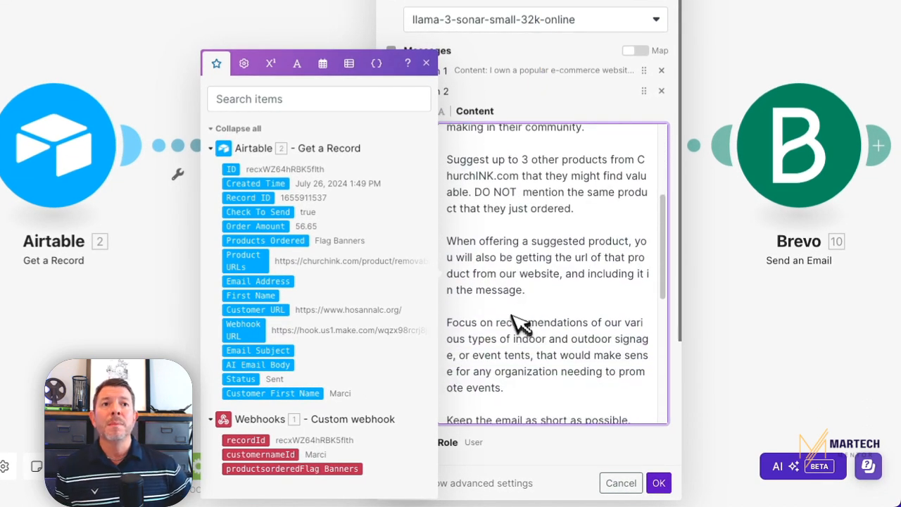
scroll(506, 210, up, 1)
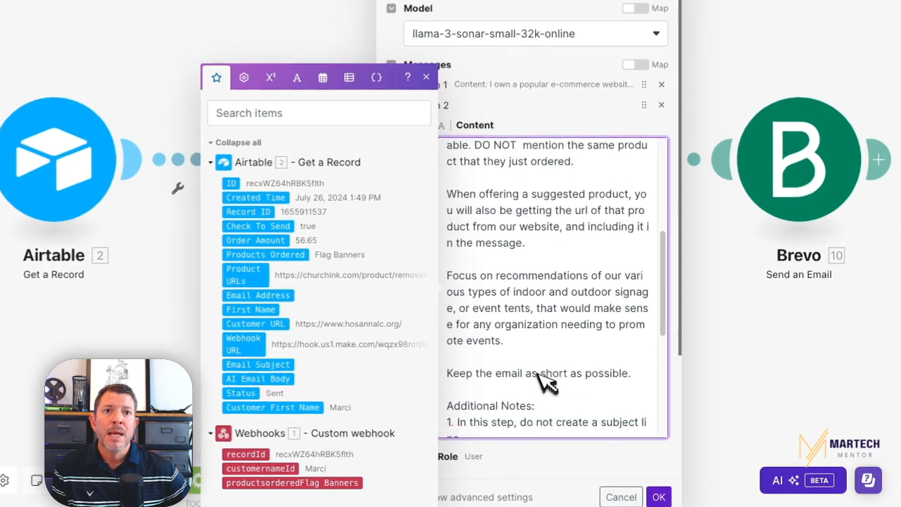
Read all seven Additional Notes in Item 2's prompt and confirm the Perplexity module settings.
scroll(655, 403, down, 5)
scroll(549, 370, down, 3)
scroll(545, 245, up, 3)
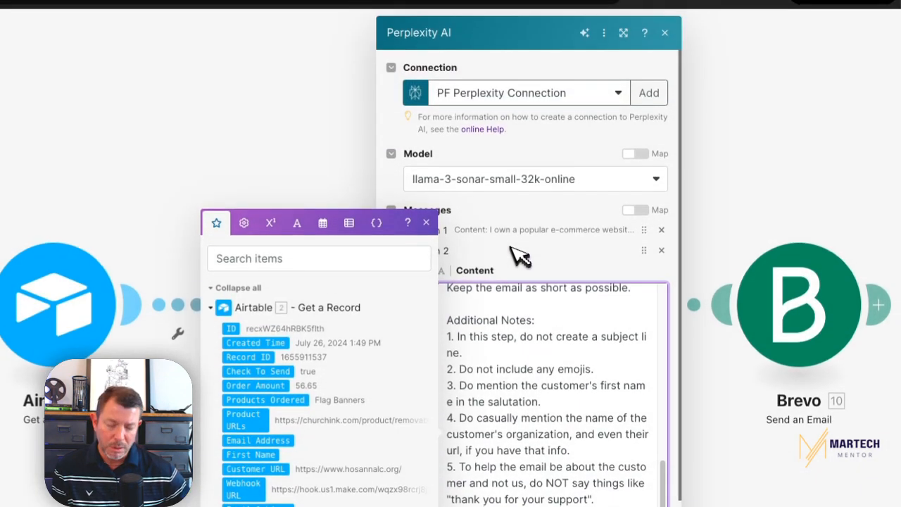
mouse_move(483, 123)
mouse_down()
mouse_move(471, 343)
mouse_move(493, 328)
mouse_move(483, 338)
mouse_move(556, 362)
mouse_up()
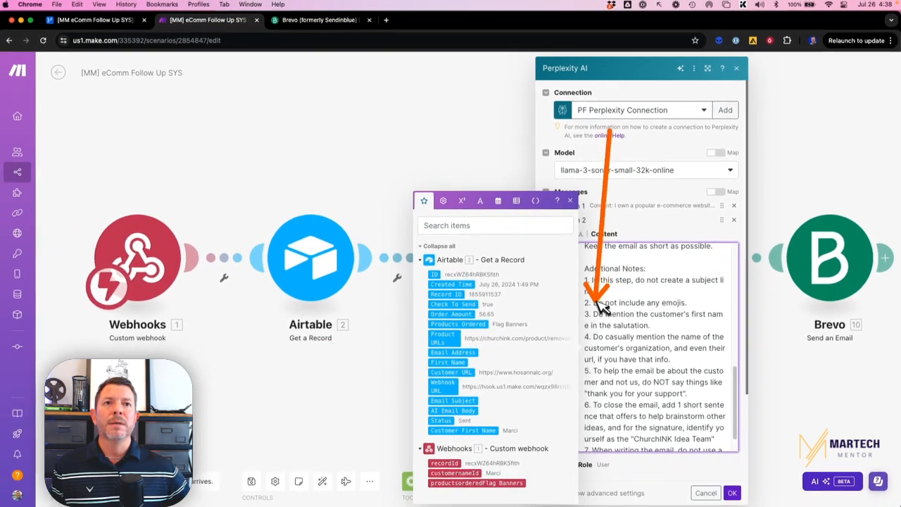
mouse_move(691, 300)
mouse_down()
mouse_move(600, 318)
mouse_move(665, 326)
mouse_move(658, 314)
mouse_move(661, 330)
mouse_move(604, 331)
mouse_move(697, 337)
mouse_move(658, 341)
mouse_move(738, 359)
mouse_move(604, 363)
mouse_move(679, 366)
mouse_move(640, 373)
mouse_move(694, 370)
mouse_move(736, 383)
mouse_move(662, 373)
mouse_up()
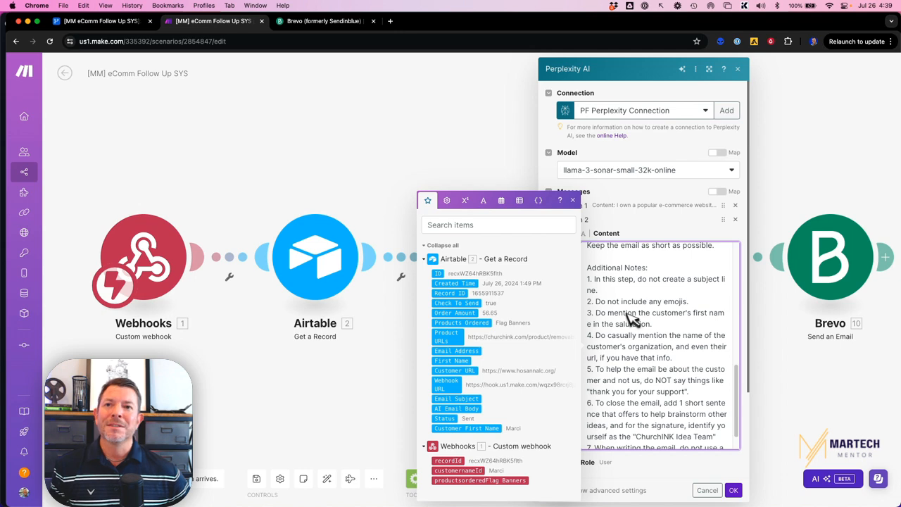
scroll(634, 318, down, 3)
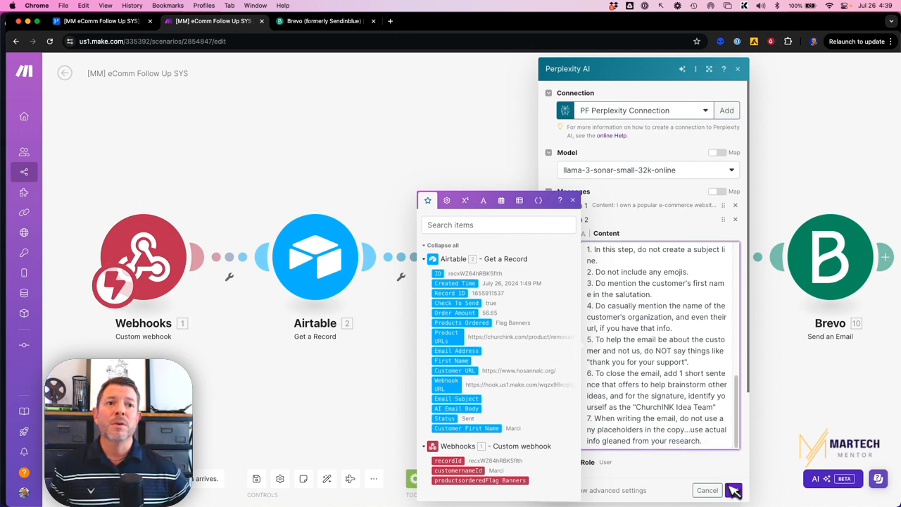
click(734, 492)
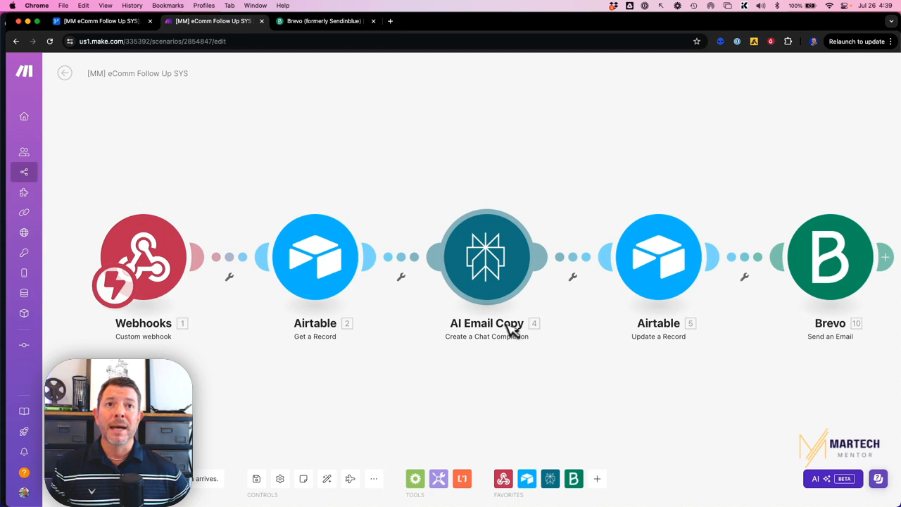
Inspect the Email Subject, AI Email Body and Status mappings in the Airtable Update a Record module.
click(661, 257)
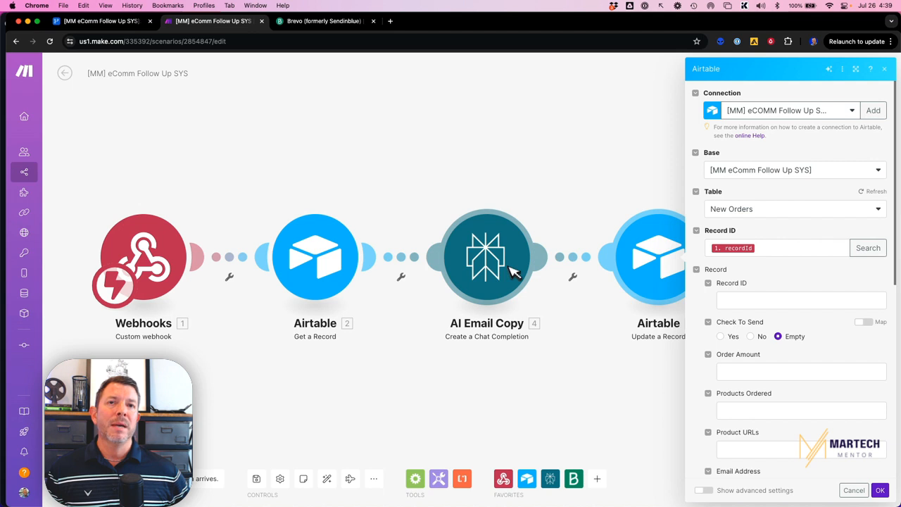
scroll(736, 294, down, 3)
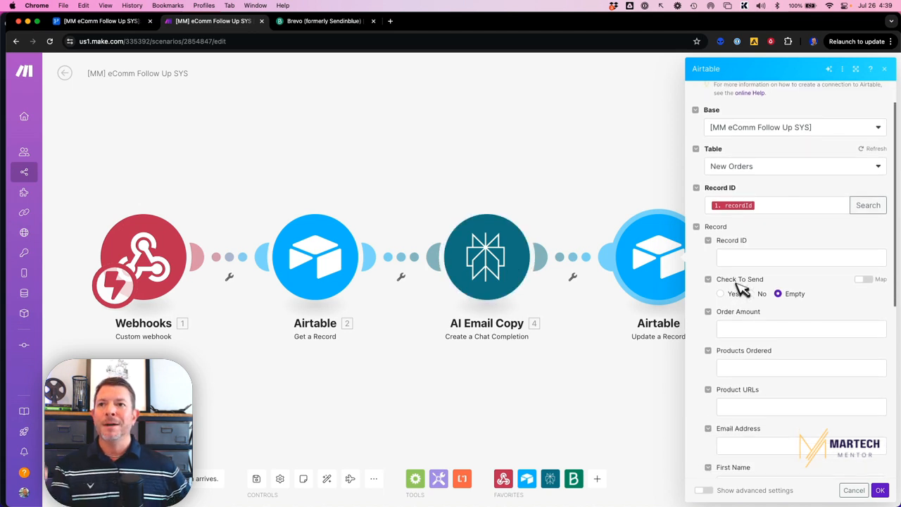
scroll(740, 288, down, 10)
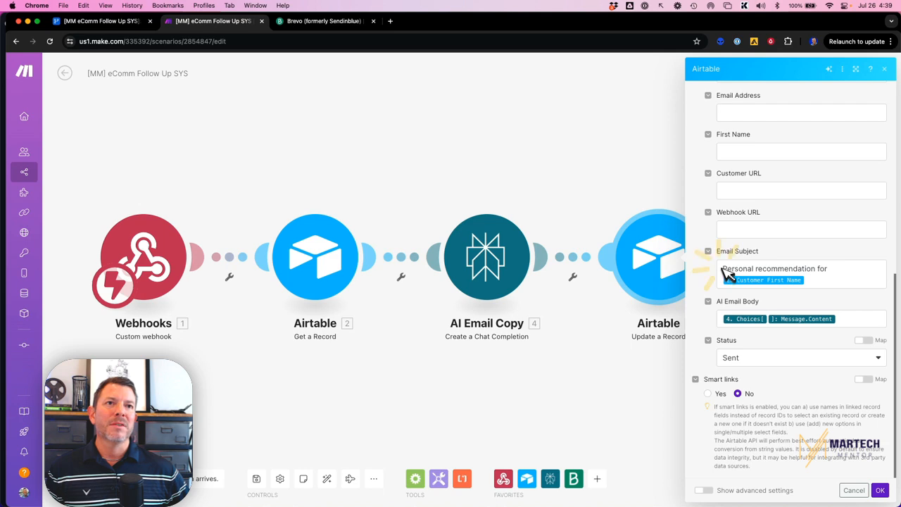
drag(729, 274, 830, 286)
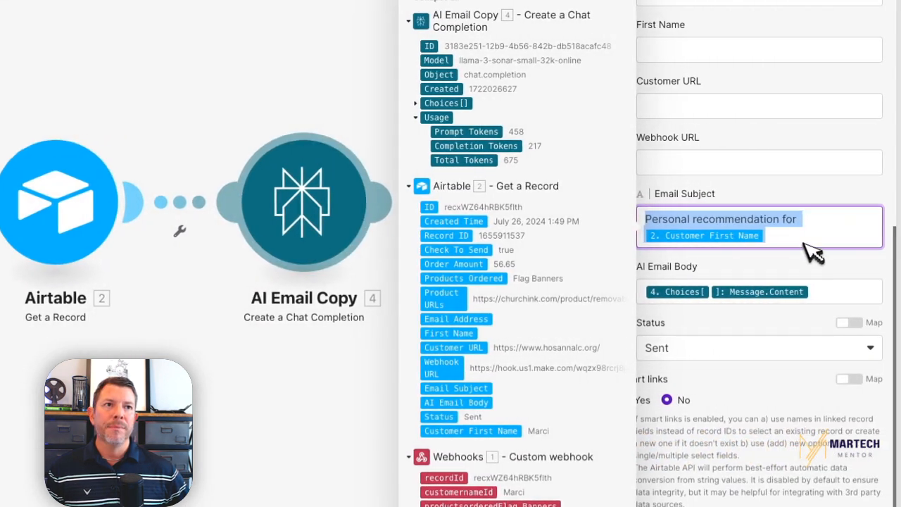
click(808, 245)
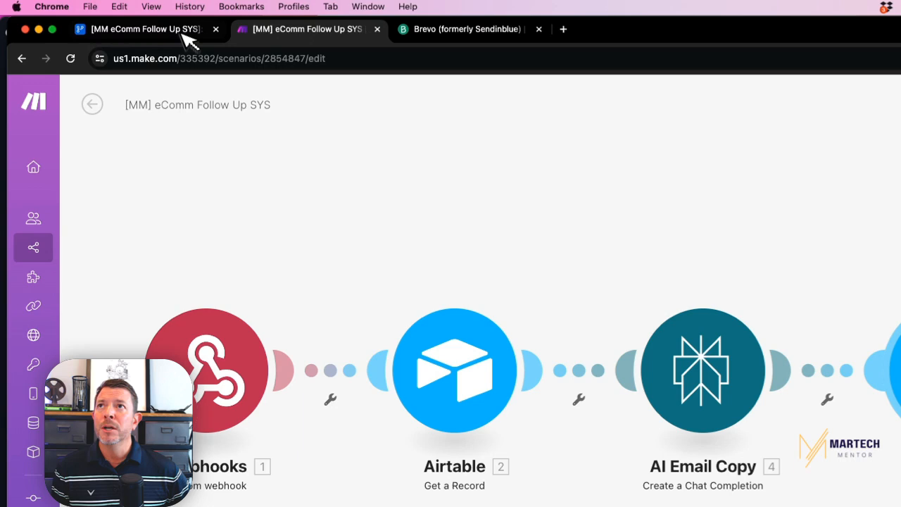
Switch to the Airtable New Orders table and view the full Email Subject text of the Flag Banners order.
click(187, 39)
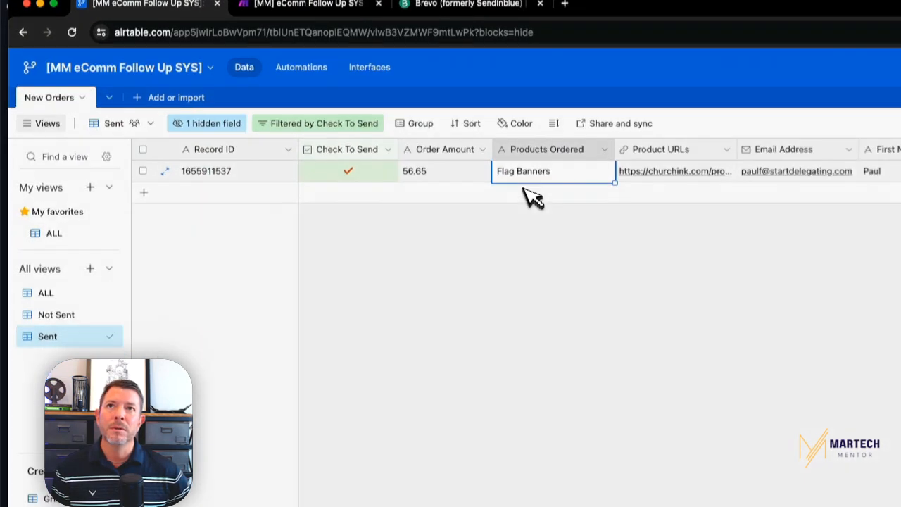
scroll(639, 455, right, 4)
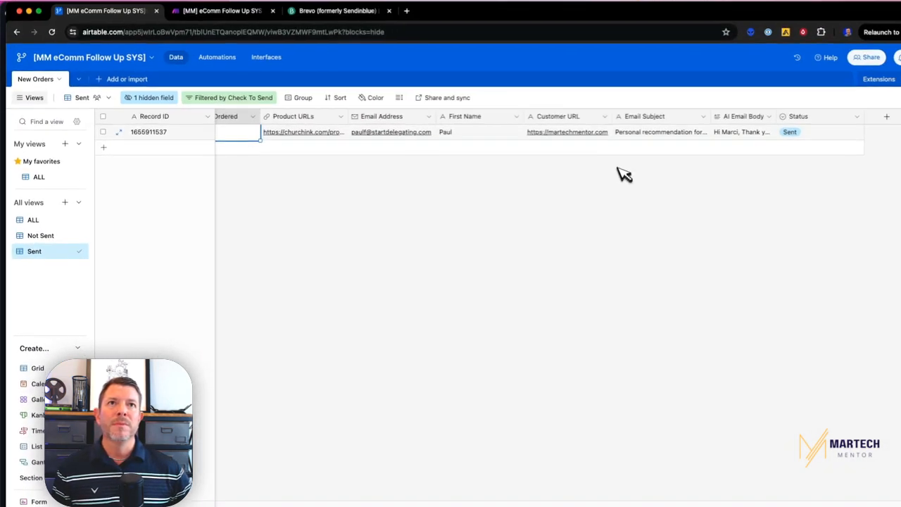
click(629, 145)
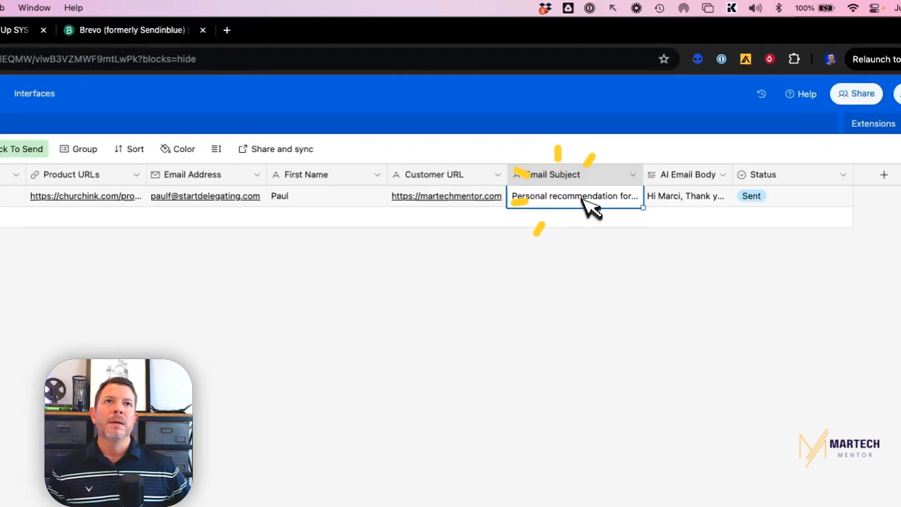
click(631, 160)
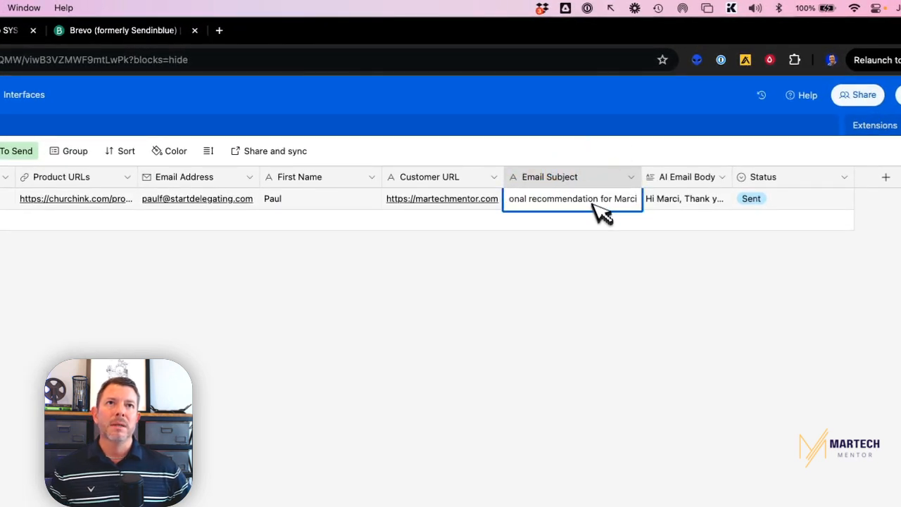
double_click(623, 198)
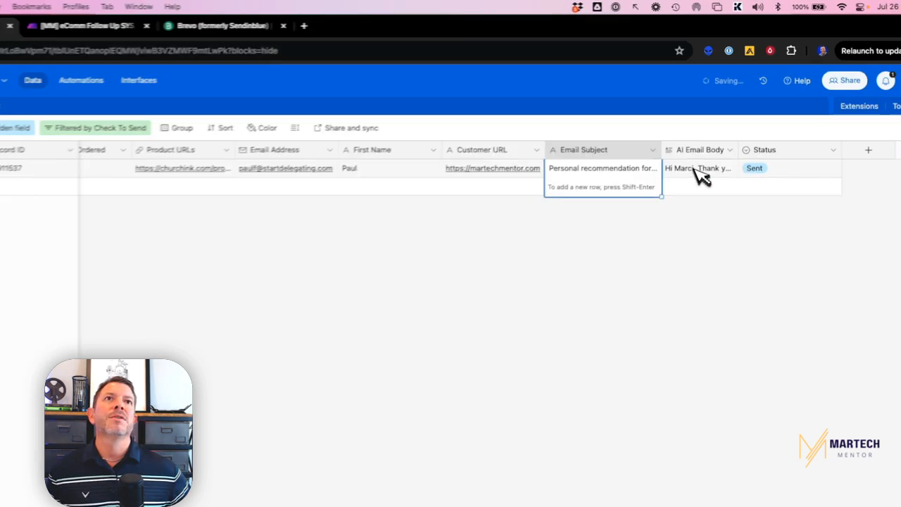
Expand the Flag Banners order's AI Email Body and read the full message from greeting to sign-off.
double_click(666, 203)
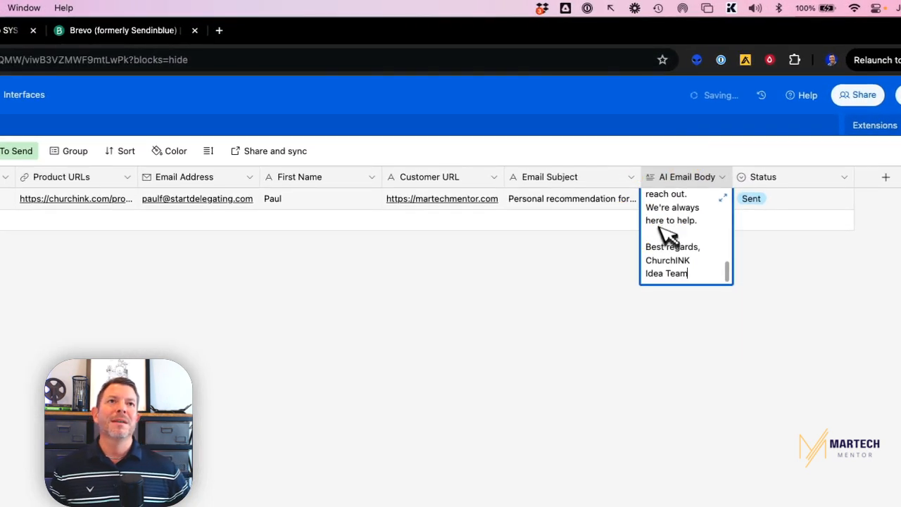
scroll(681, 236, up, 3)
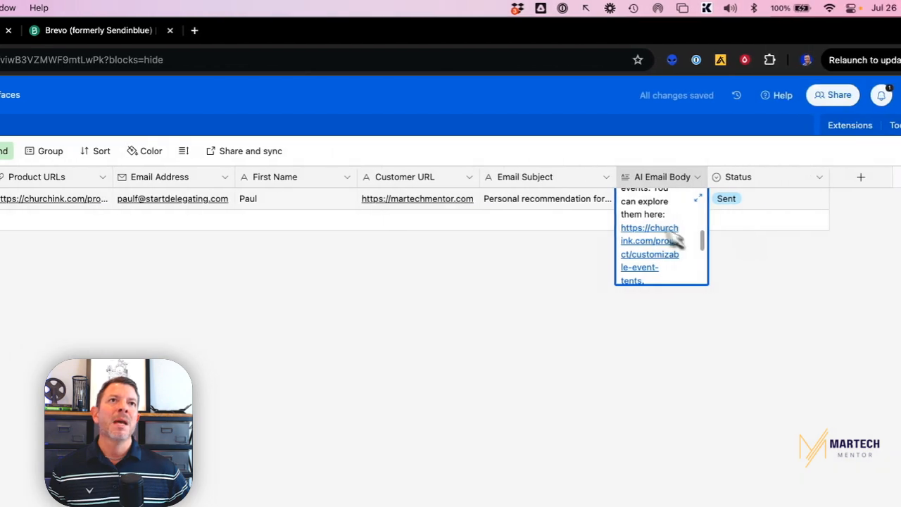
scroll(777, 221, up, 4)
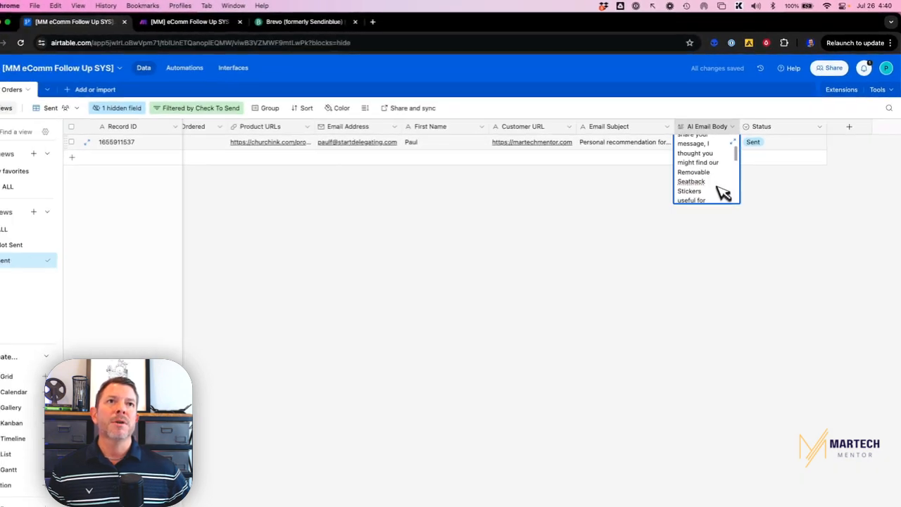
click(732, 141)
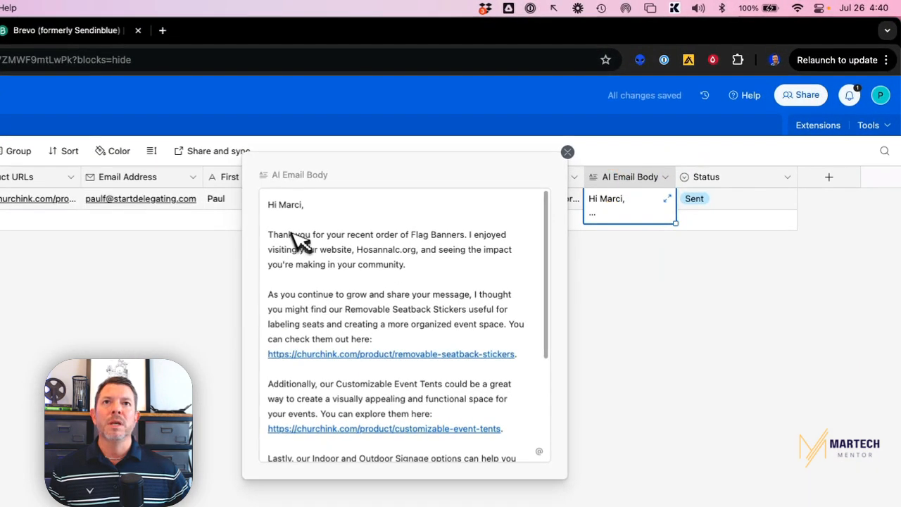
scroll(299, 239, down, 5)
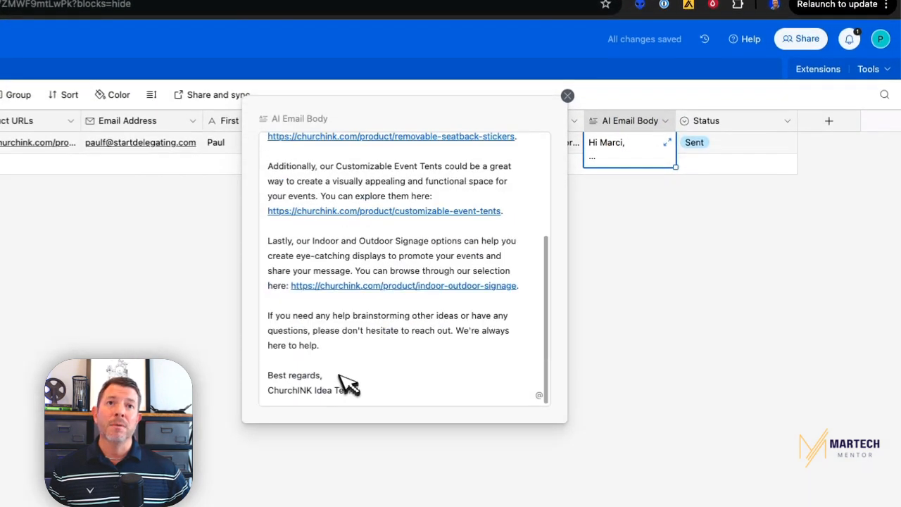
scroll(341, 318, up, 5)
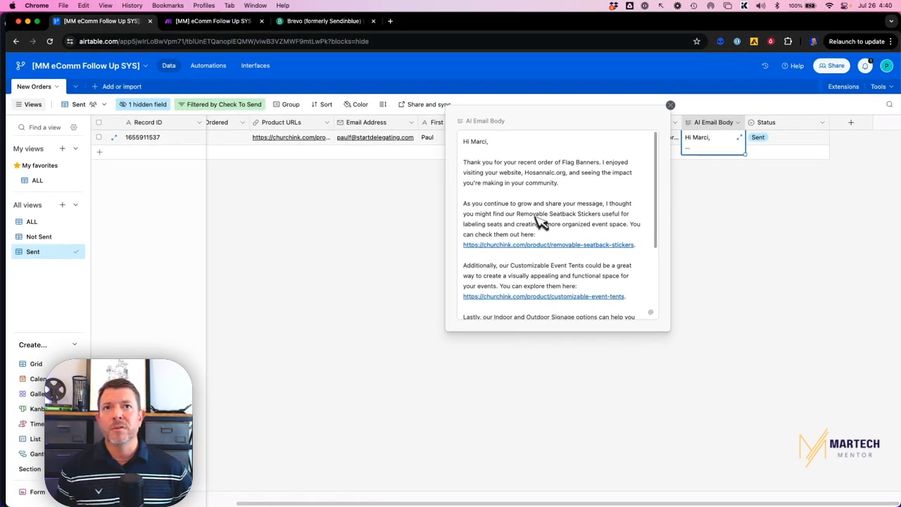
click(670, 105)
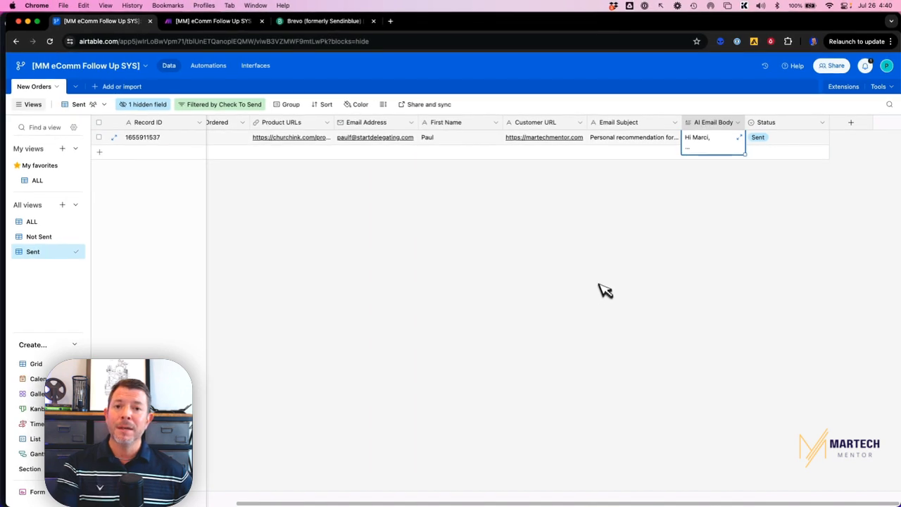
Clear the Email Subject and AI Email Body values of the Flag Banners order in the Sent view.
click(616, 214)
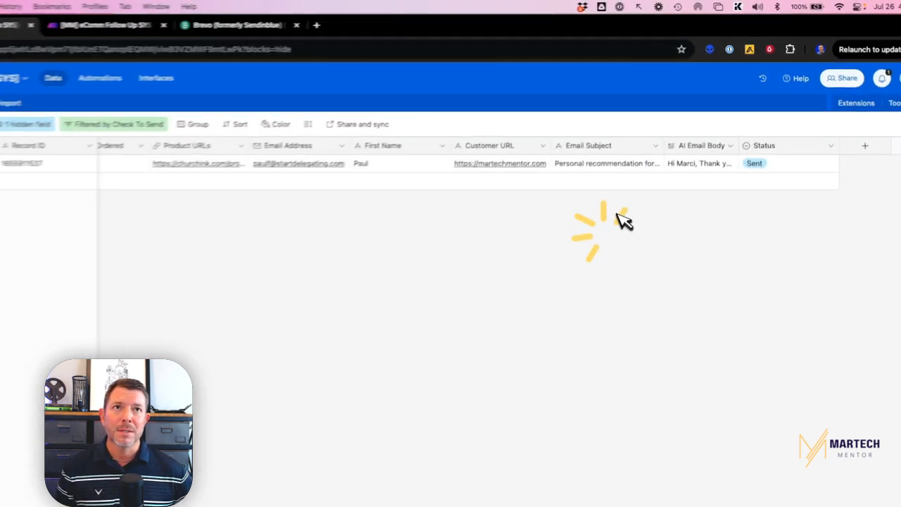
click(651, 138)
key(Delete)
click(657, 188)
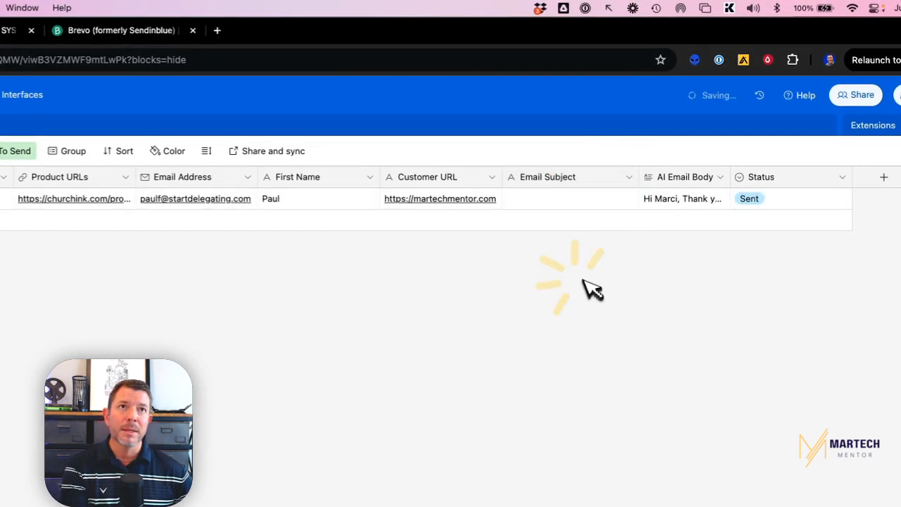
click(678, 196)
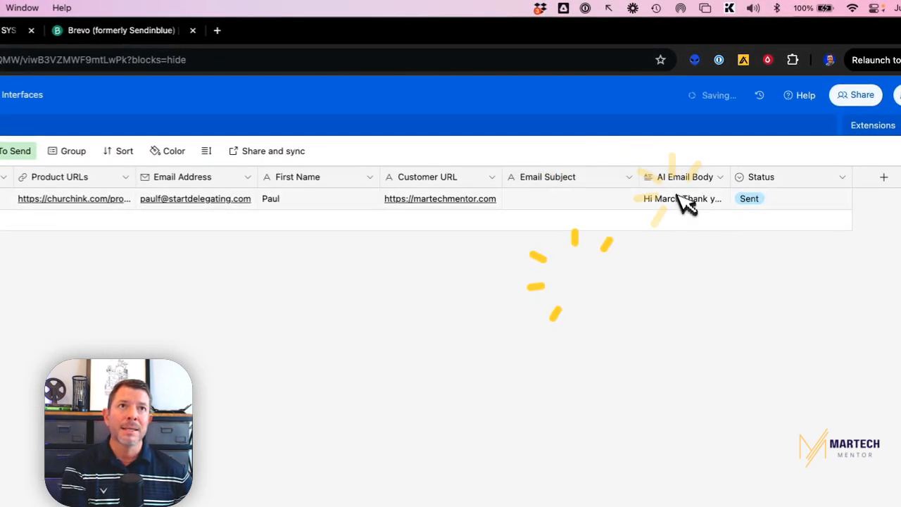
key(Delete)
click(611, 285)
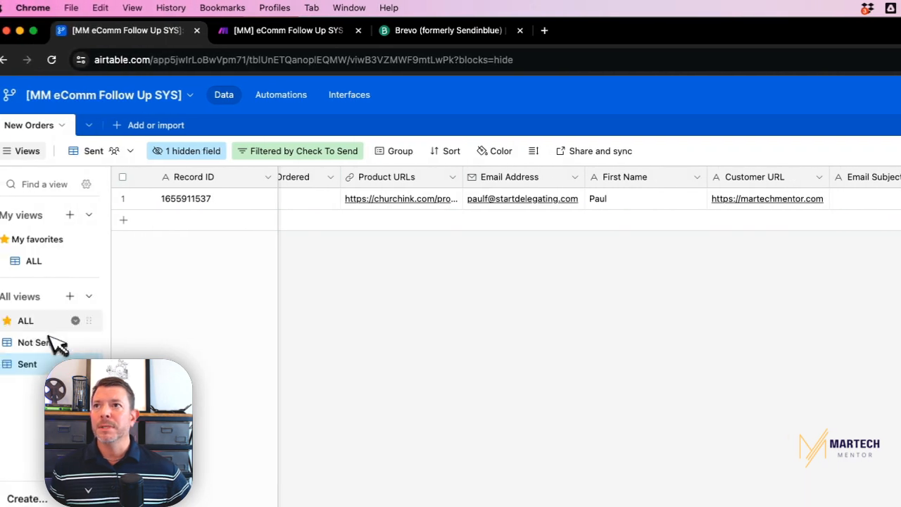
Uncheck Check To Send for the Flag Banners order and review it in the Not Sent and ALL views, ending in Not Sent.
scroll(159, 197, left, 4)
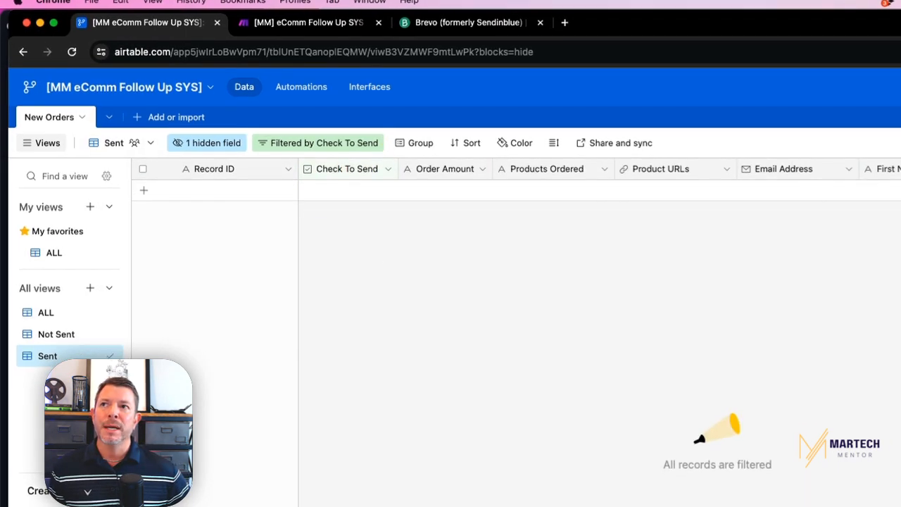
click(52, 335)
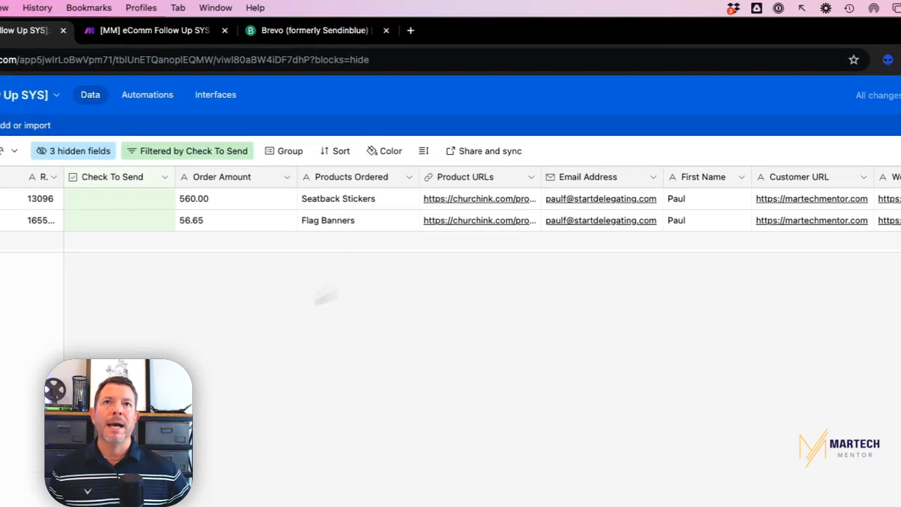
click(46, 211)
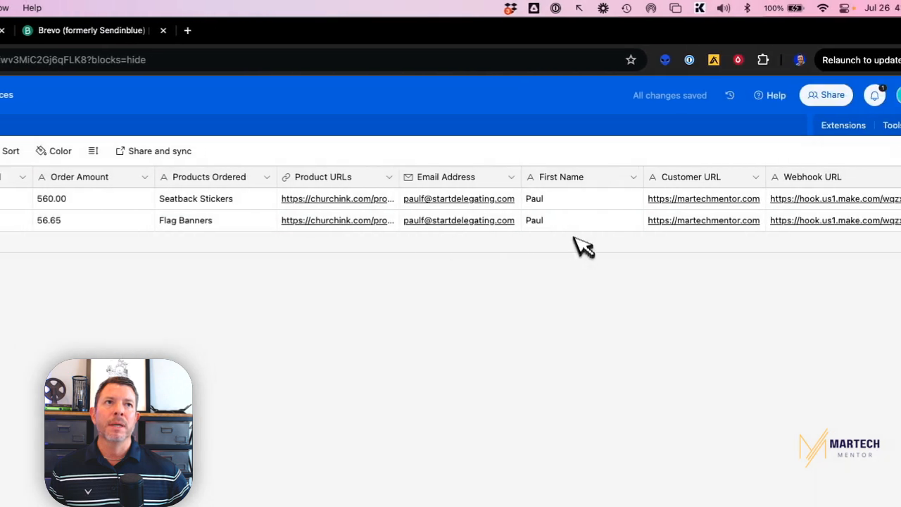
scroll(787, 248, right, 3)
scroll(781, 246, left, 3)
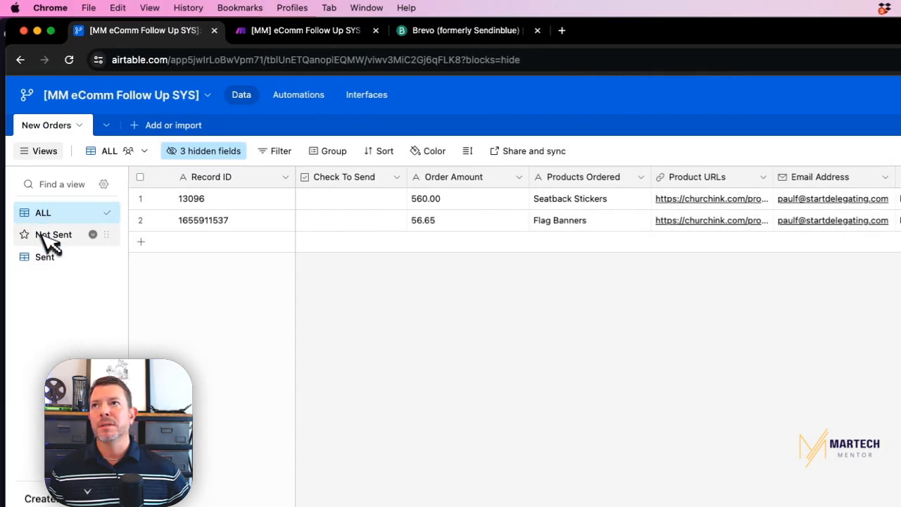
click(51, 235)
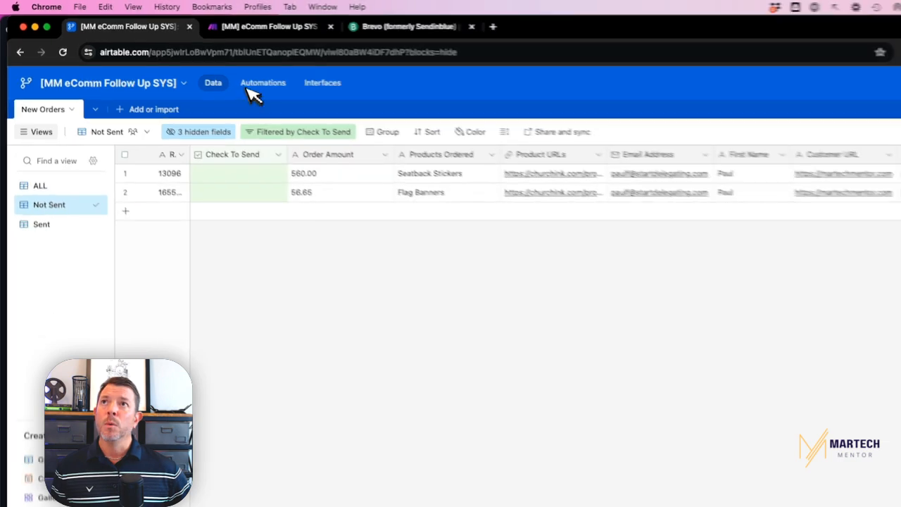
Switch to the Make scenario, confirm the Airtable Update a Record settings and run the scenario once to wait for webhook data.
click(267, 30)
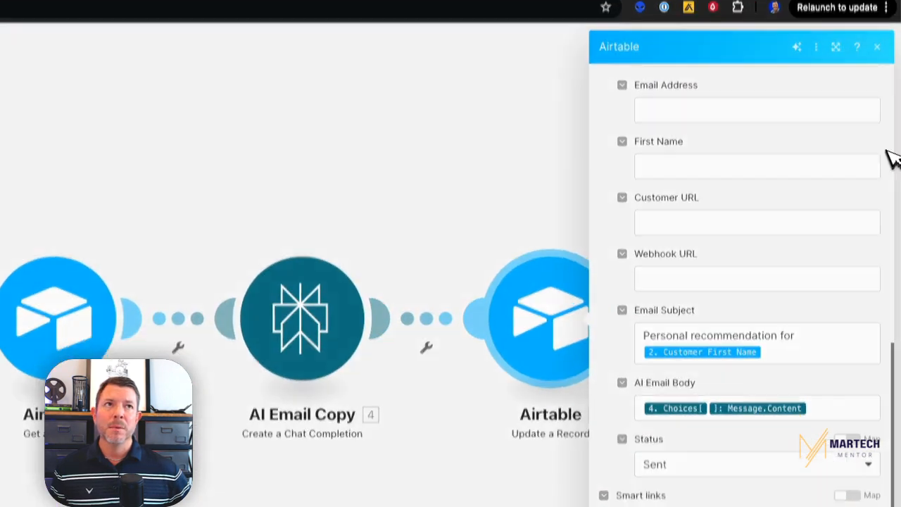
scroll(891, 157, down, 5)
click(870, 486)
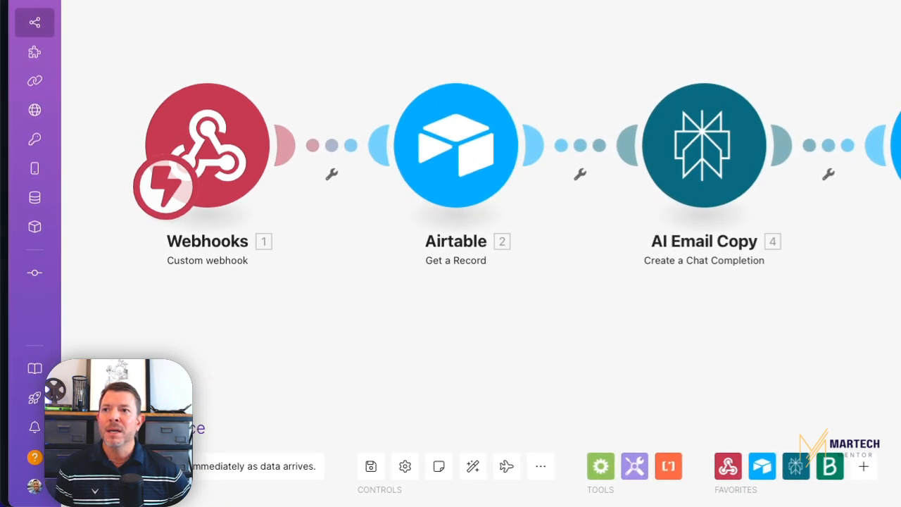
click(197, 403)
click(320, 476)
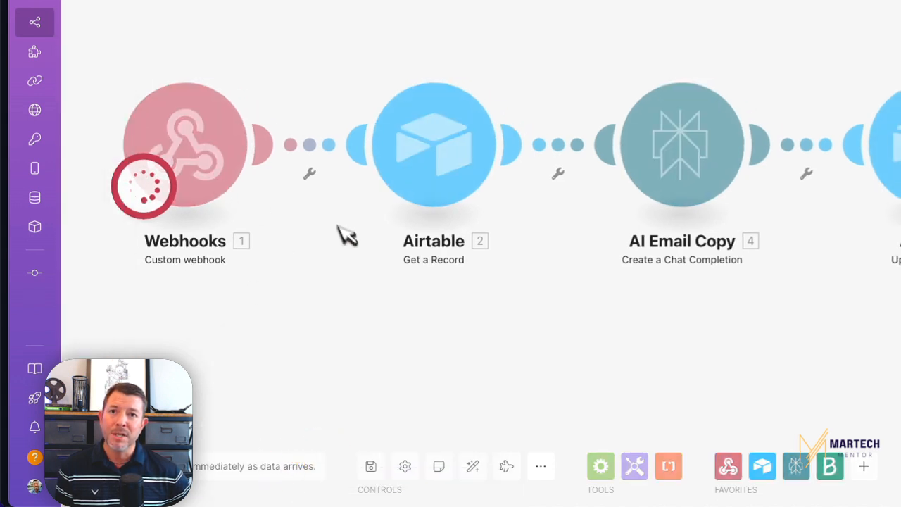
click(631, 331)
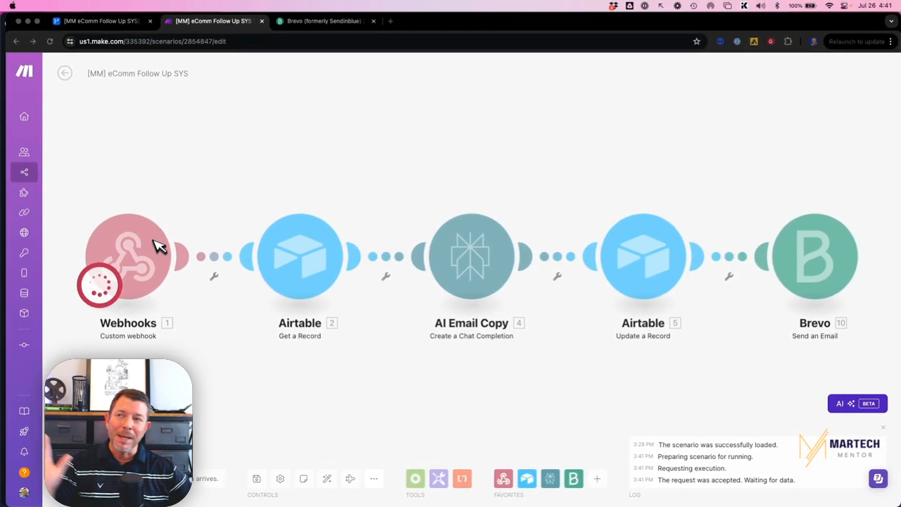
Return to Airtable, mark the Flag Banners order as Check To Send and open the Sent view.
click(99, 21)
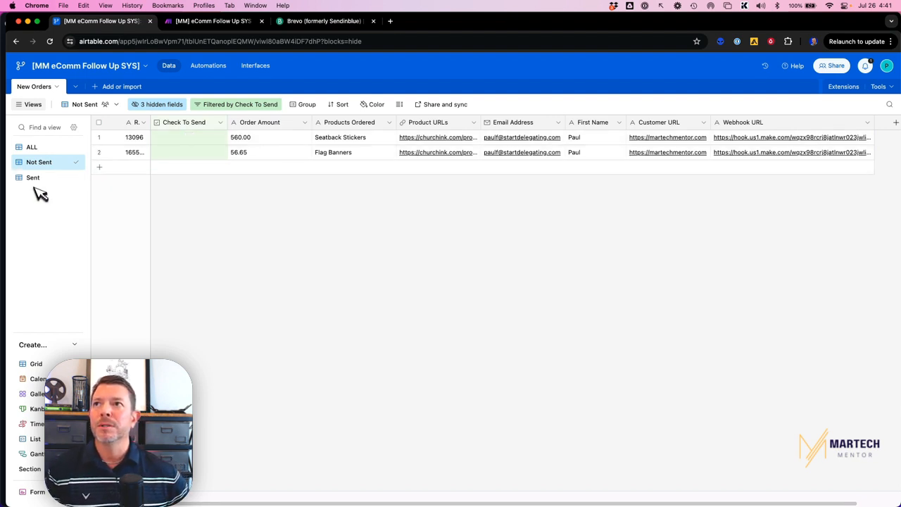
click(190, 153)
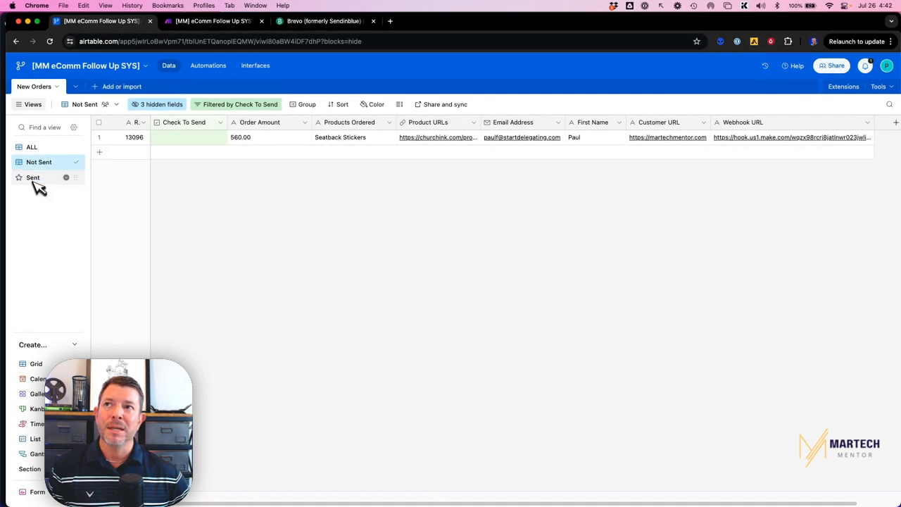
click(33, 180)
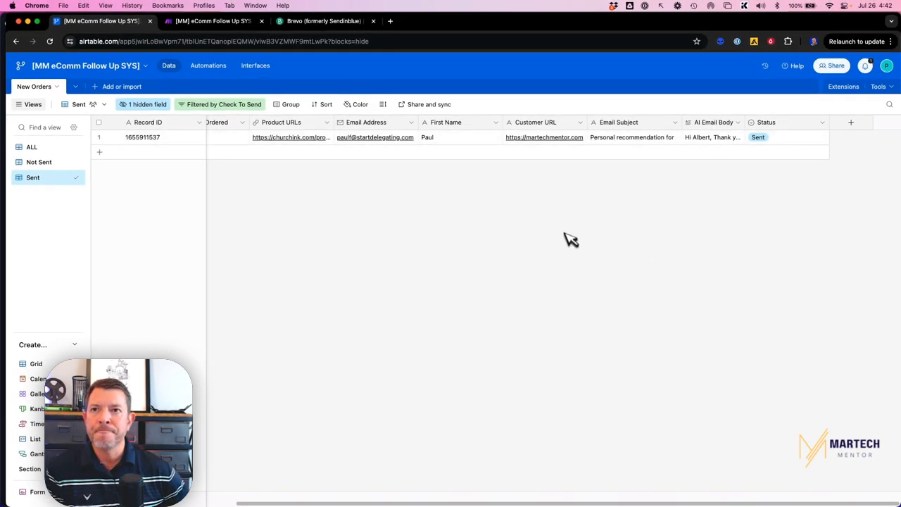
Switch to the Make scenario and inspect the run output of the Webhooks and Airtable Get a Record modules.
click(202, 25)
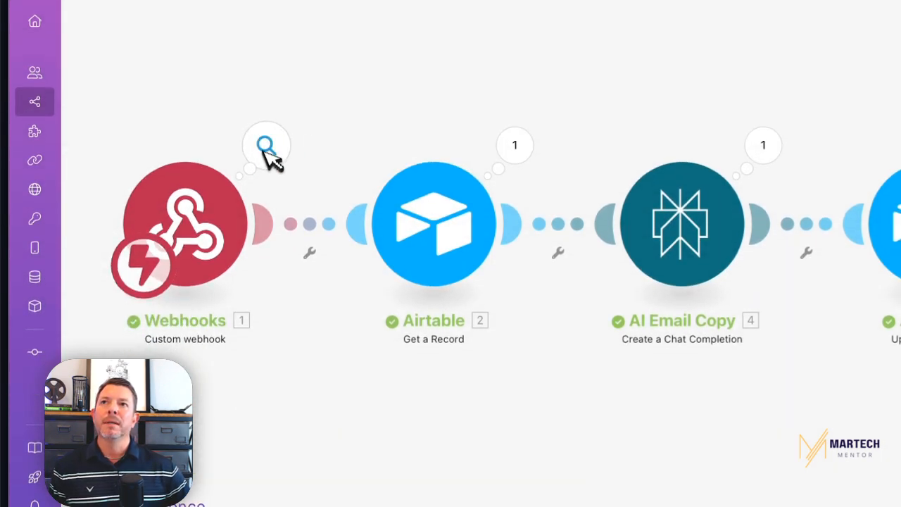
click(265, 146)
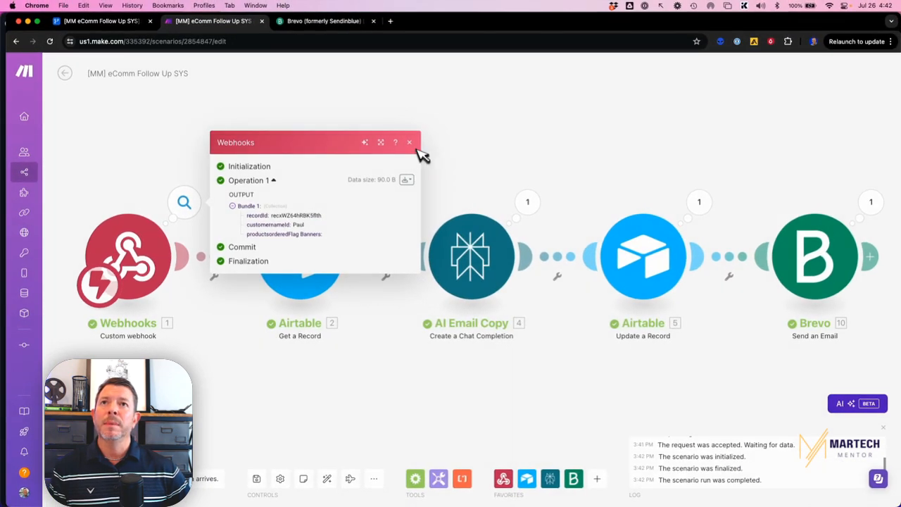
click(591, 67)
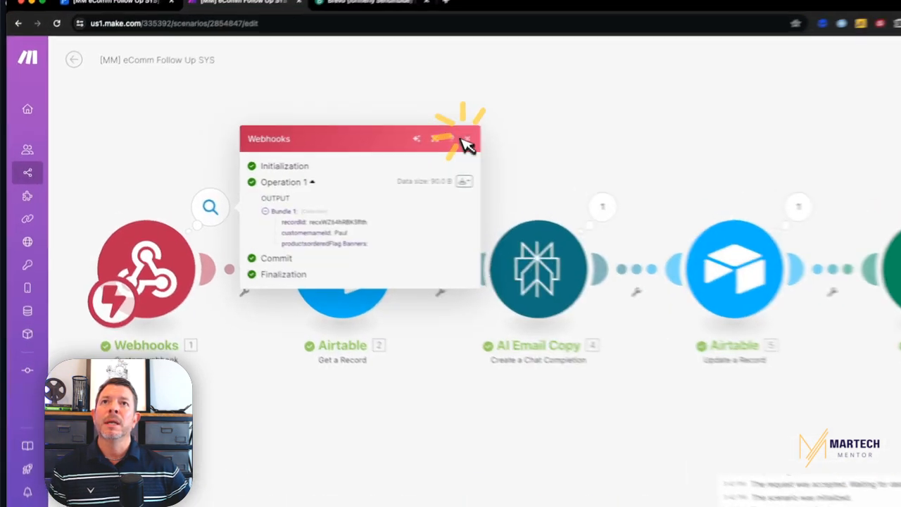
click(406, 206)
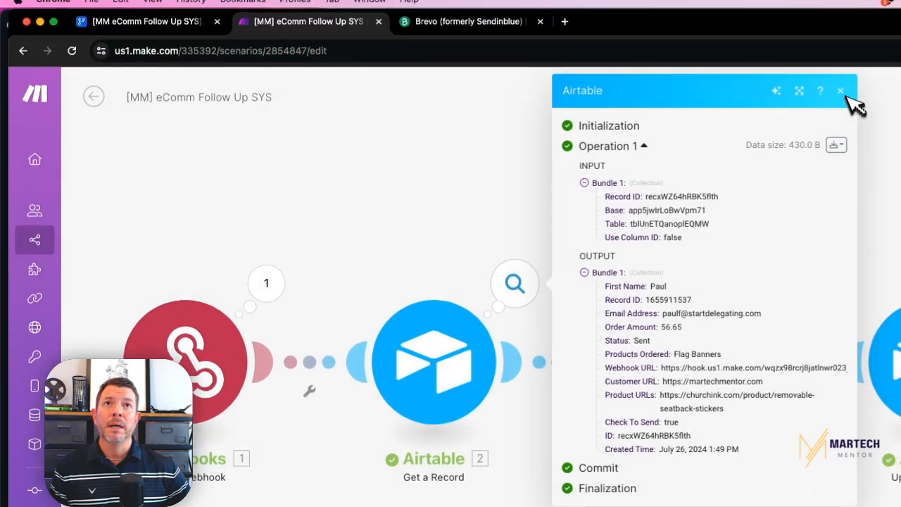
click(840, 16)
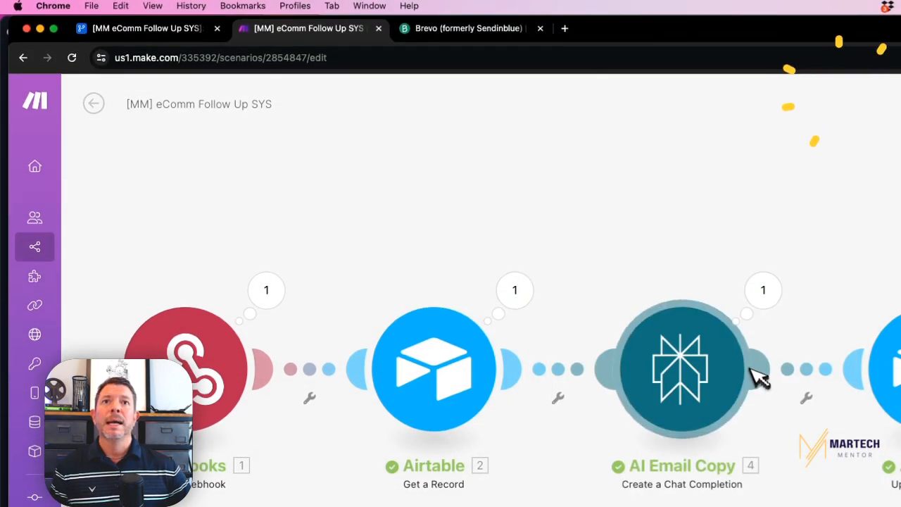
Expand the AI Email Copy module's output through Usage, Choices and Message to read the generated email content.
click(763, 285)
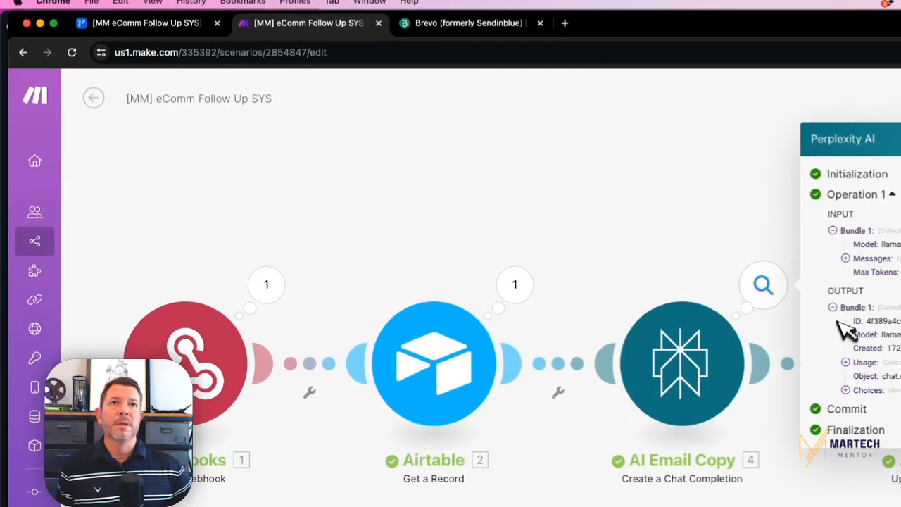
click(833, 231)
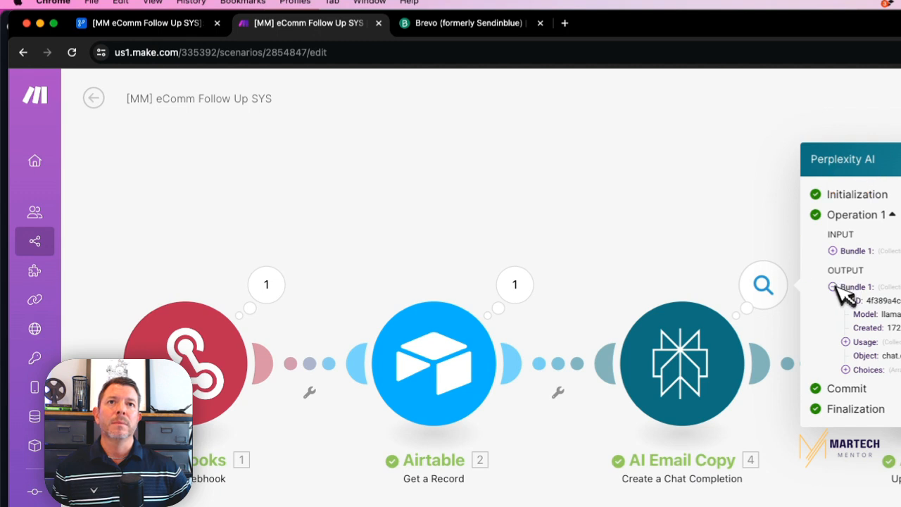
click(835, 288)
click(835, 328)
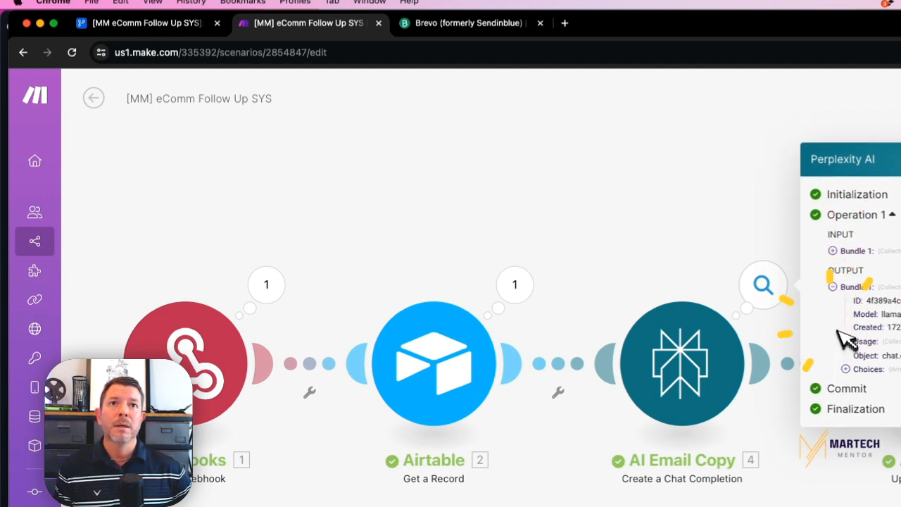
click(846, 341)
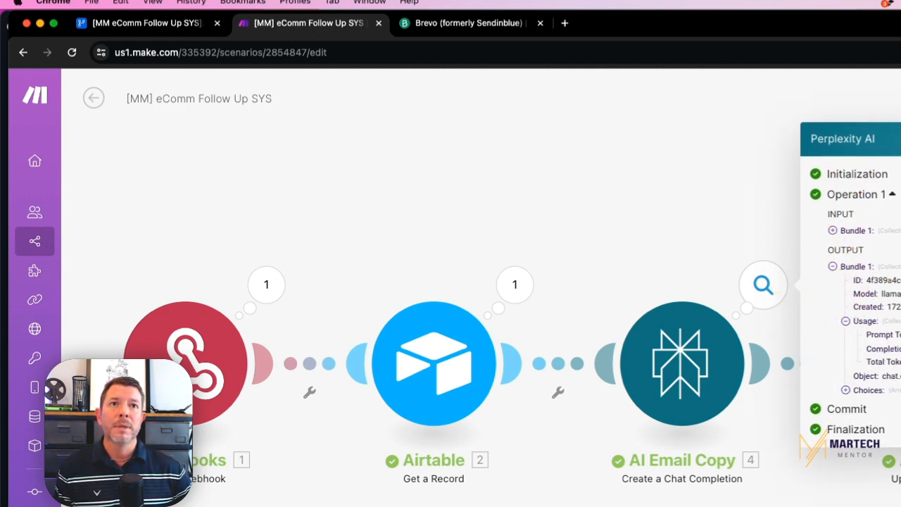
click(865, 390)
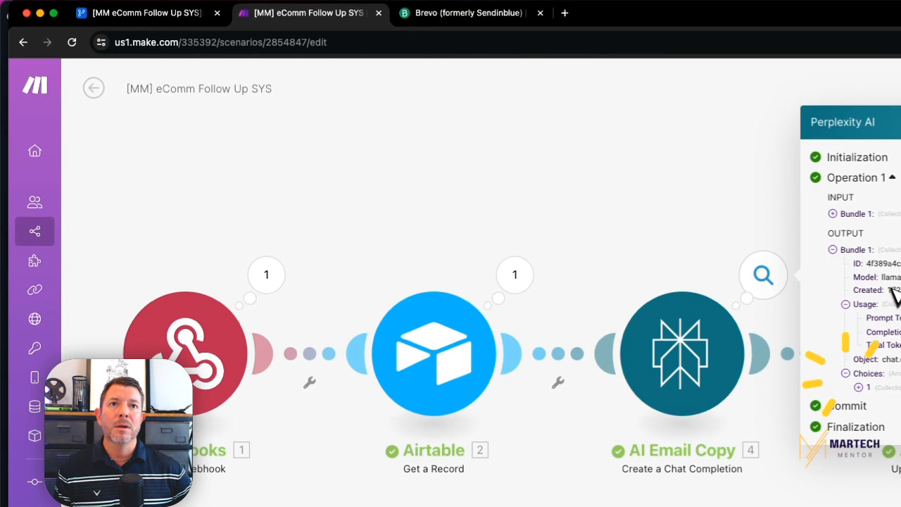
click(866, 381)
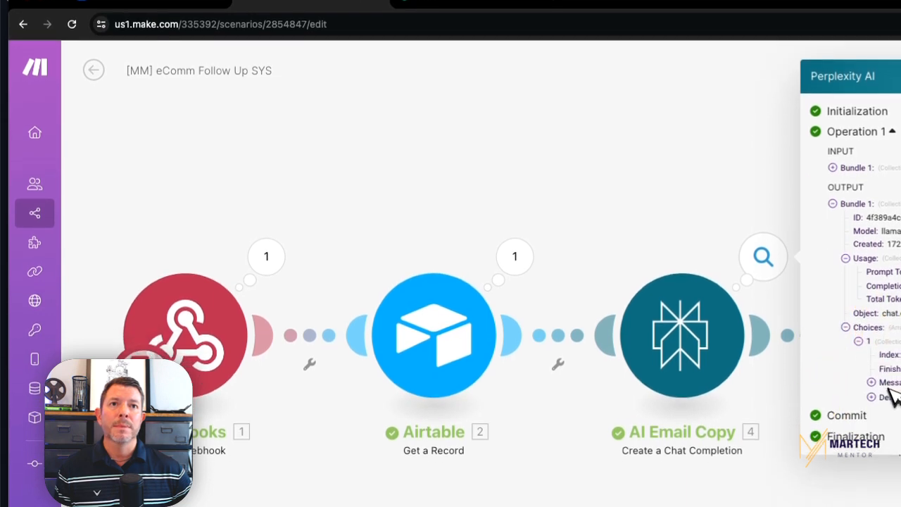
click(872, 365)
scroll(871, 337, down, 1)
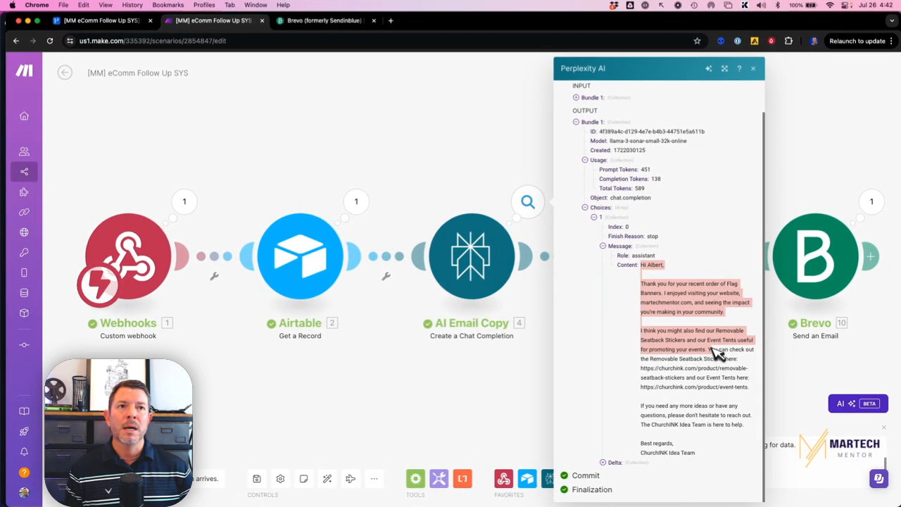
Read through the generated email content in the AI Email Copy output, including its product links, and close the output.
drag(713, 352, 721, 461)
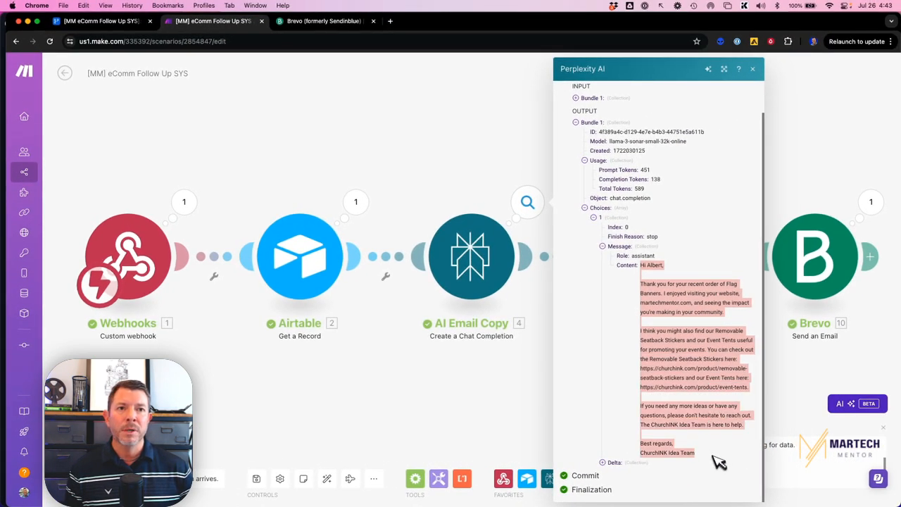
click(706, 383)
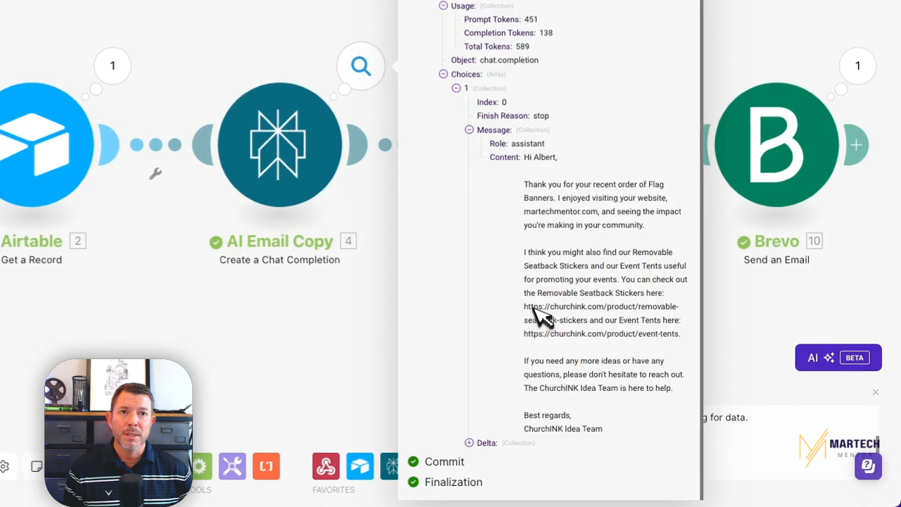
drag(640, 368, 706, 376)
drag(625, 325, 626, 377)
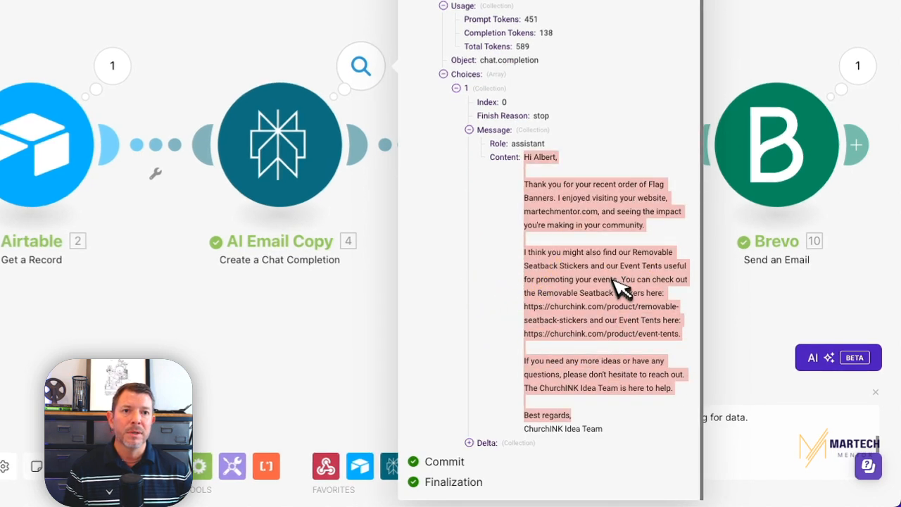
click(602, 358)
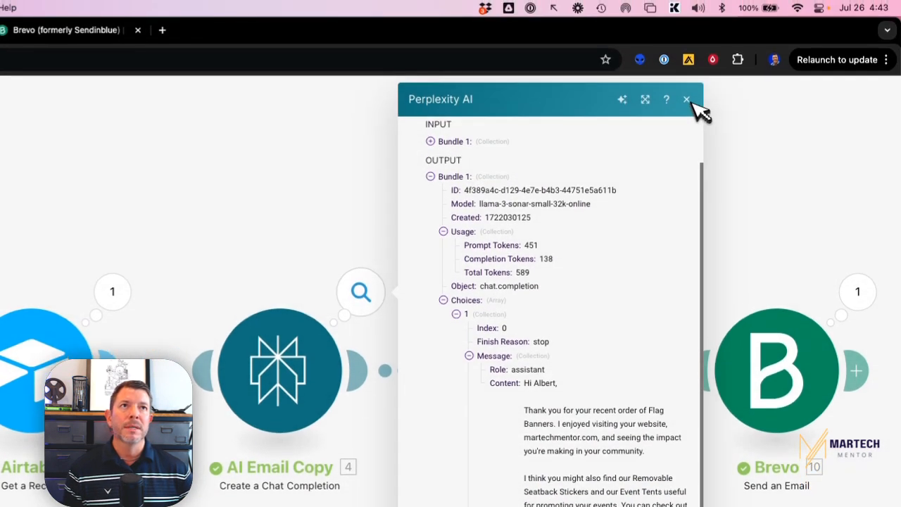
click(692, 100)
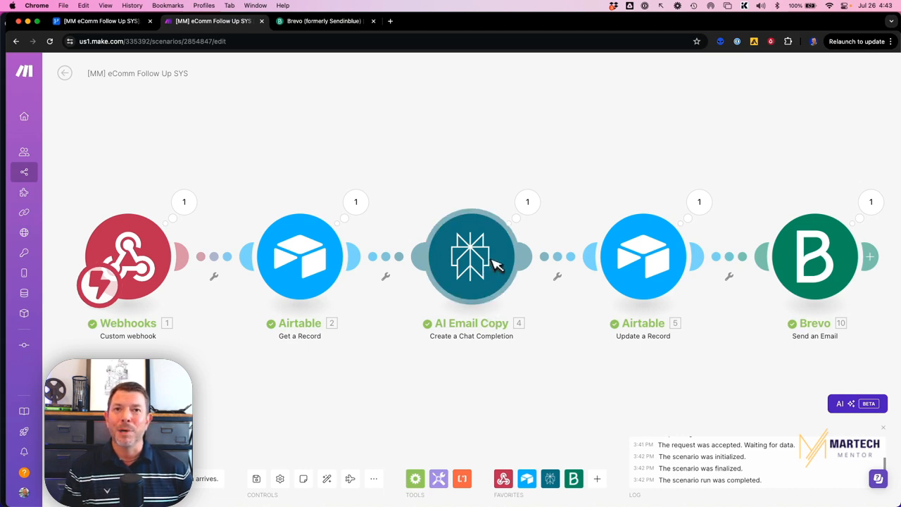
Inspect the Airtable Update a Record output, compare it with the Sent view in Airtable, and return to the Make scenario.
click(654, 260)
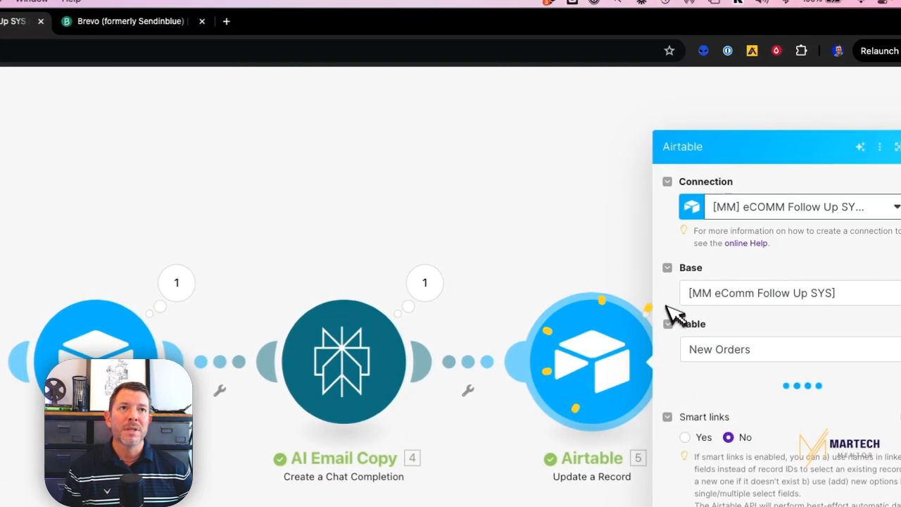
click(623, 237)
click(675, 288)
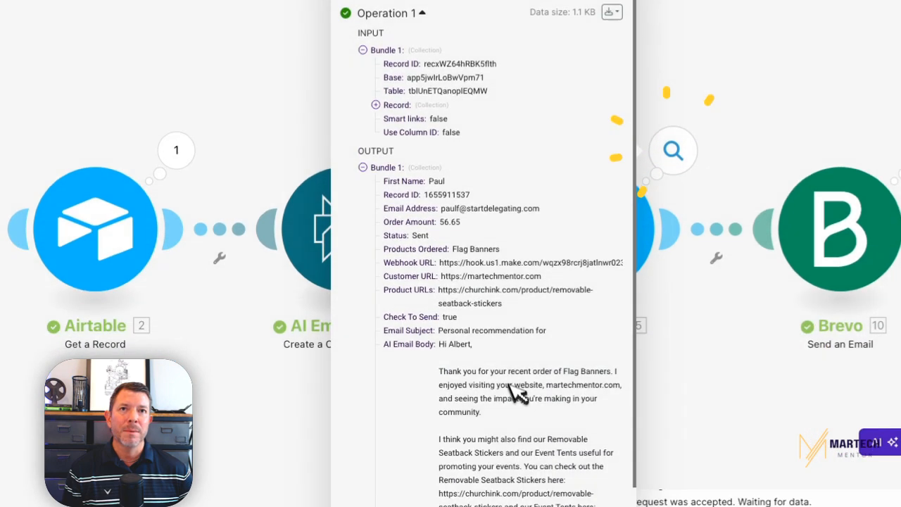
click(290, 410)
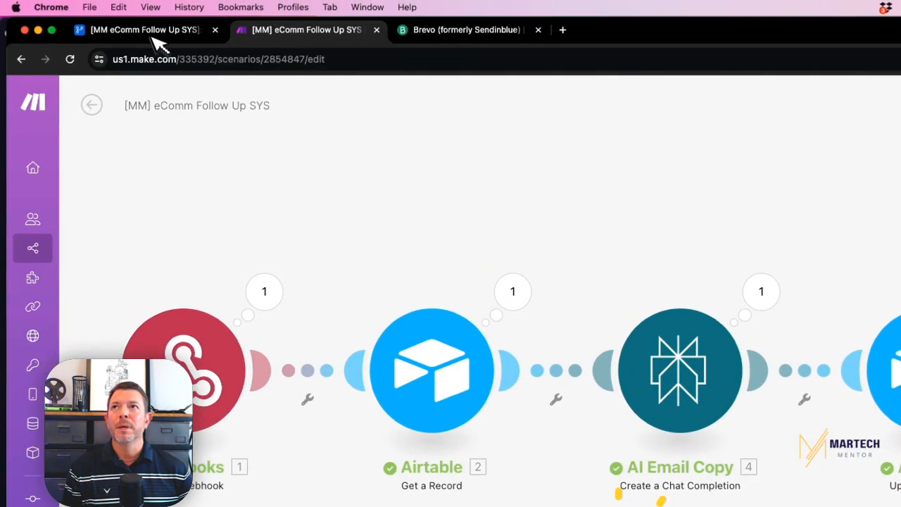
click(153, 34)
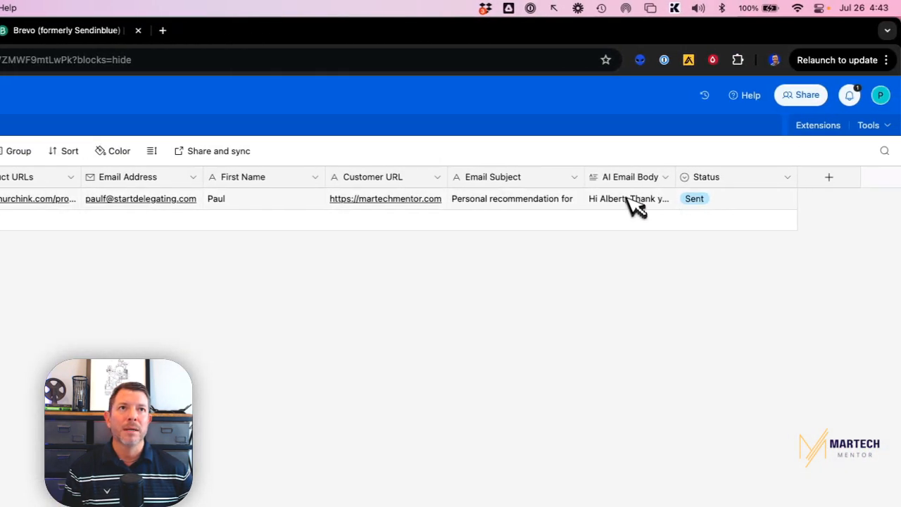
click(11, 32)
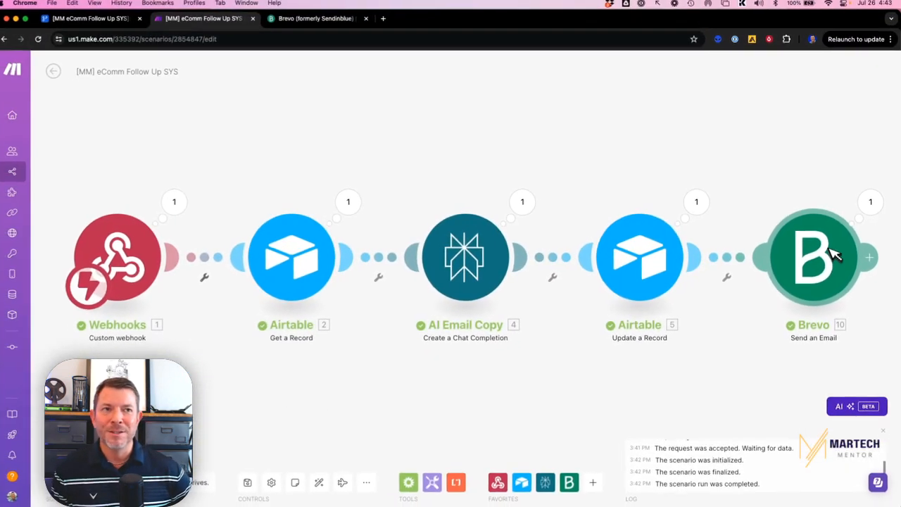
Add an empty module above the Brevo module, browse the Brevo module list for it, and delete the empty module.
drag(796, 144, 500, 150)
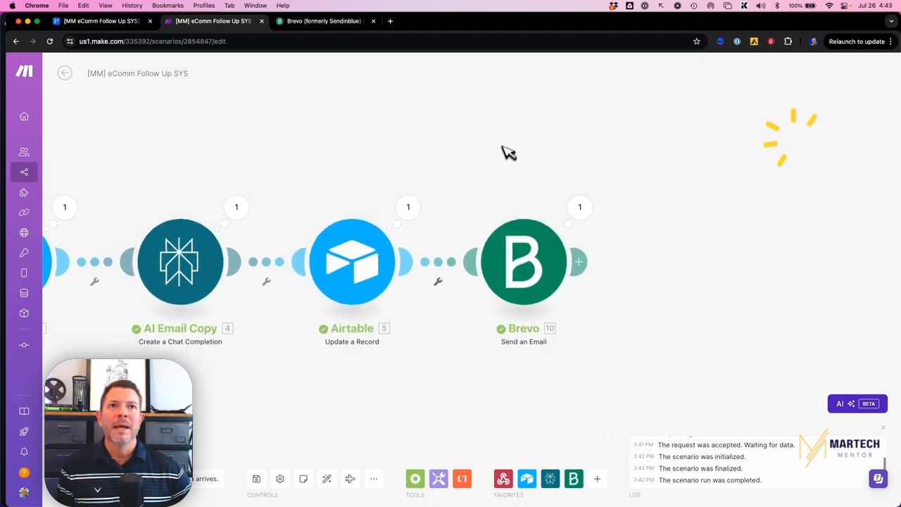
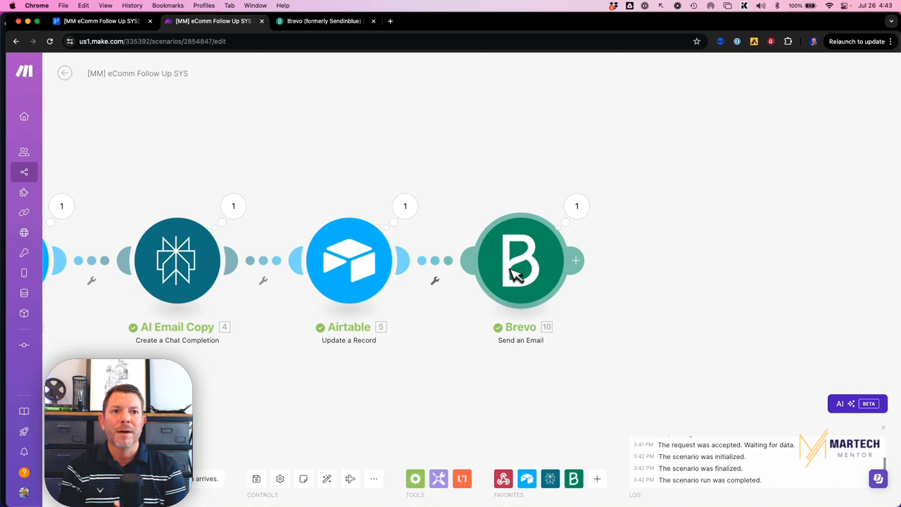
click(516, 275)
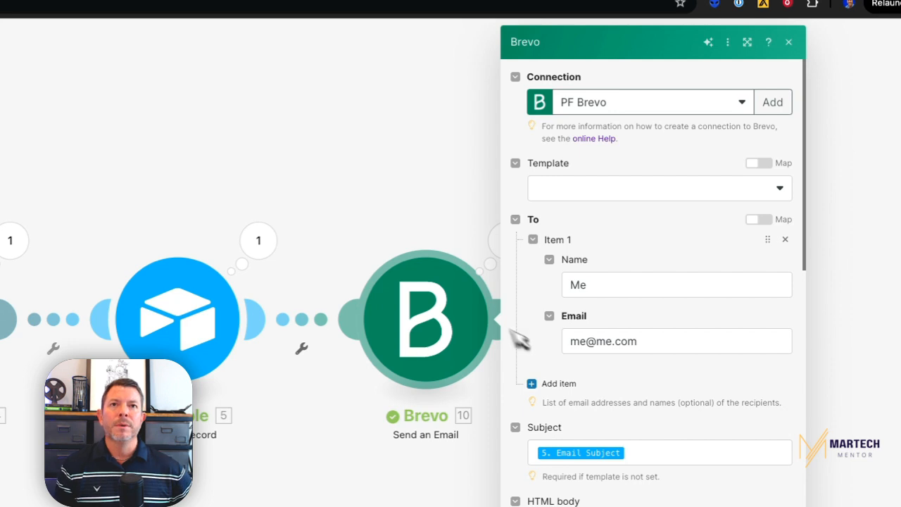
click(402, 159)
right_click(418, 167)
click(433, 176)
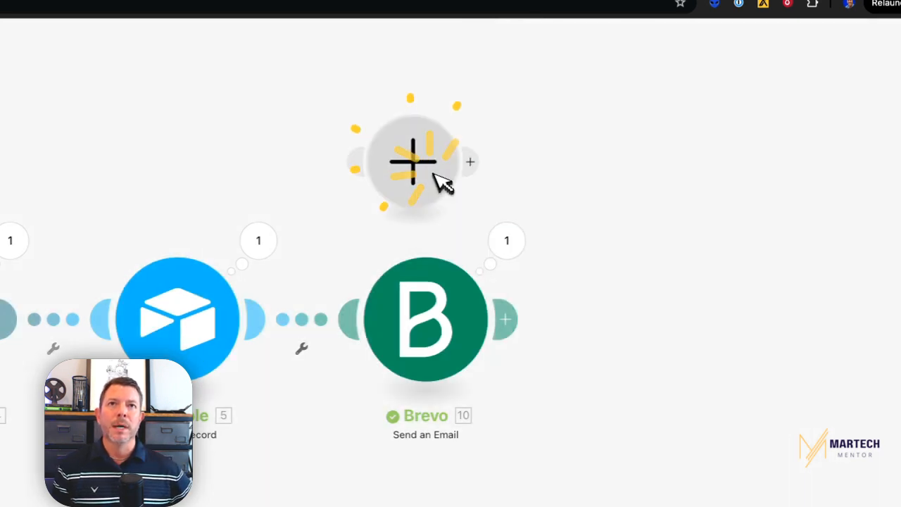
click(429, 167)
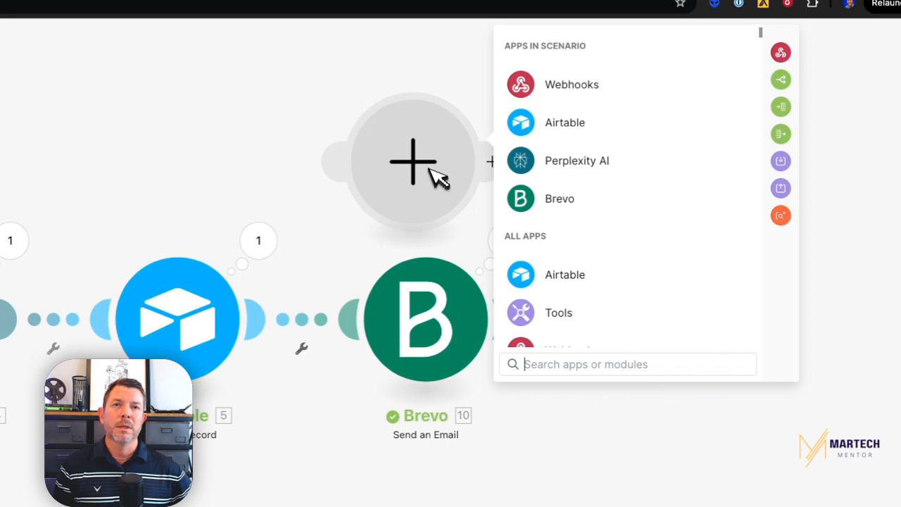
click(560, 210)
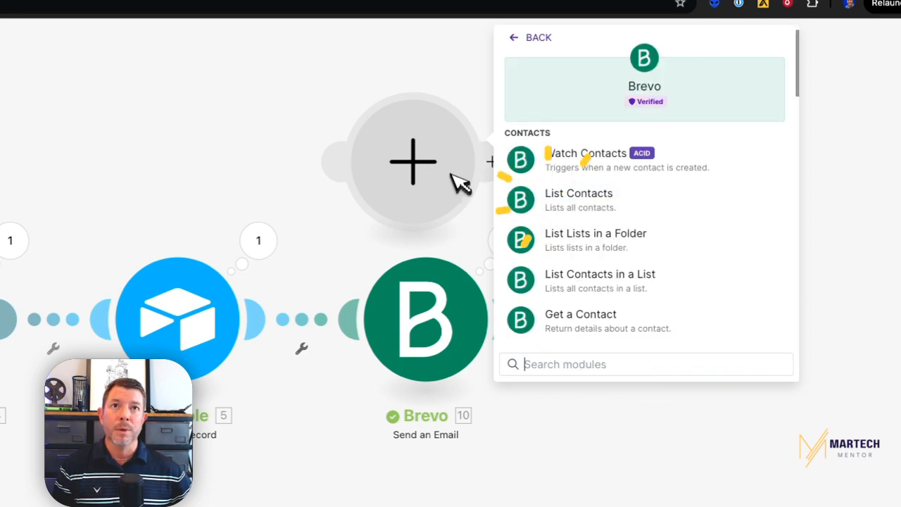
click(304, 135)
right_click(431, 163)
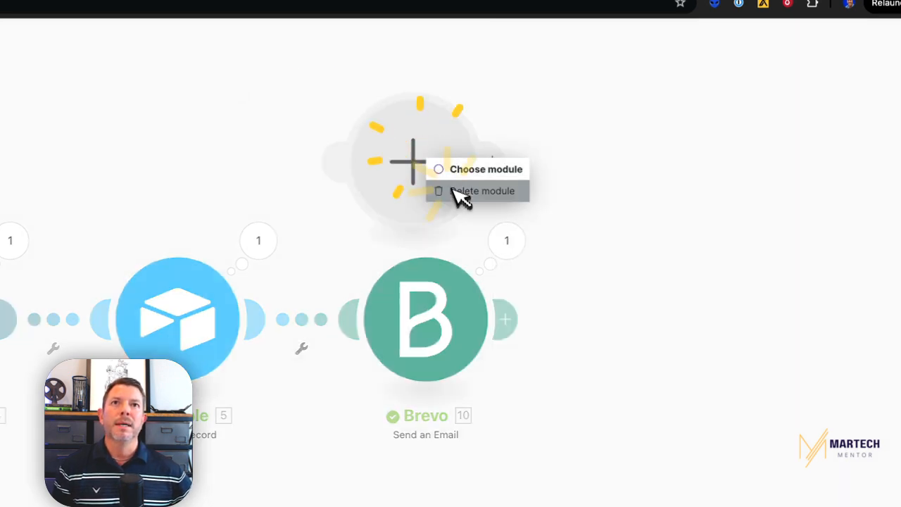
click(461, 192)
In the Brevo Send an Email module, replace the recipient name with First Name from the Airtable Update a Record module.
click(459, 329)
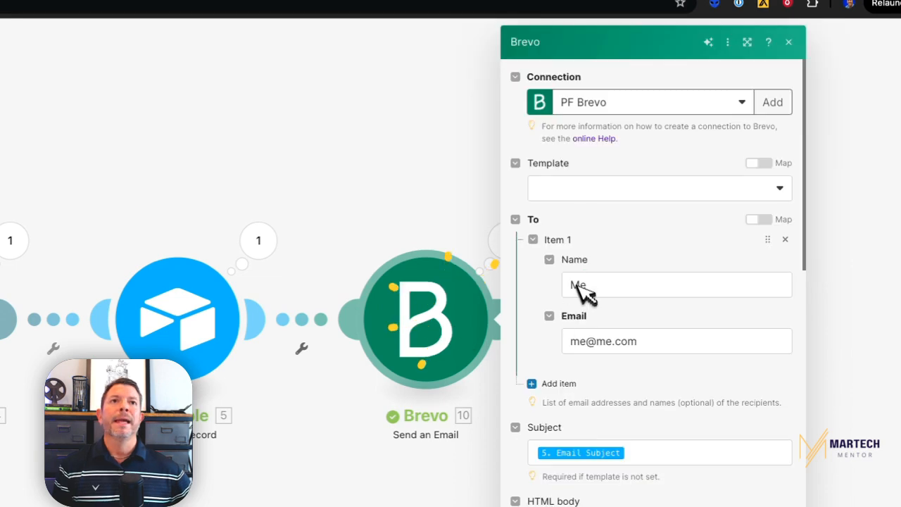
scroll(613, 282, down, 5)
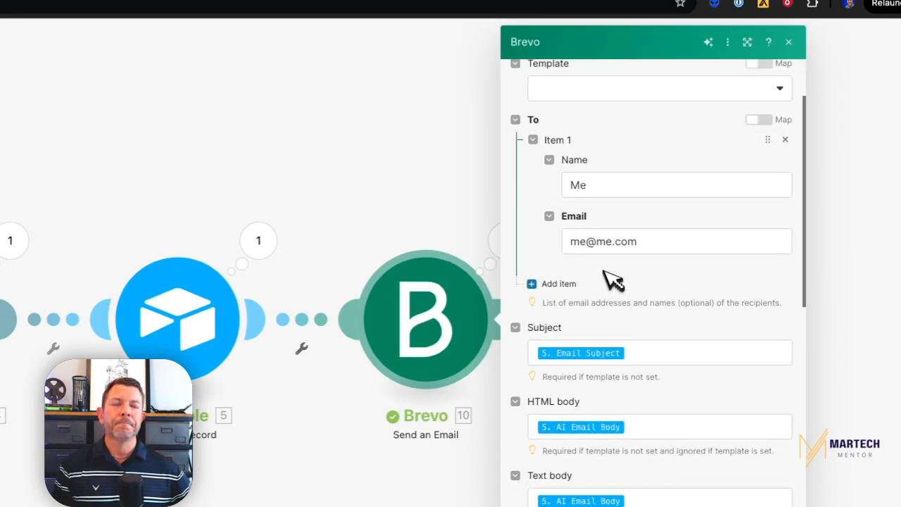
scroll(607, 225, up, 5)
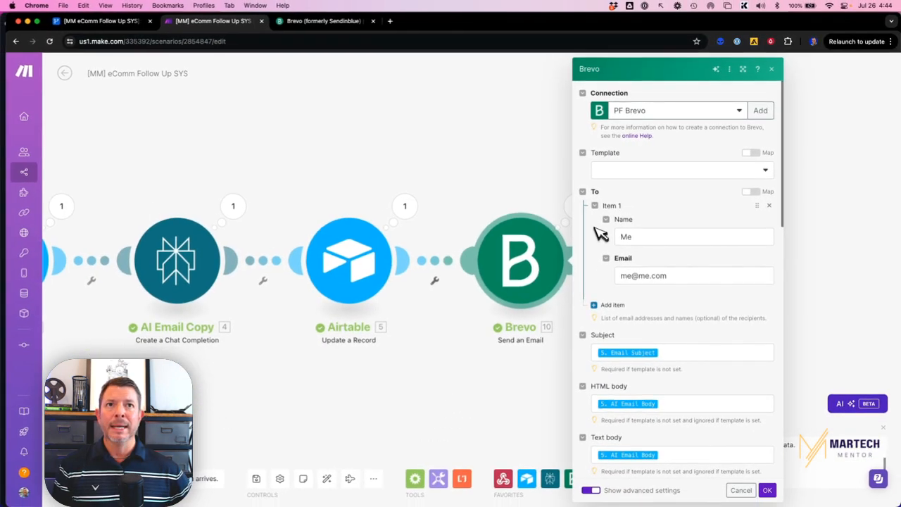
click(646, 239)
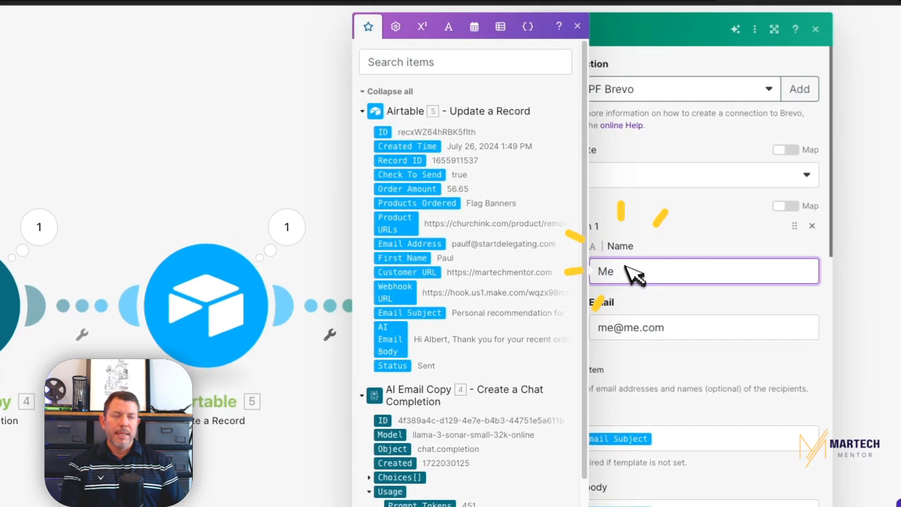
key(BackSpace)
key(BackSpace)
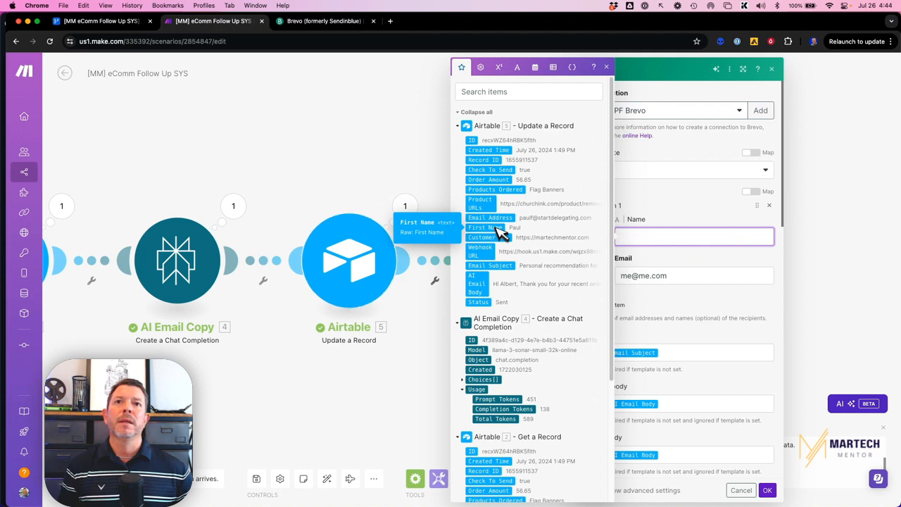
click(500, 229)
click(693, 205)
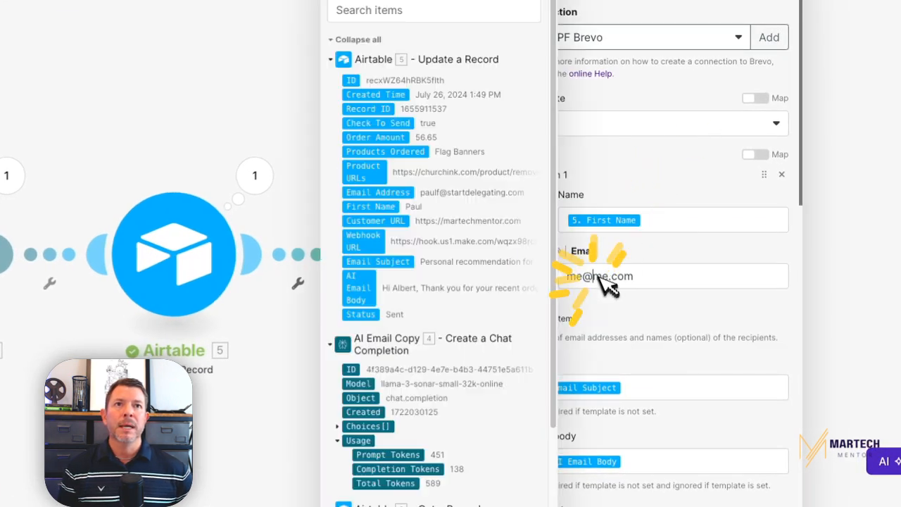
Replace the recipient email with the Email Address field from the Airtable Update a Record module.
triple_click(601, 278)
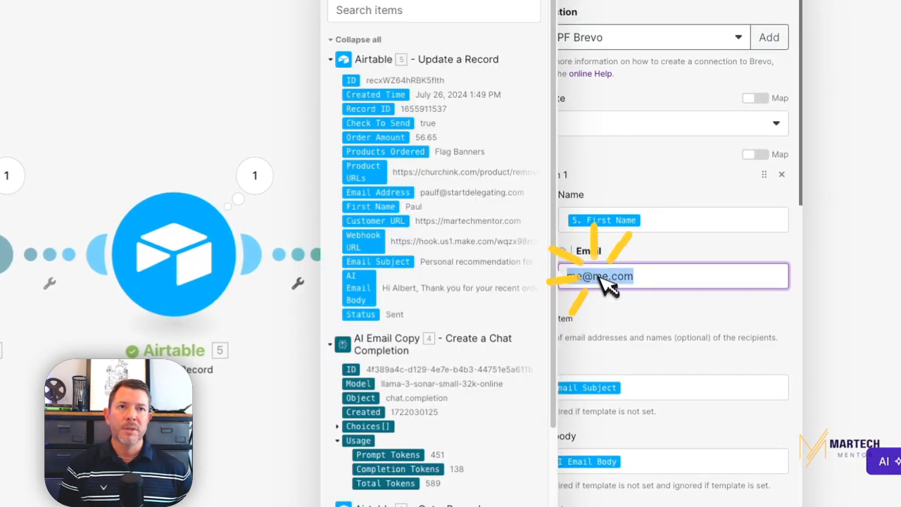
key(BackSpace)
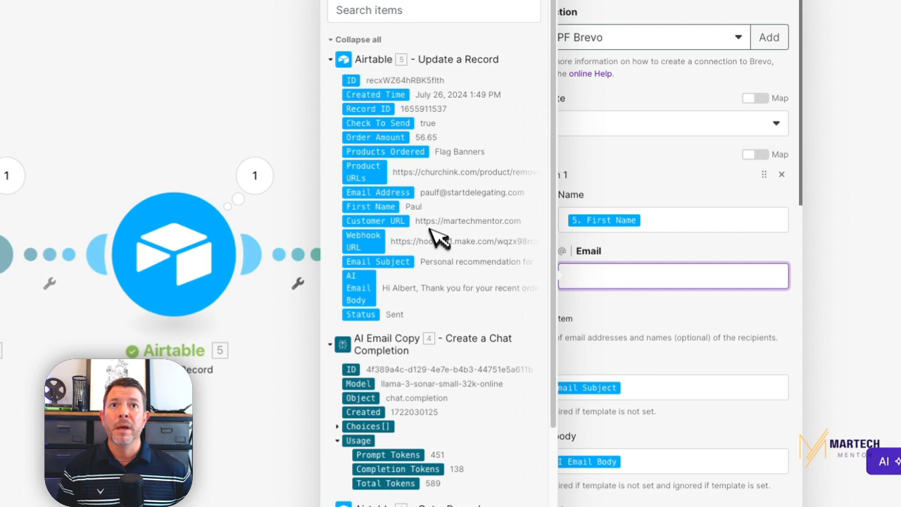
click(380, 194)
click(651, 176)
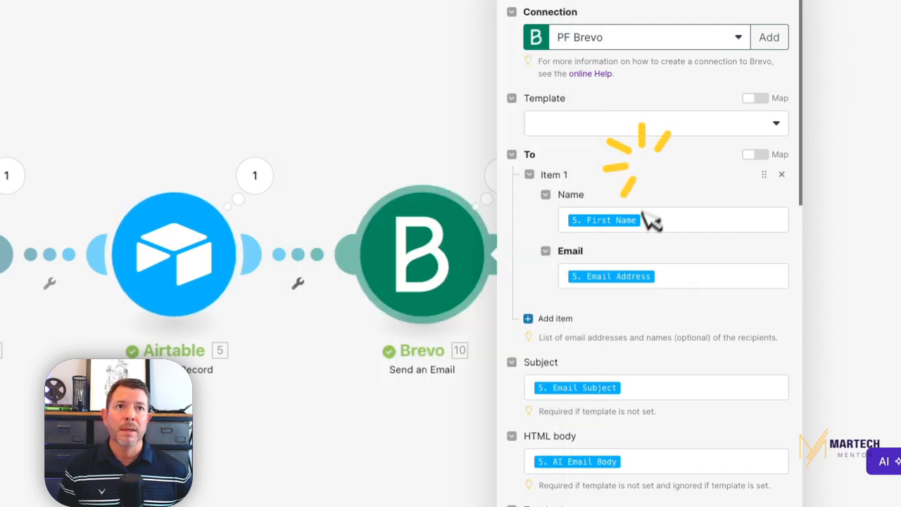
Check the field mappings for the Brevo email's Subject, HTML body and Text body.
scroll(613, 322, down, 2)
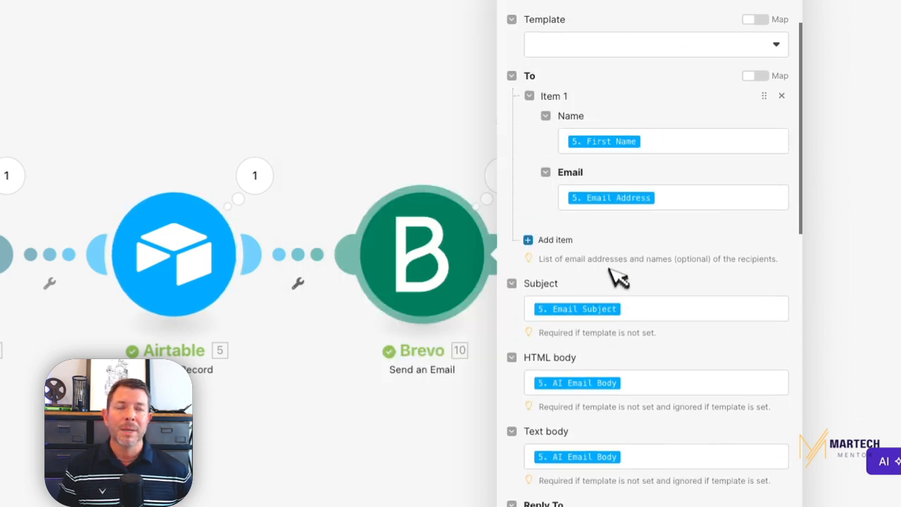
click(641, 312)
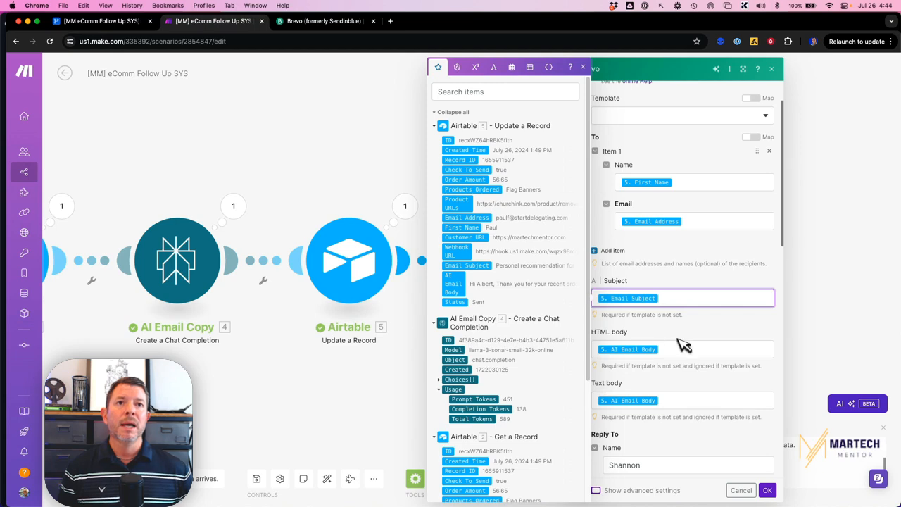
click(674, 352)
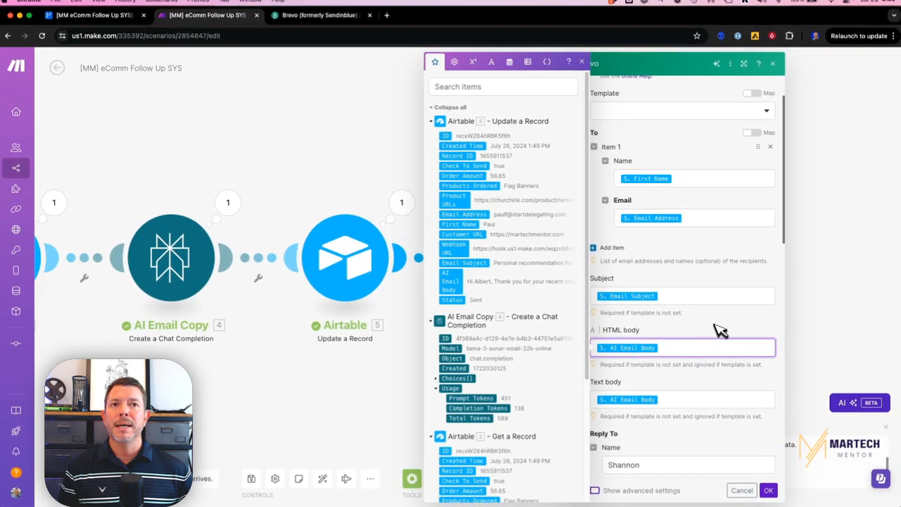
click(723, 271)
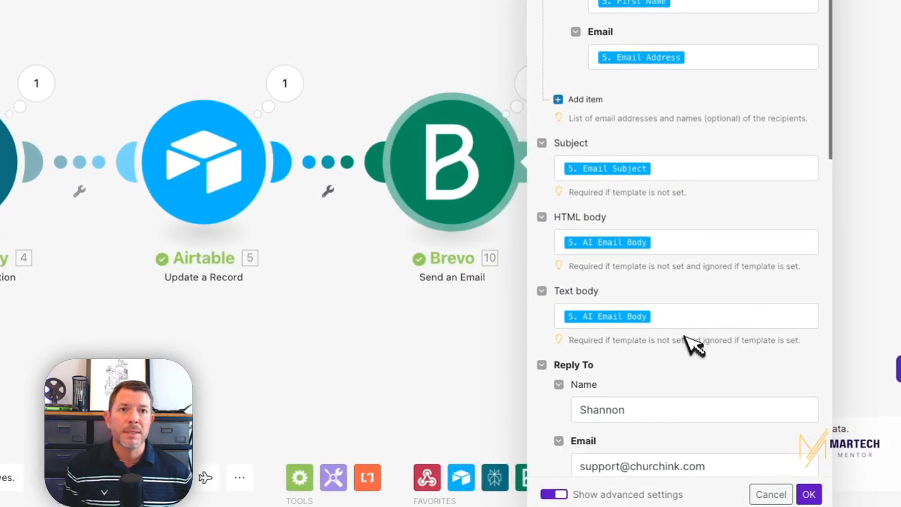
Review the Brevo module's Reply To, Attachments, BCC, CC, Sender, Headers, Tags and Params settings.
scroll(690, 344, down, 3)
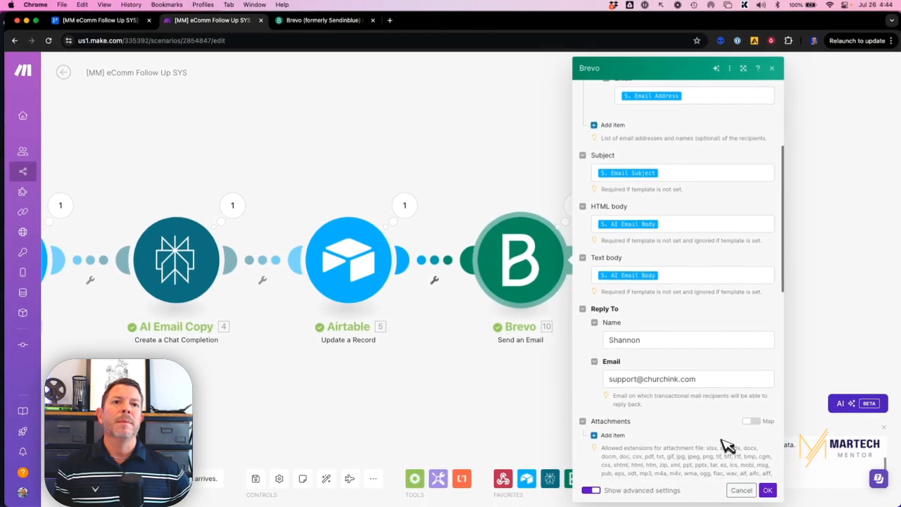
scroll(697, 359, down, 5)
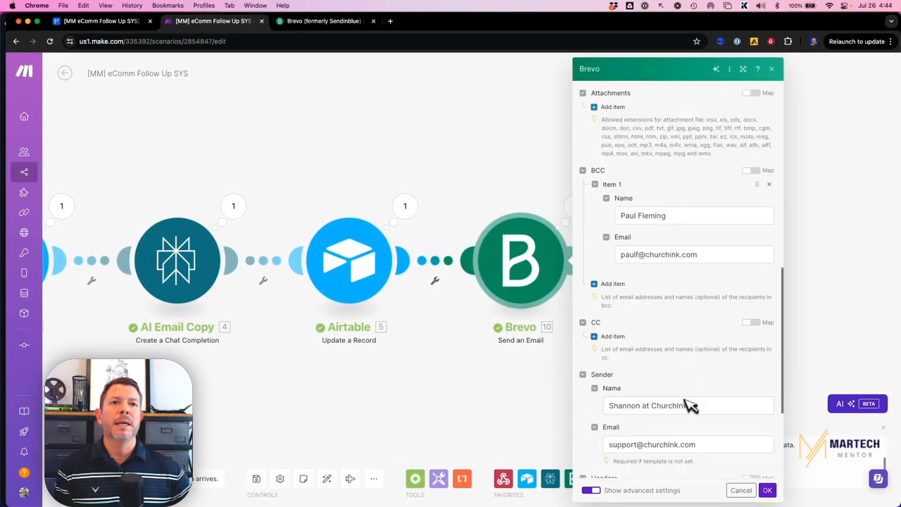
scroll(664, 278, down, 2)
scroll(643, 272, up, 5)
scroll(637, 326, down, 5)
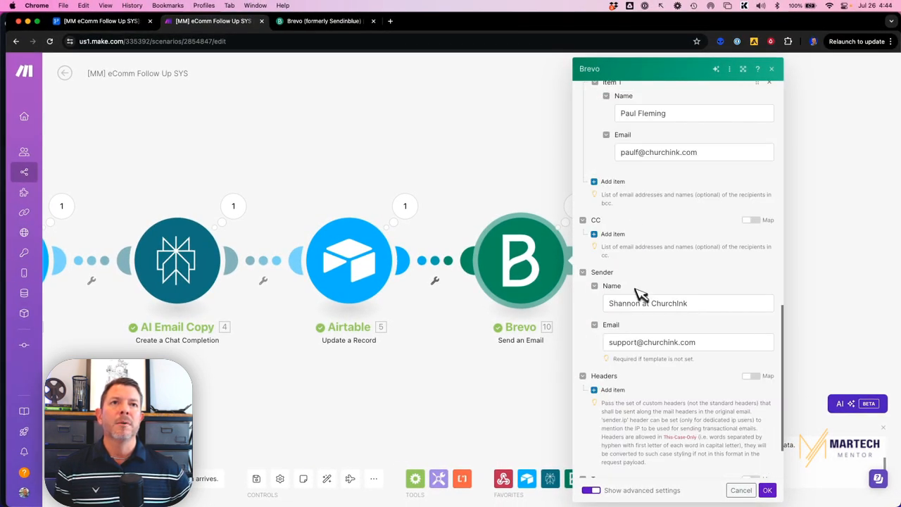
scroll(677, 282, down, 2)
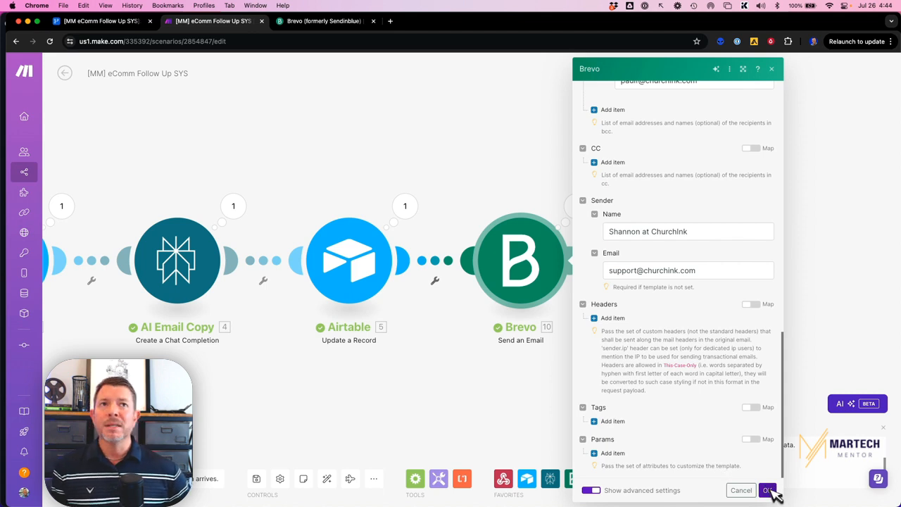
scroll(712, 377, up, 3)
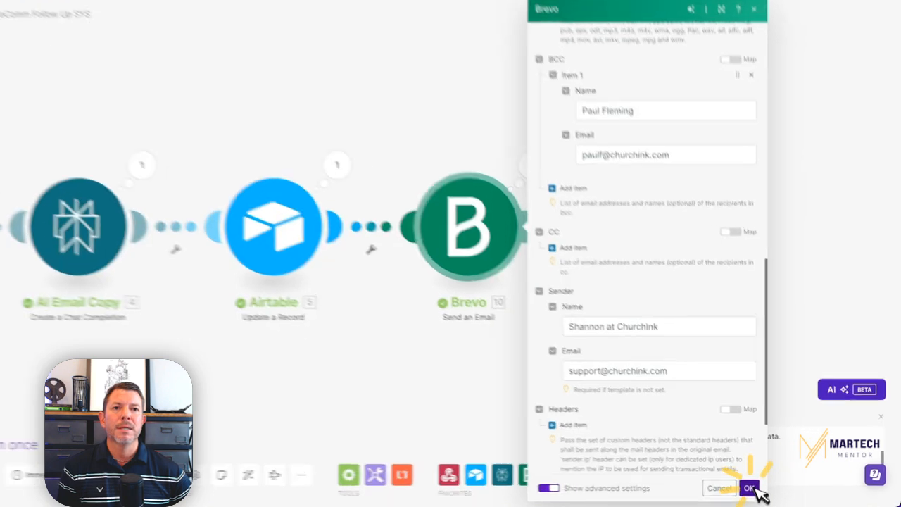
Confirm the Brevo module's settings, then save the scenario and auto-align its modules.
click(773, 493)
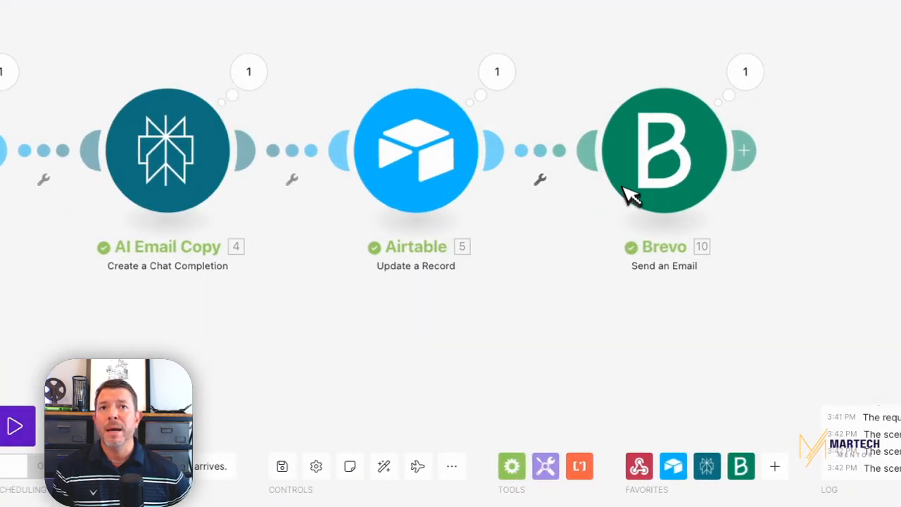
click(249, 467)
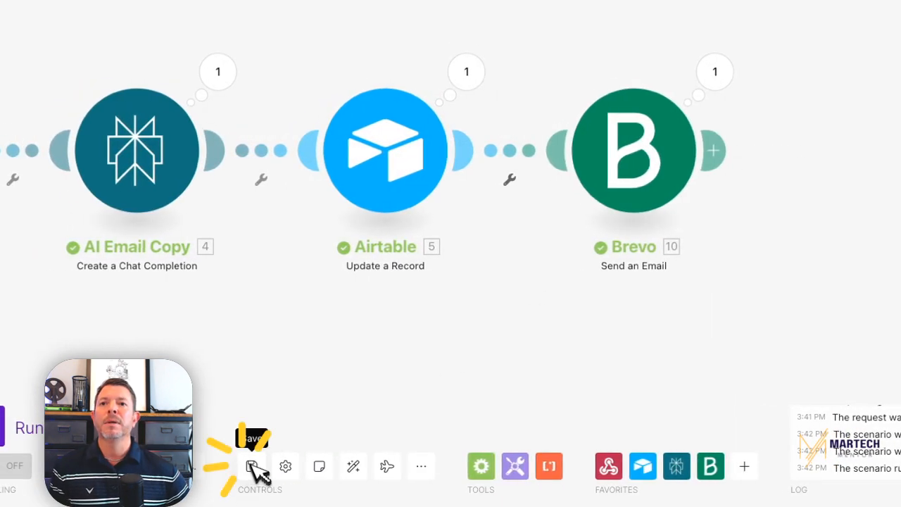
drag(413, 346, 796, 271)
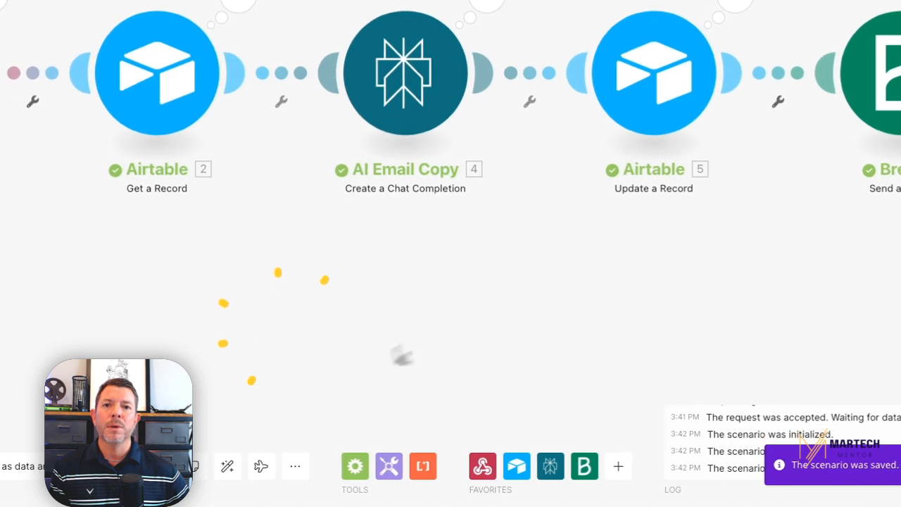
click(262, 466)
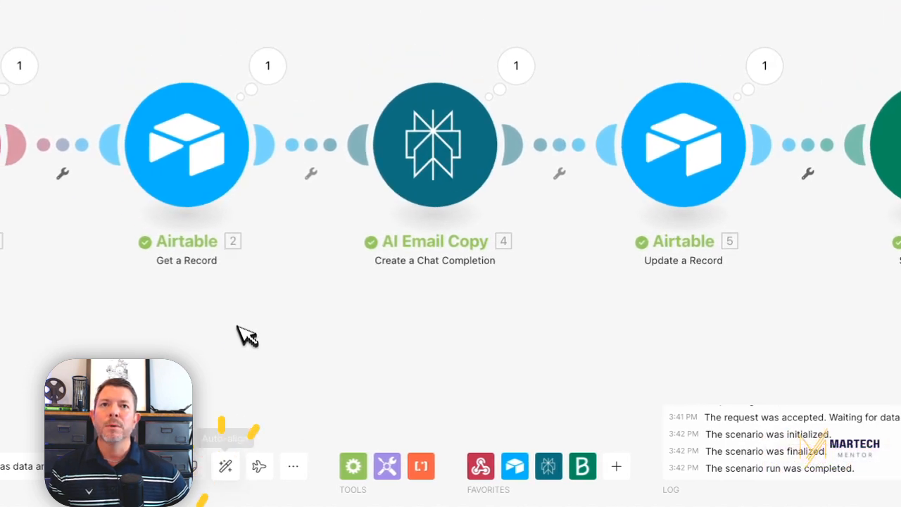
drag(454, 0, 437, 0)
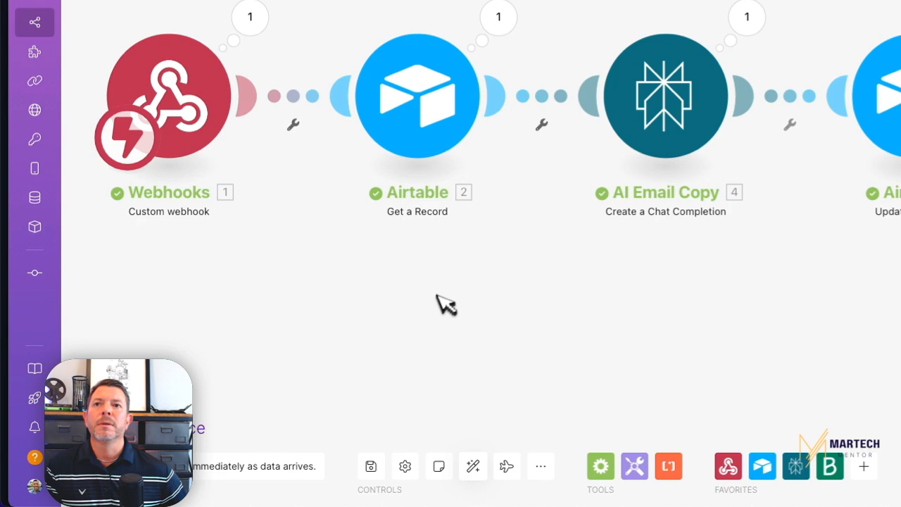
Run the scenario once so the webhook waits for incoming data.
click(437, 295)
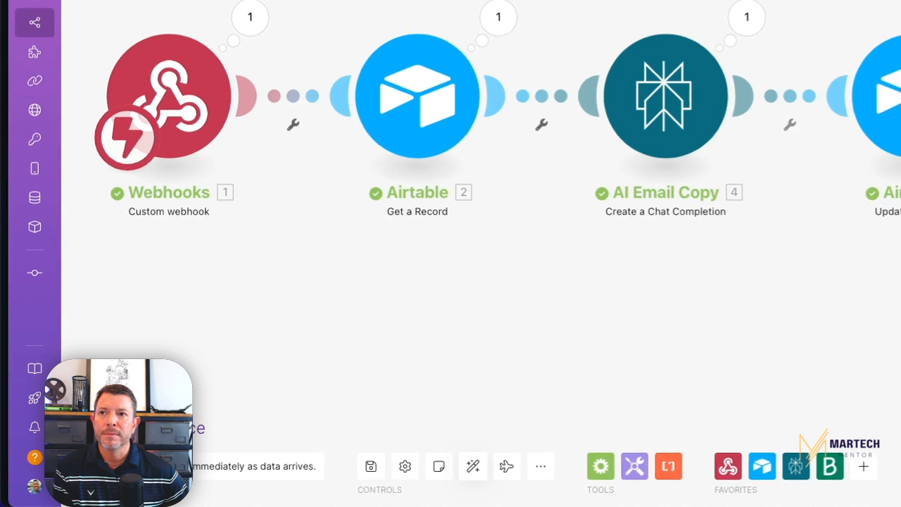
click(105, 452)
click(362, 471)
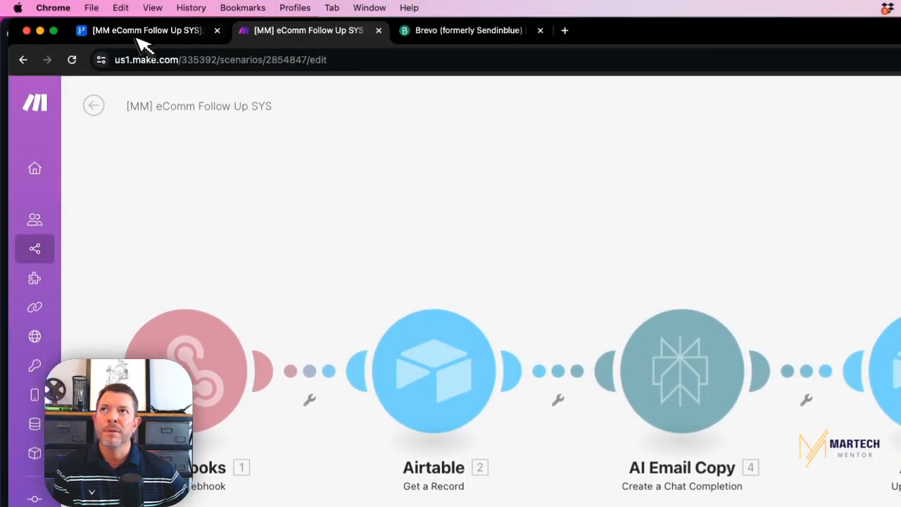
Switch to Airtable and clear the Email Subject and AI Email Body of the Flag Banners order in the Sent view.
click(139, 35)
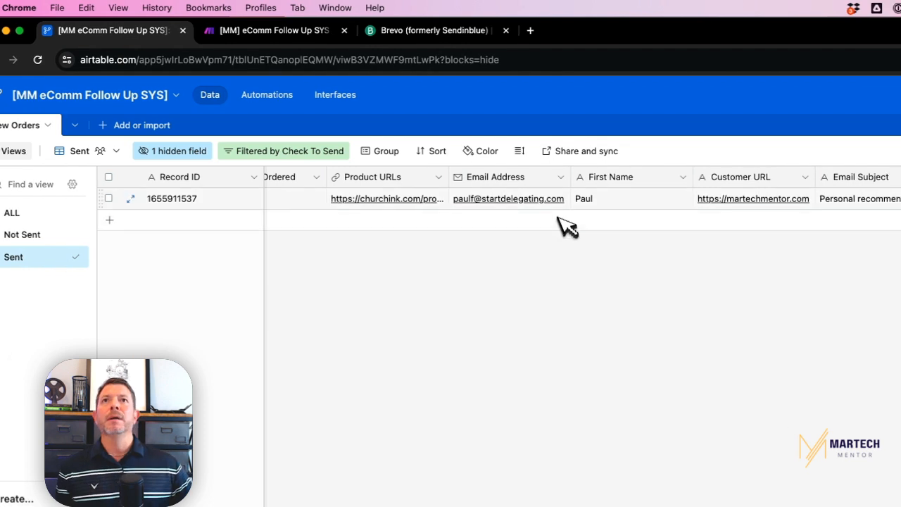
click(591, 202)
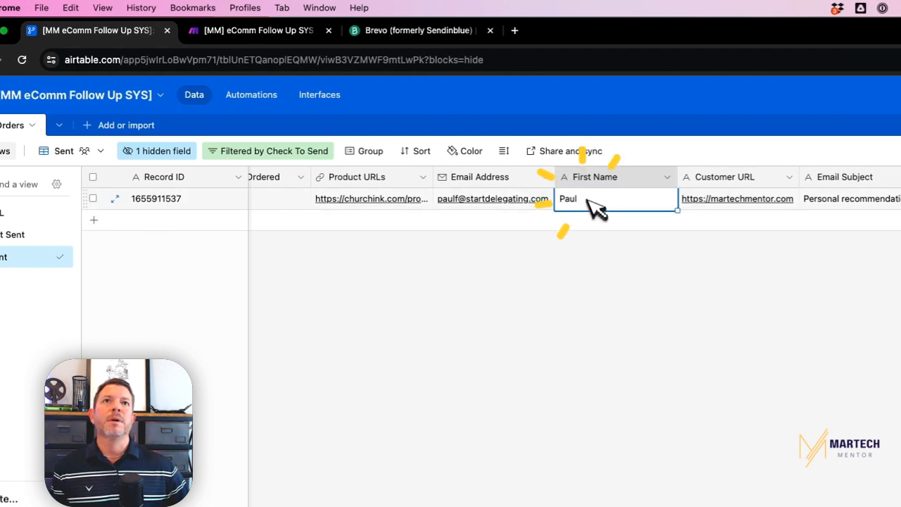
click(843, 201)
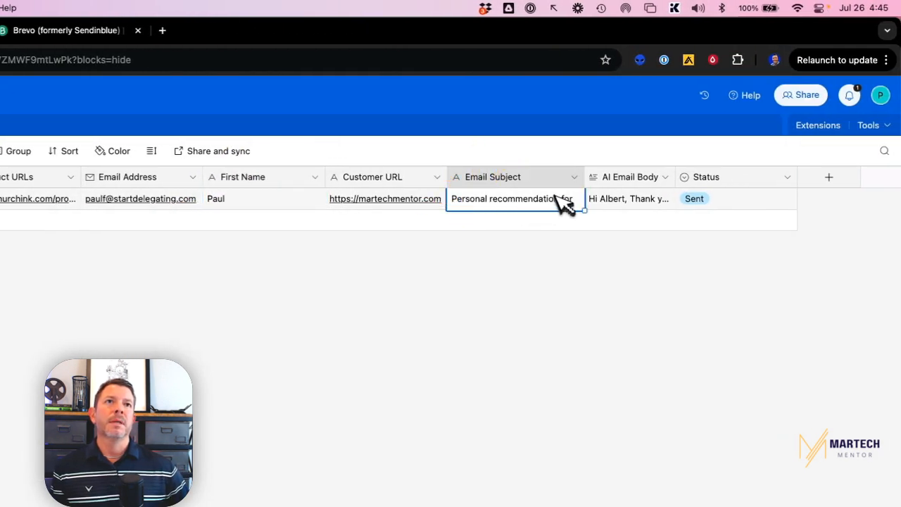
key(BackSpace)
click(605, 204)
click(366, 307)
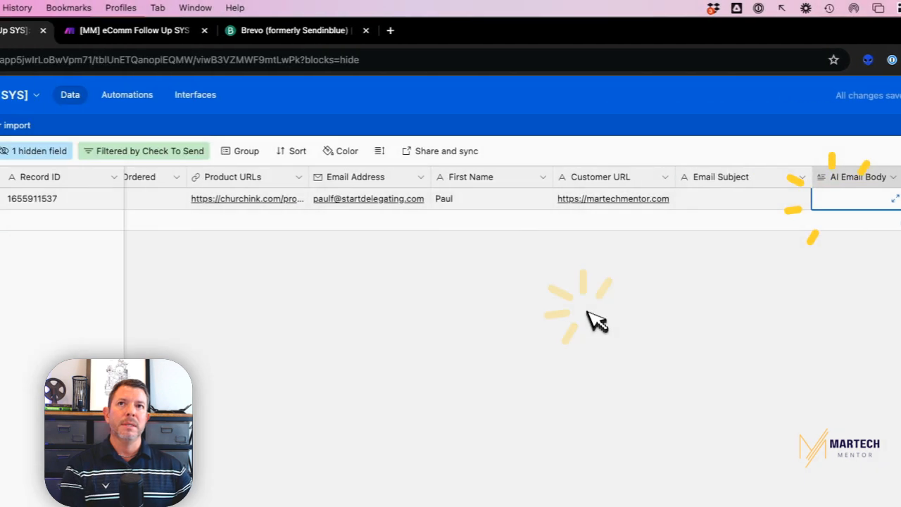
Uncheck Check To Send for the Flag Banners order and show the Not Sent view.
scroll(408, 273, left, 5)
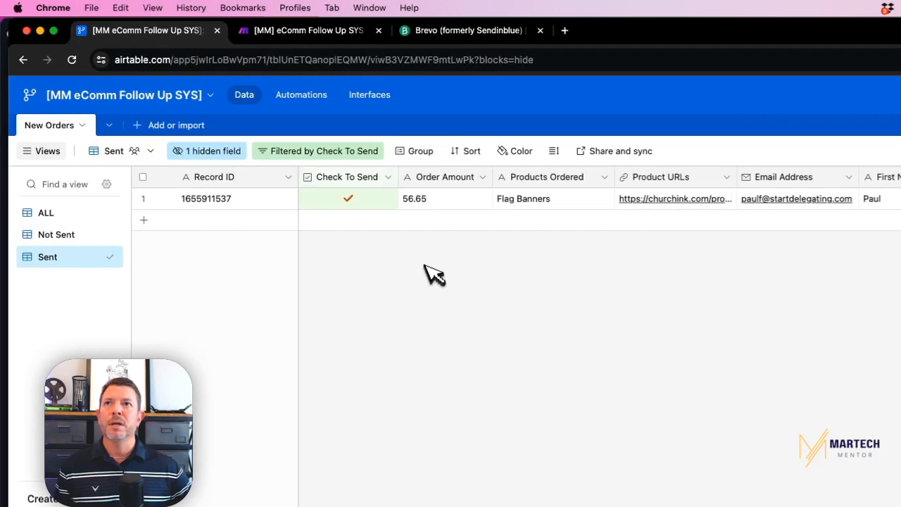
click(345, 198)
click(57, 234)
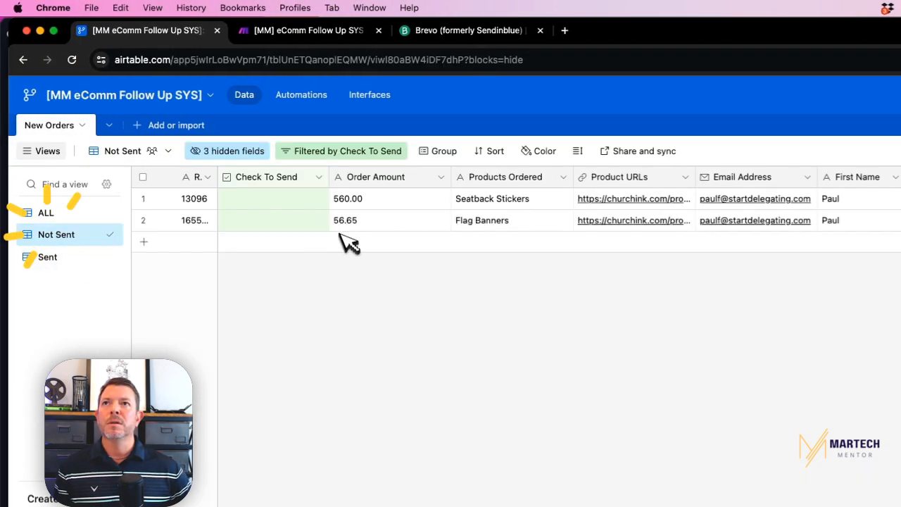
click(320, 313)
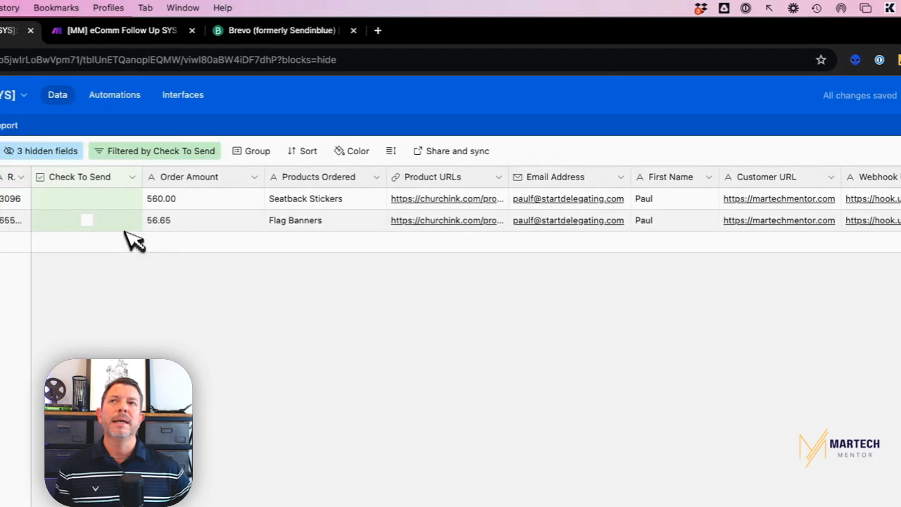
Switch to Make and, in the AI Email Copy prompt, replace Customer First Name with First Name from the Airtable Get a Record module.
click(99, 30)
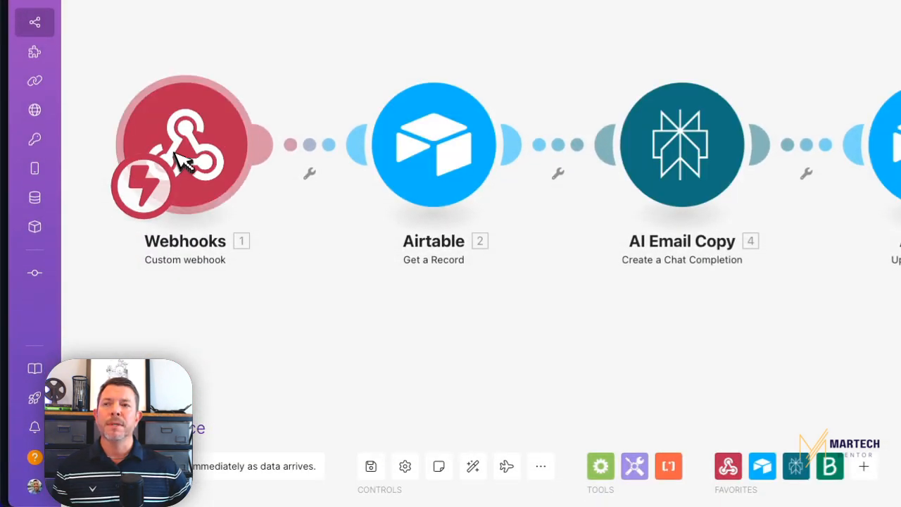
click(686, 148)
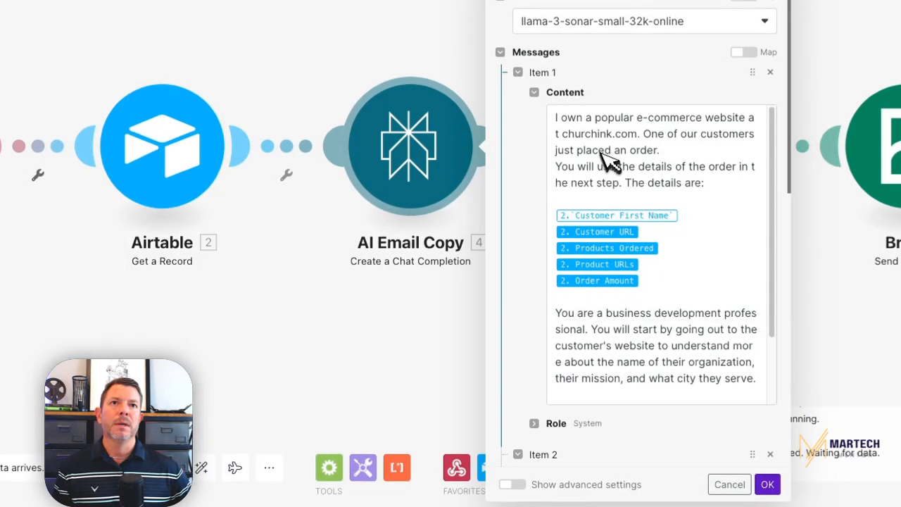
scroll(603, 158, down, 3)
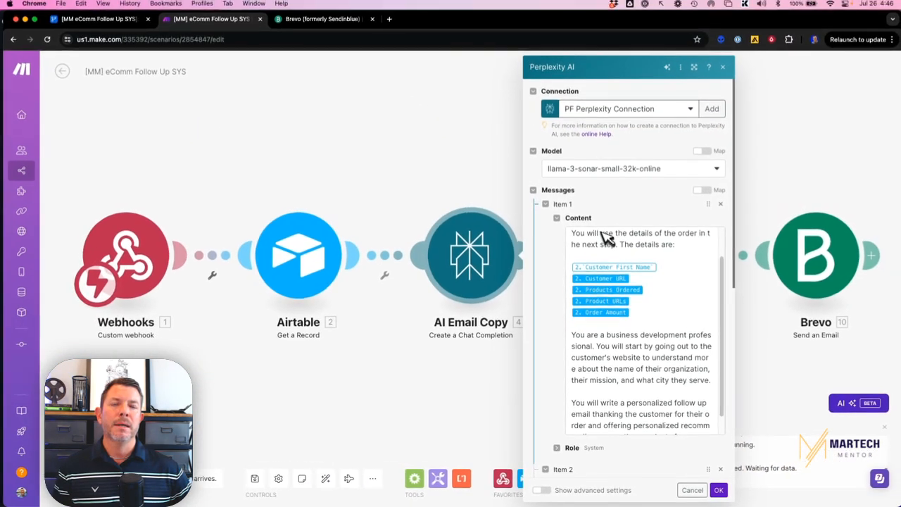
click(711, 387)
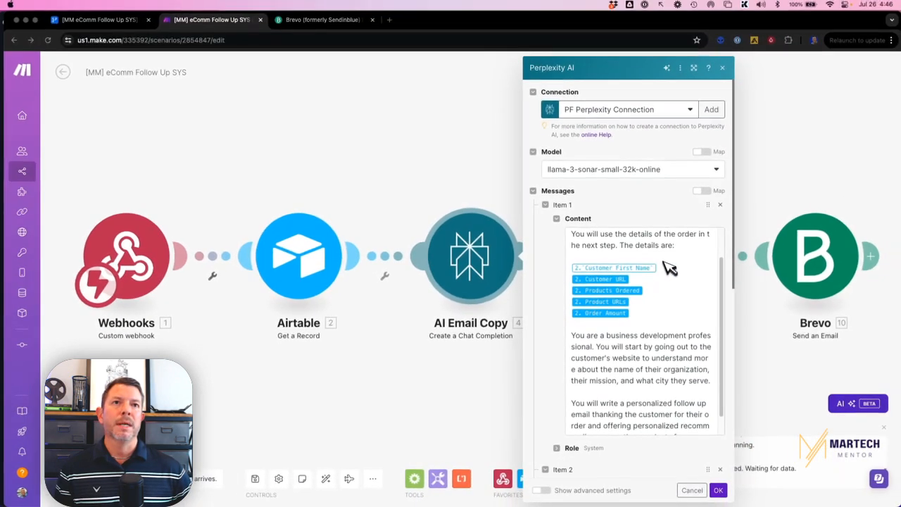
click(683, 238)
click(661, 202)
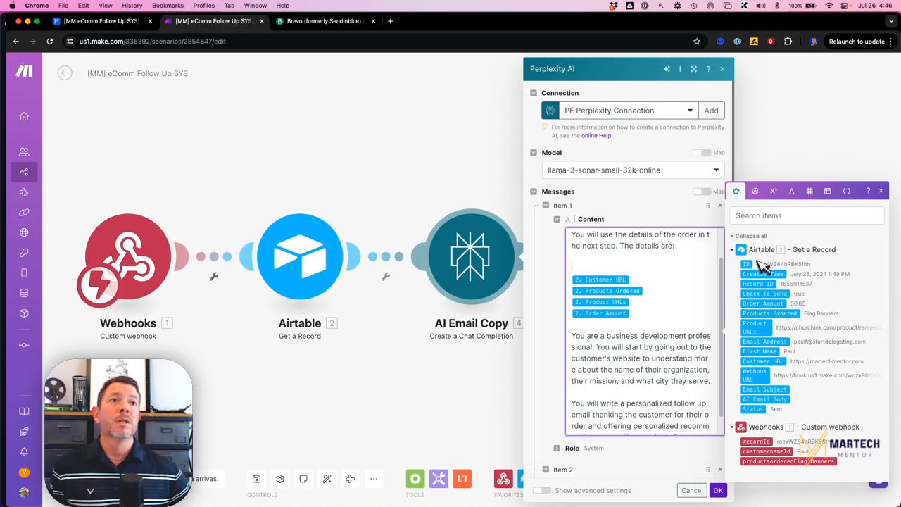
drag(759, 358, 620, 264)
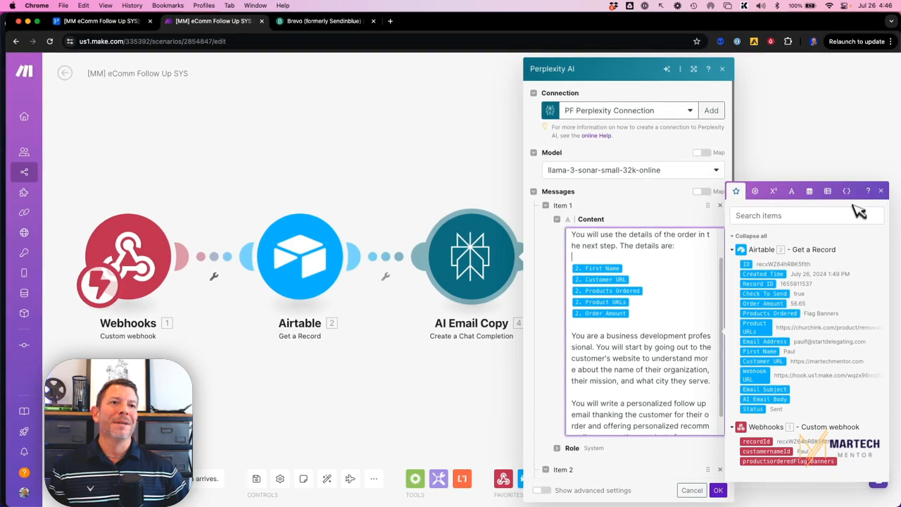
click(886, 190)
click(597, 345)
scroll(597, 346, down, 1)
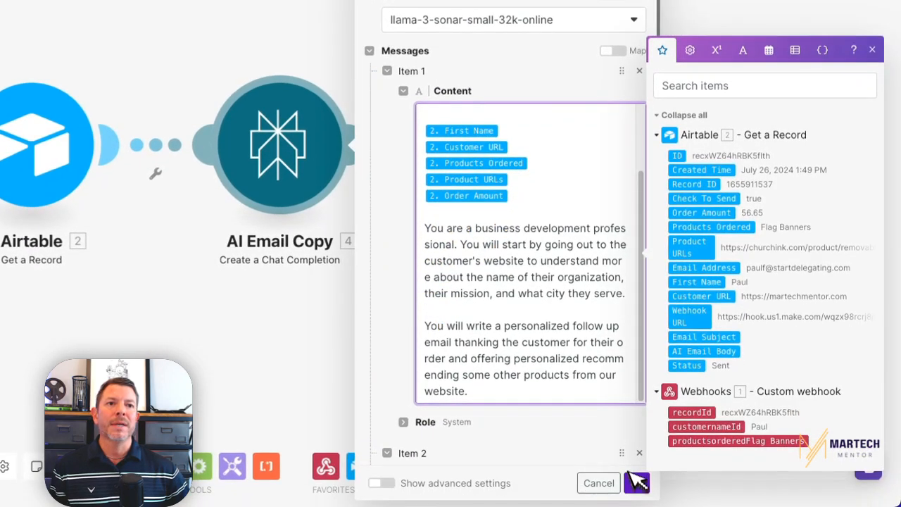
click(635, 483)
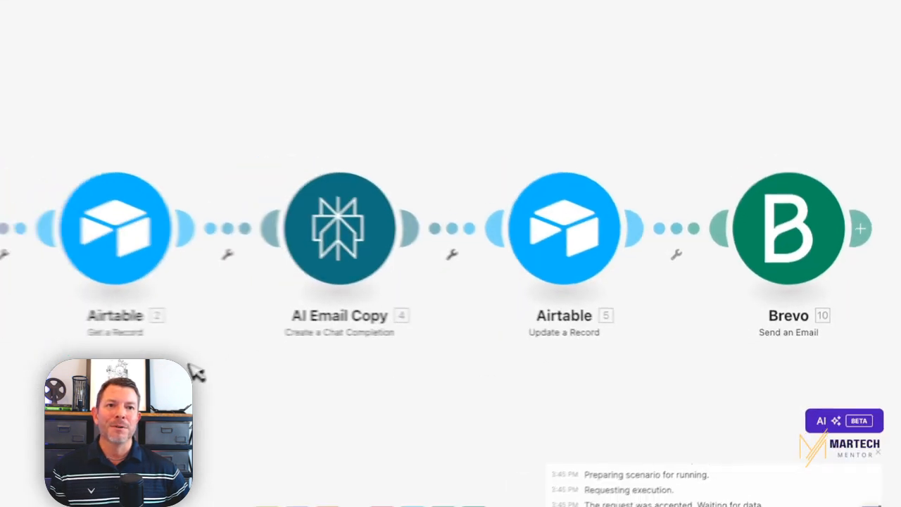
Save the scenario and run it once with the corrected prompt.
click(244, 481)
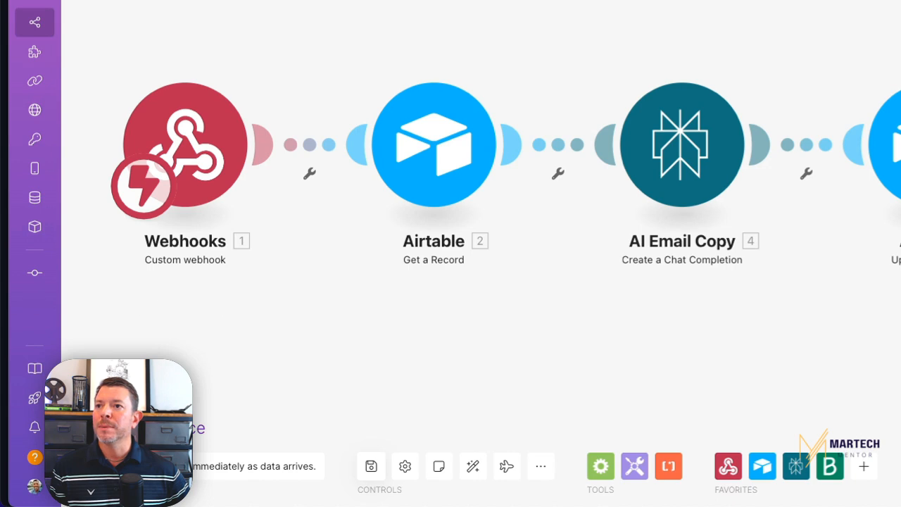
click(140, 428)
click(354, 477)
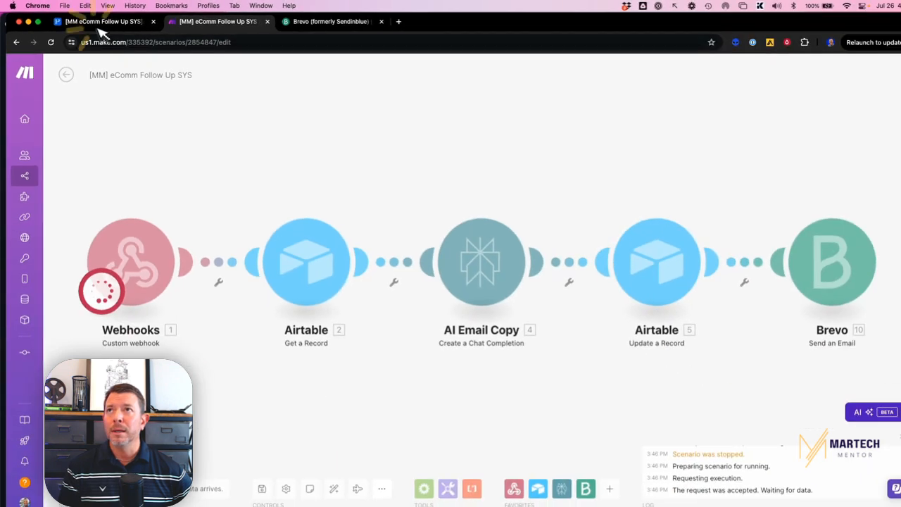
Switch to Airtable, tick Check To Send for the Seatback Stickers order in the Not Sent view, and show the Sent view.
click(105, 23)
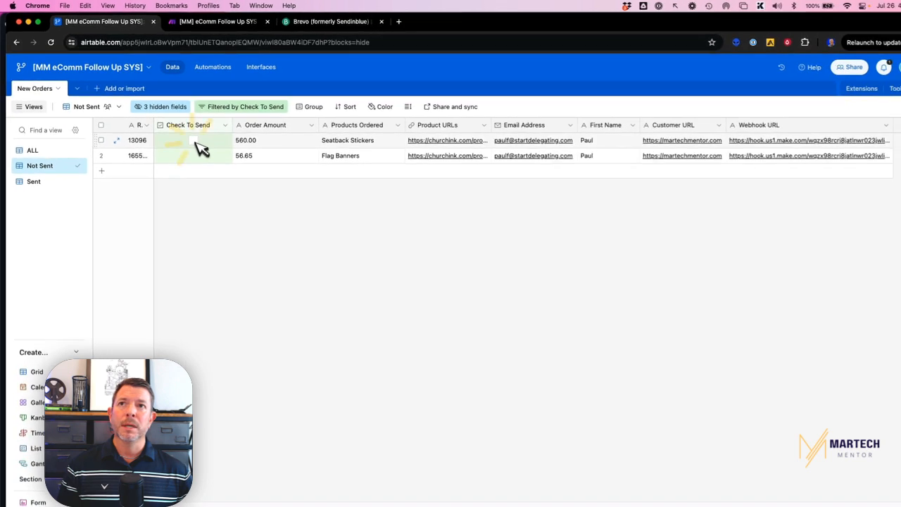
click(274, 199)
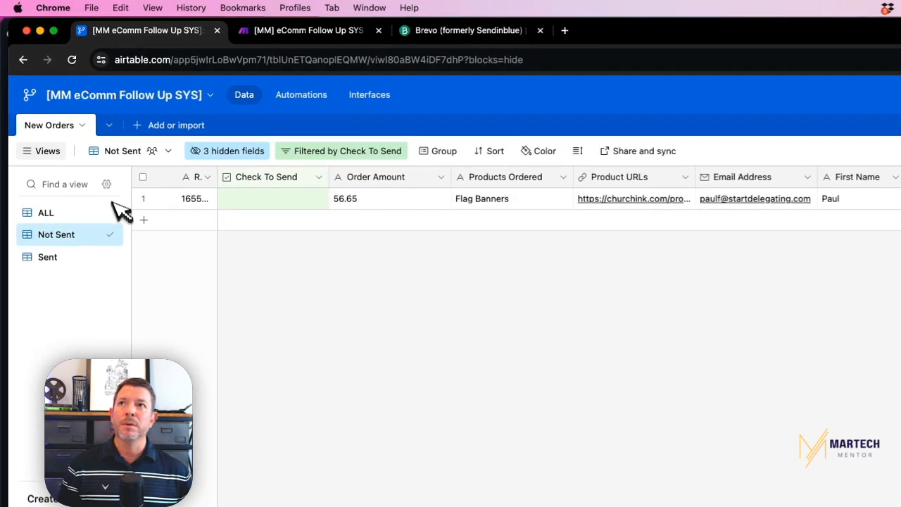
click(71, 258)
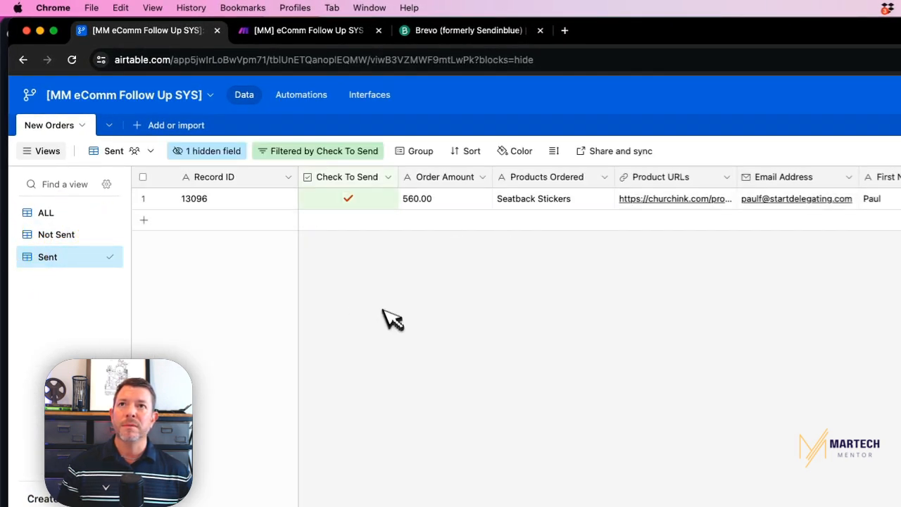
Switch to Make, check the scenario run, and view the options for the link between Airtable Update a Record and Brevo.
click(310, 31)
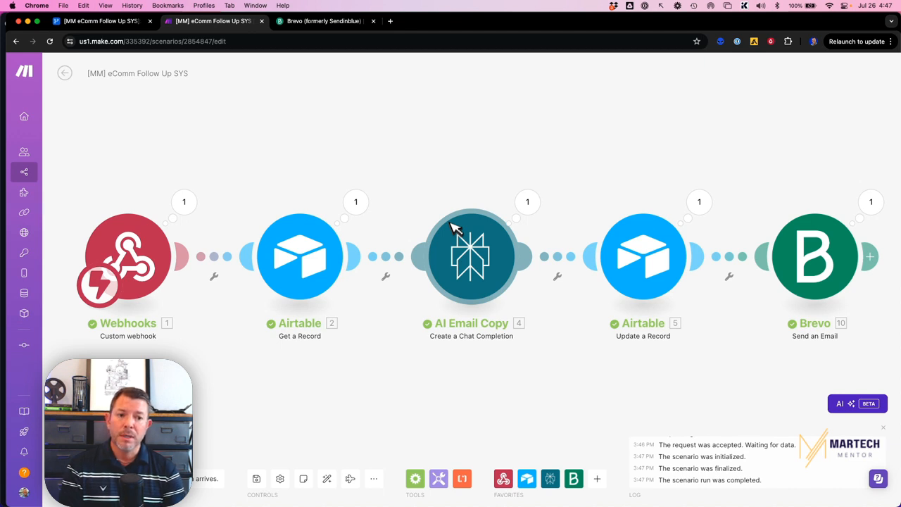
right_click(735, 266)
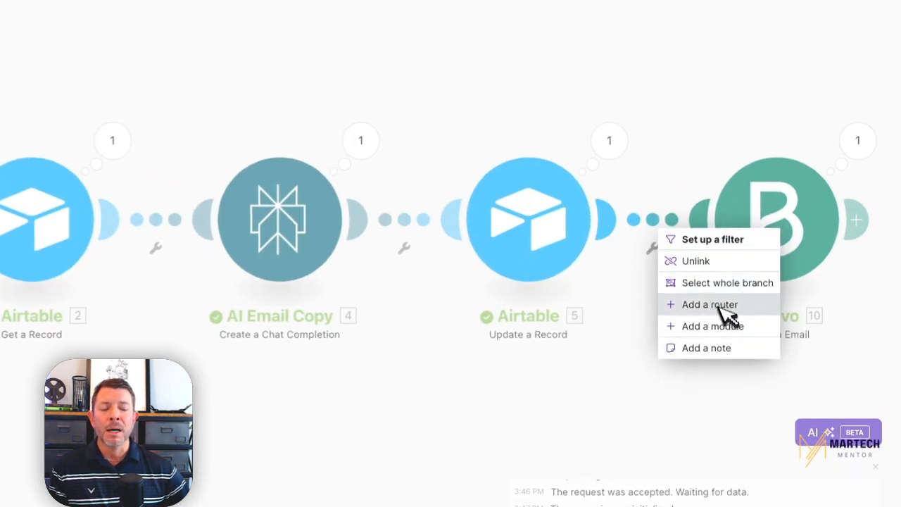
click(629, 454)
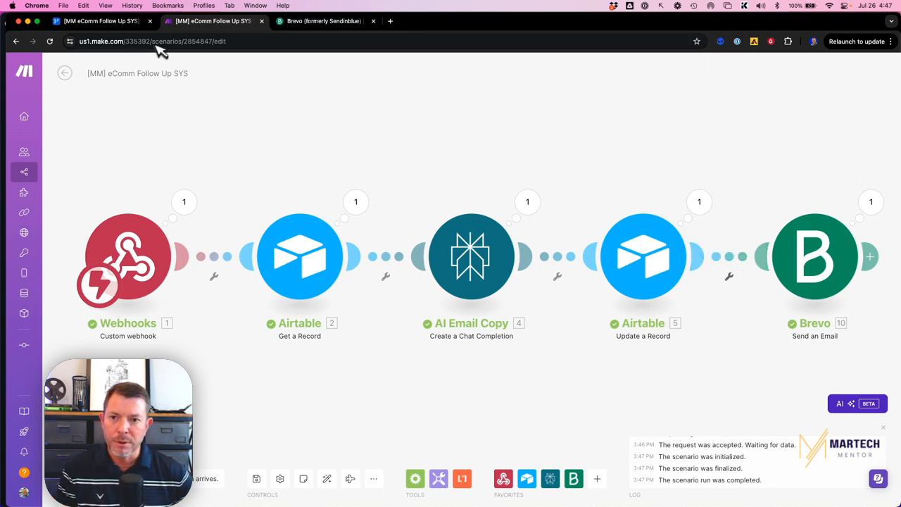
Switch to Airtable and inspect the generated email fields of the Seatback Stickers order in the Sent view.
click(112, 22)
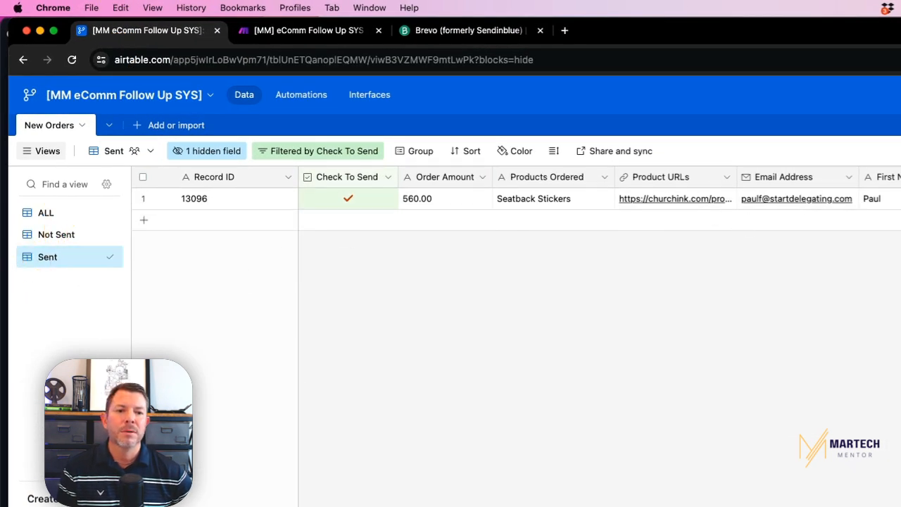
scroll(704, 204, right, 4)
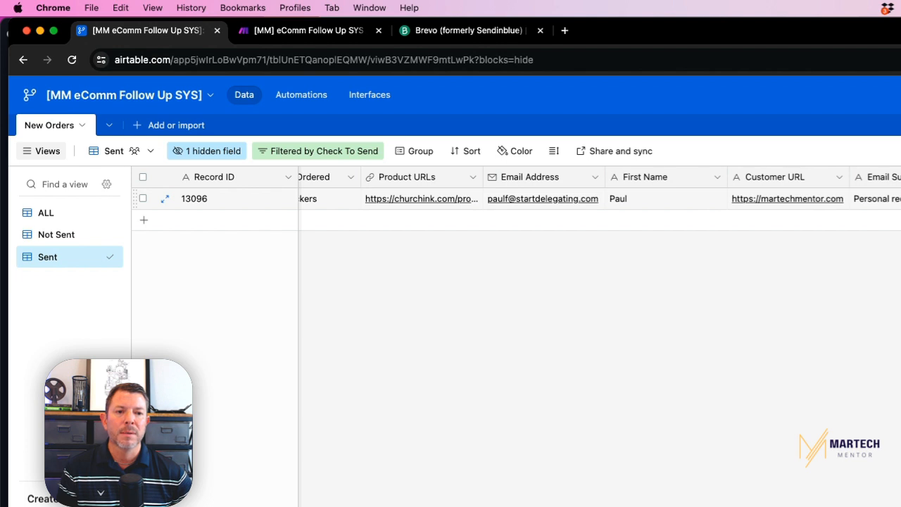
click(880, 200)
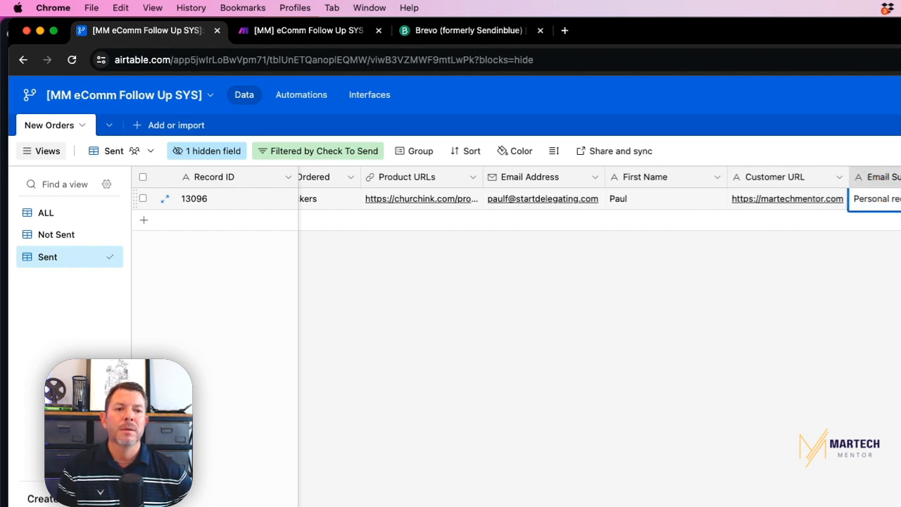
click(871, 202)
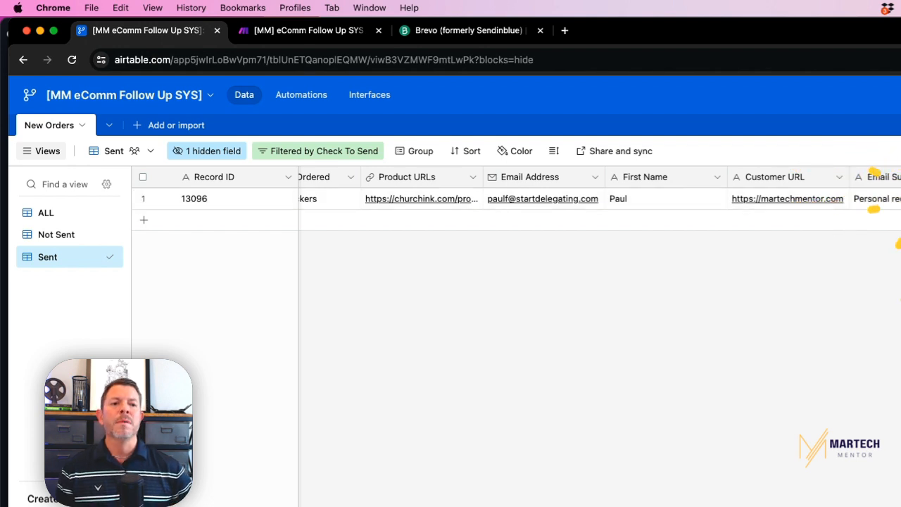
click(900, 286)
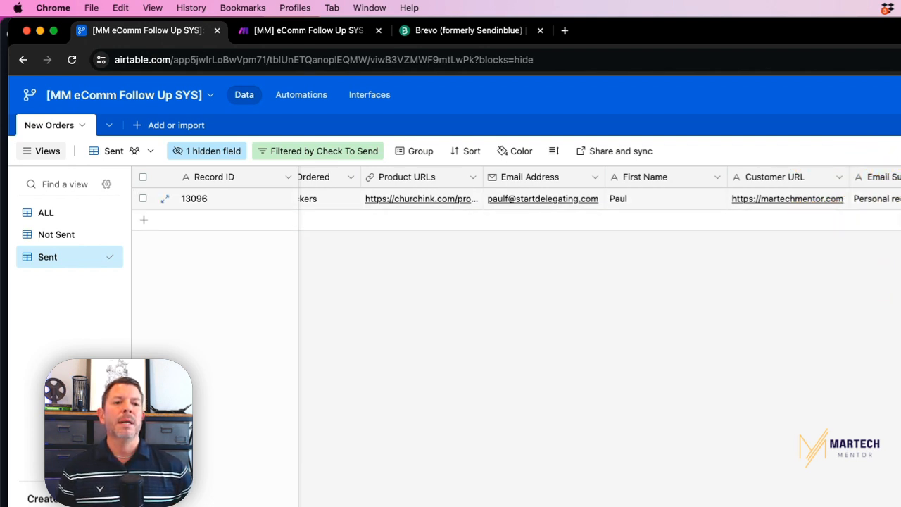
Expand the AI Email Body of the Seatback Stickers order and read the message through to its sign-off.
click(900, 211)
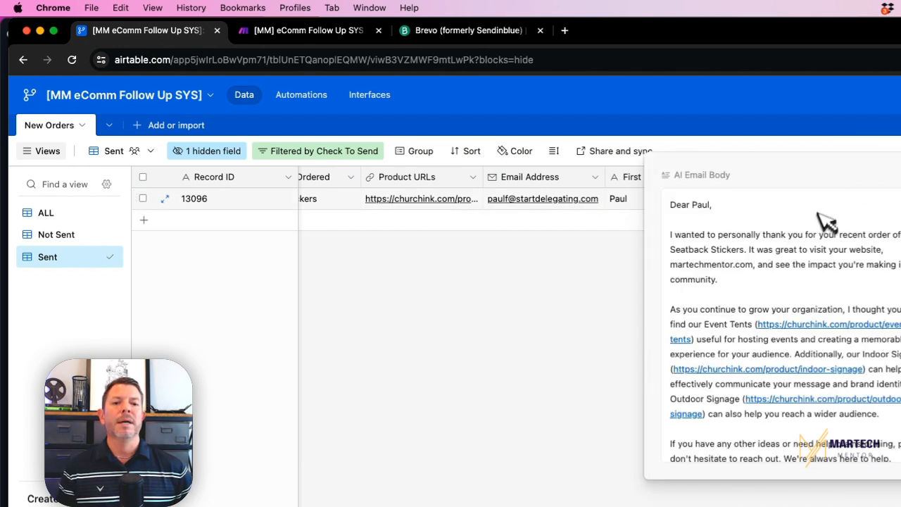
click(697, 204)
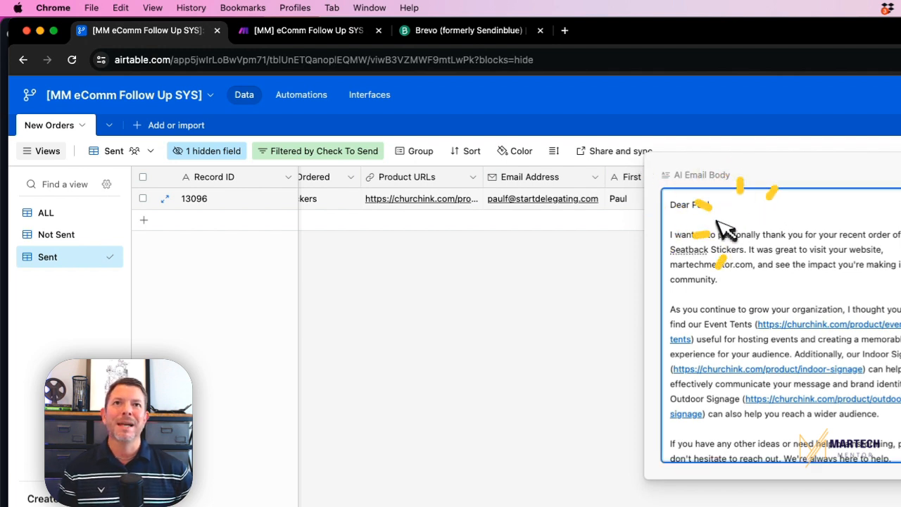
click(686, 247)
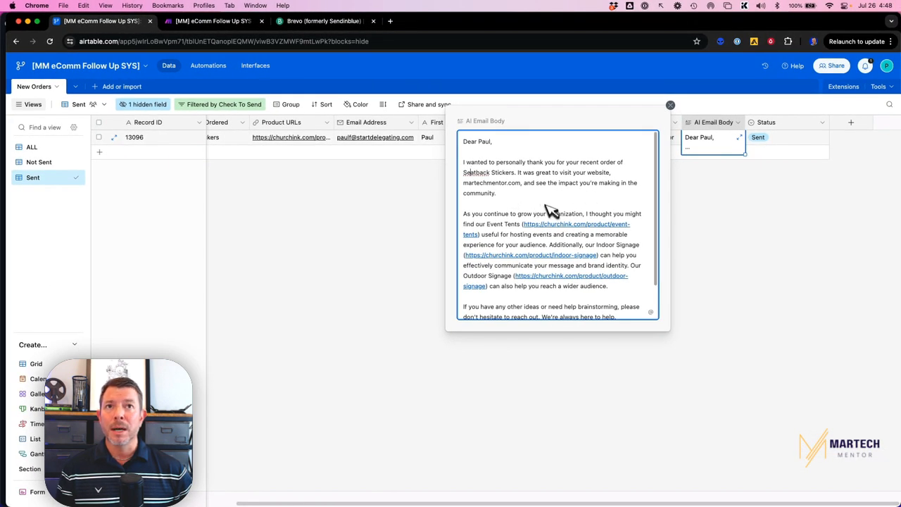
click(556, 199)
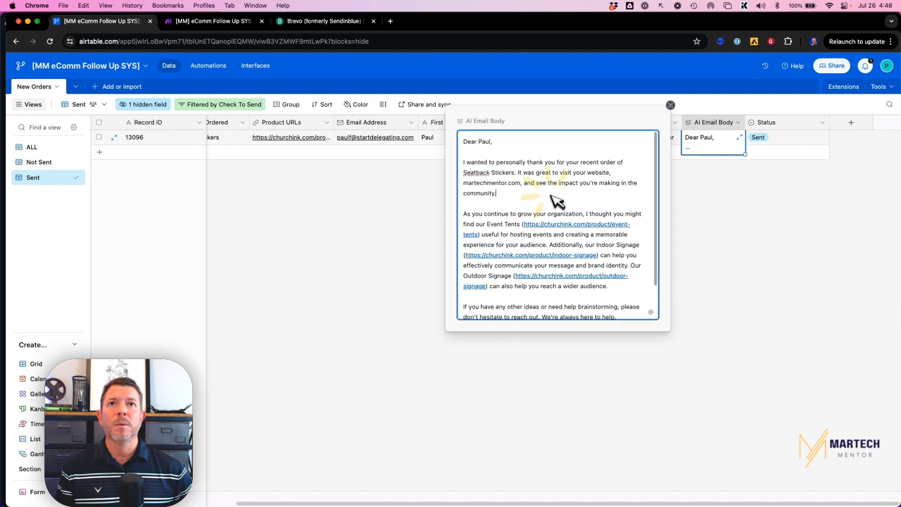
scroll(513, 233, down, 3)
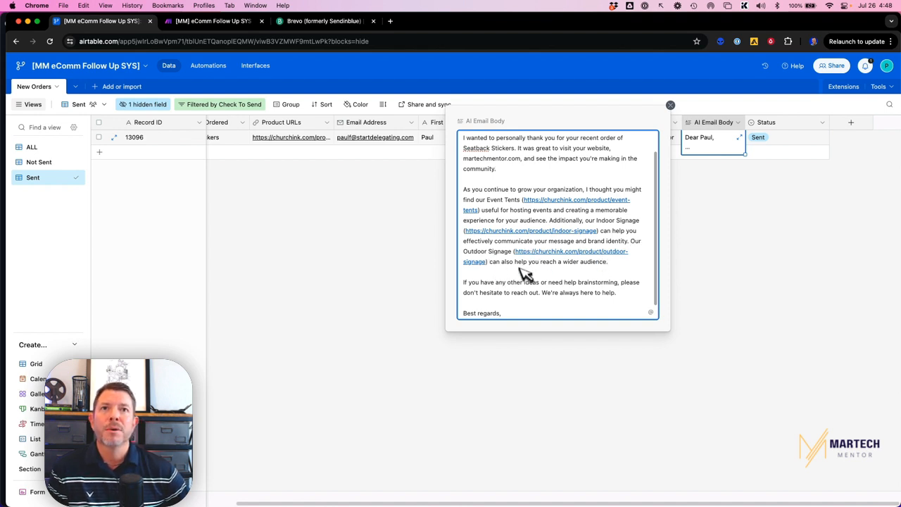
scroll(527, 275, down, 2)
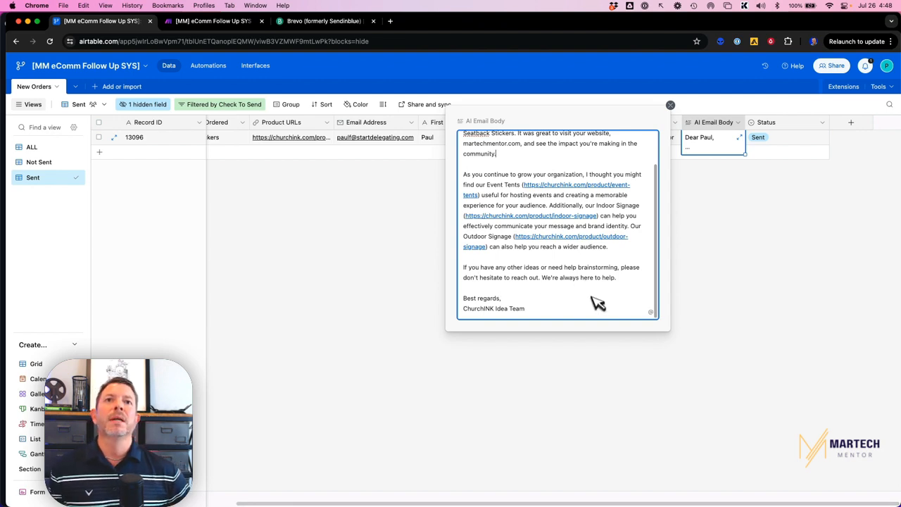
click(499, 301)
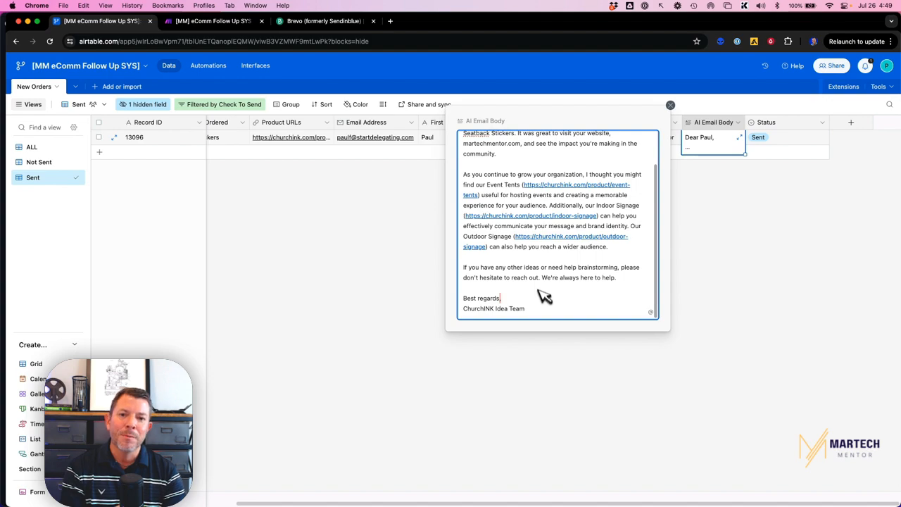
Close the Brevo website and return to the Make scenario.
click(319, 26)
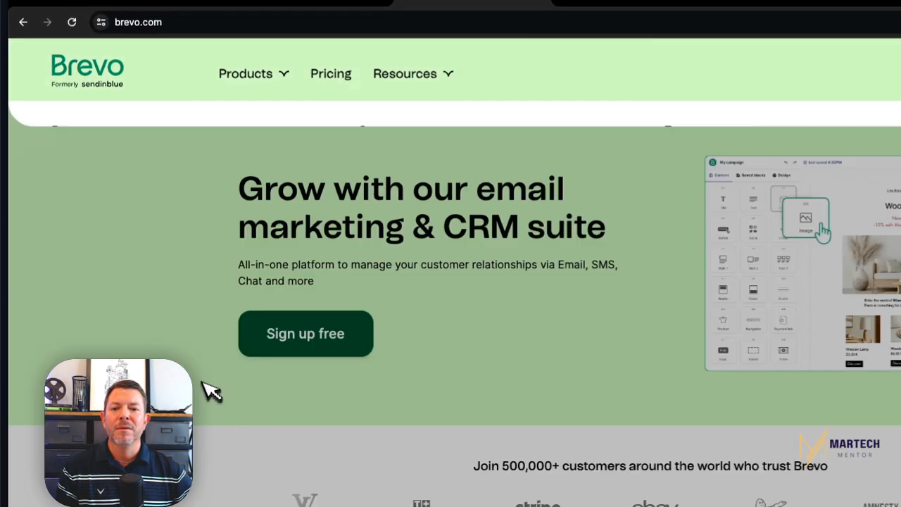
click(202, 416)
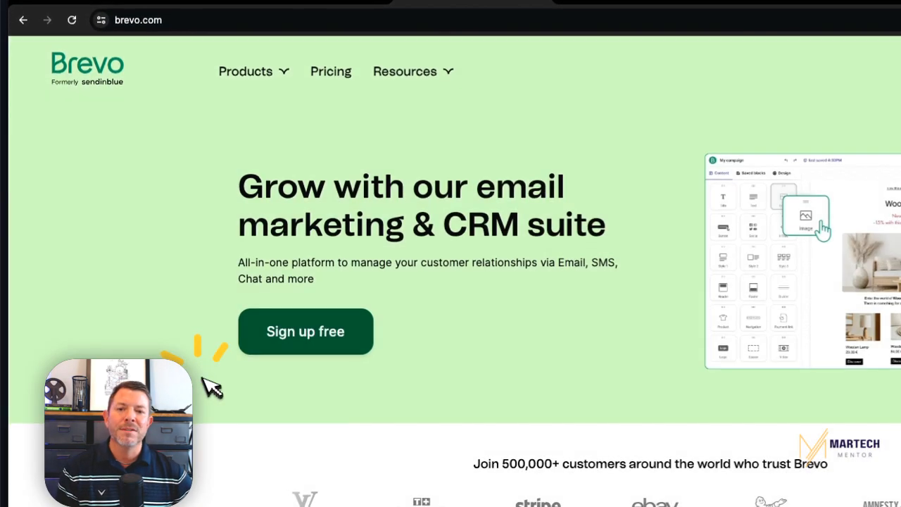
key(ctrl+shift+Tab)
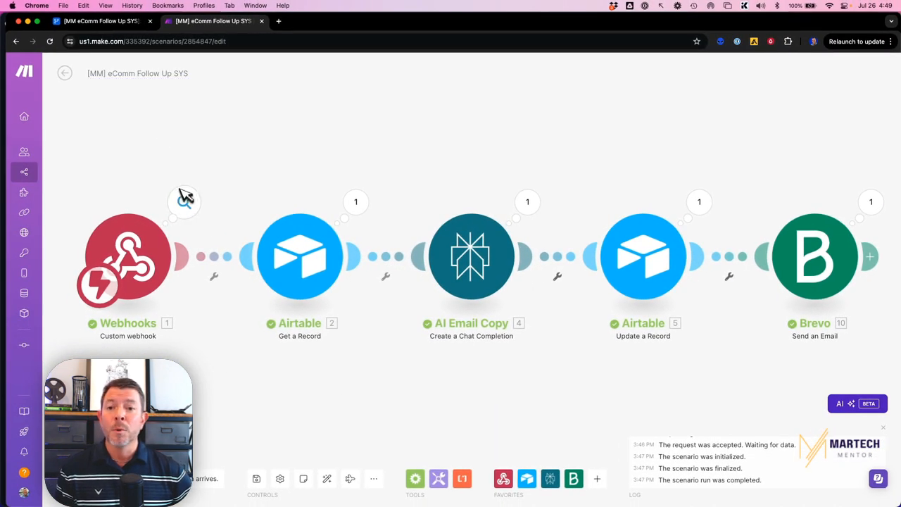
Switch to Gmail in Shift and show the inbox instead of the filtered search.
key(super+Tab)
key(super+Tab)
key(super+Tab)
key(super+Tab)
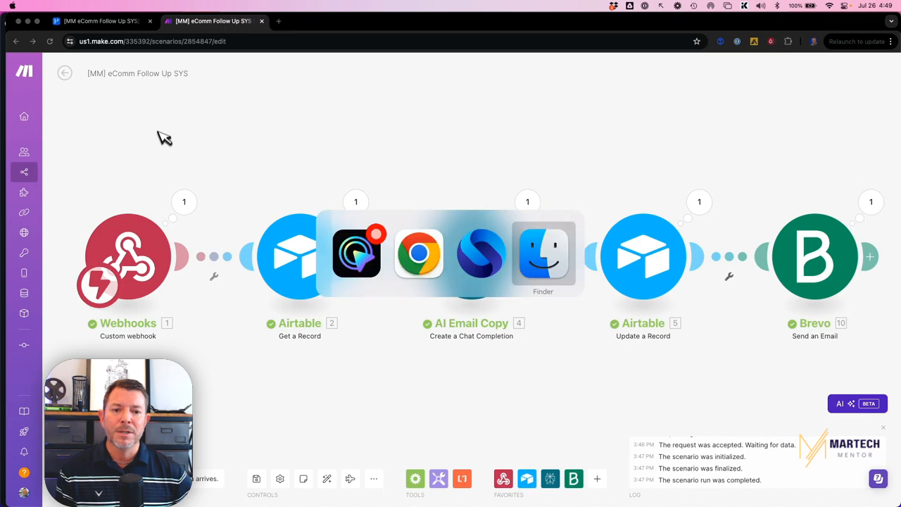
key(super+Tab)
key(super+Tab)
key(super+Tab)
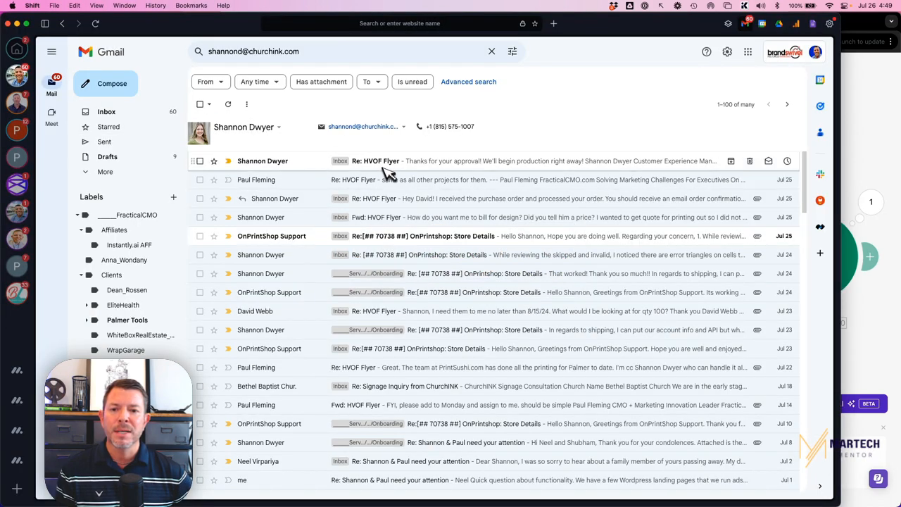
click(111, 113)
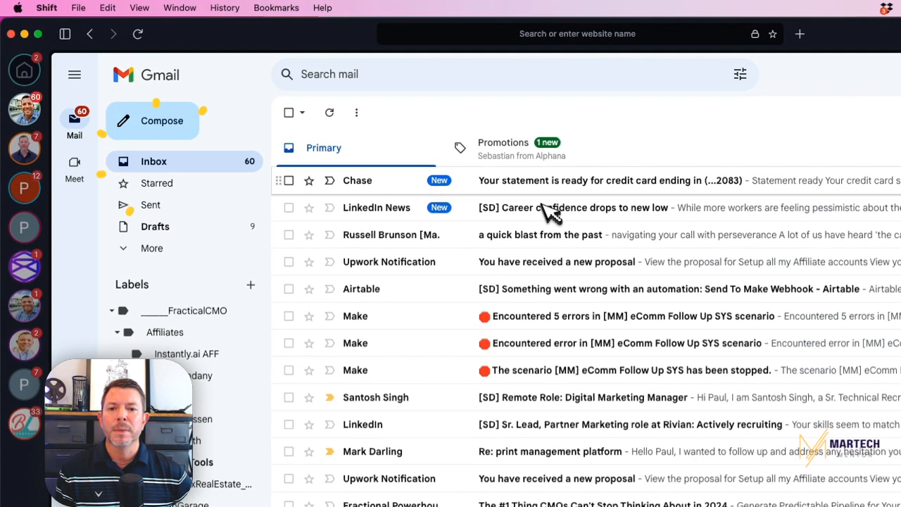
Check the Promotions and Primary categories and open the ChurchInk "Personal recommendation for" email about the Seatback Stickers order.
click(512, 152)
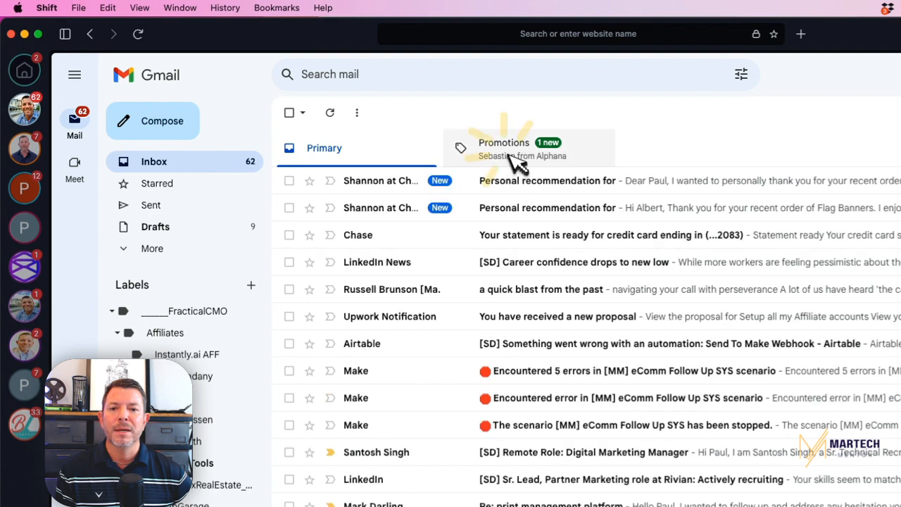
click(373, 149)
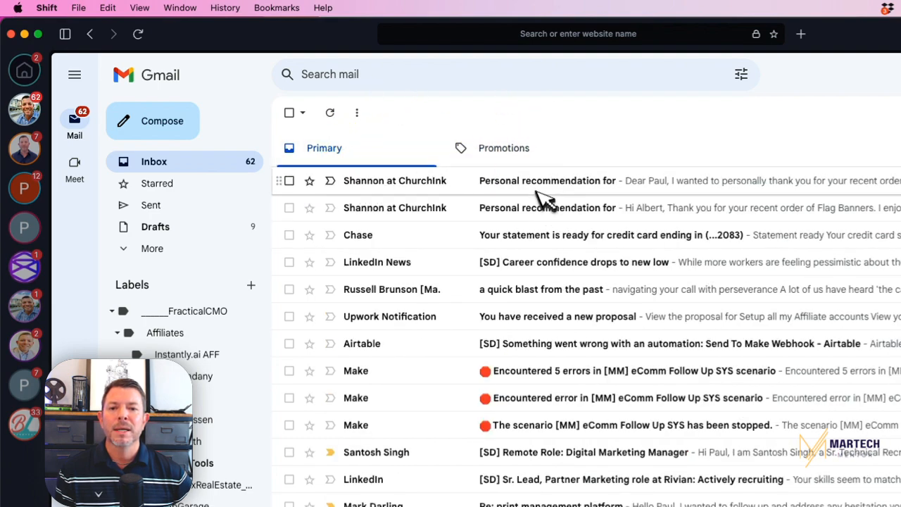
click(532, 184)
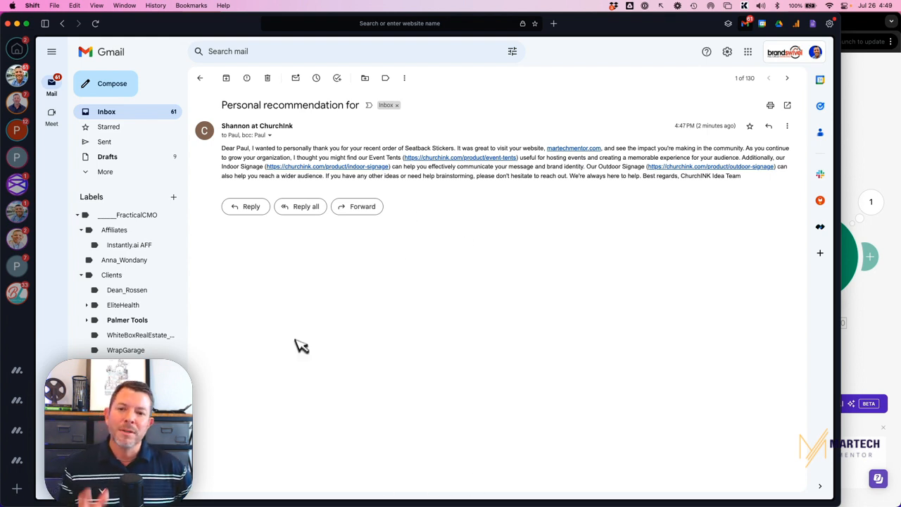
Switch back to the [MM] eComm Follow Up SYS scenario in Chrome.
key(super+Tab)
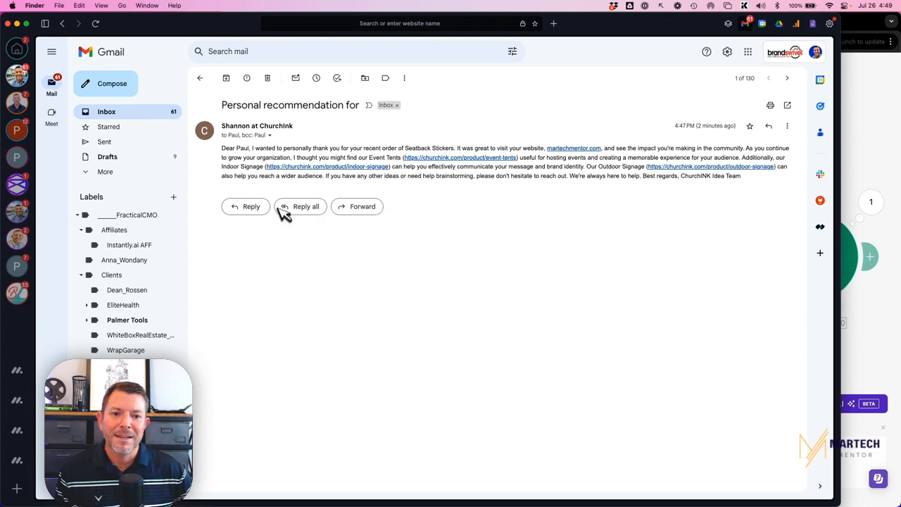
key(super+Tab)
key(super+Tab)
key(super+Tab)
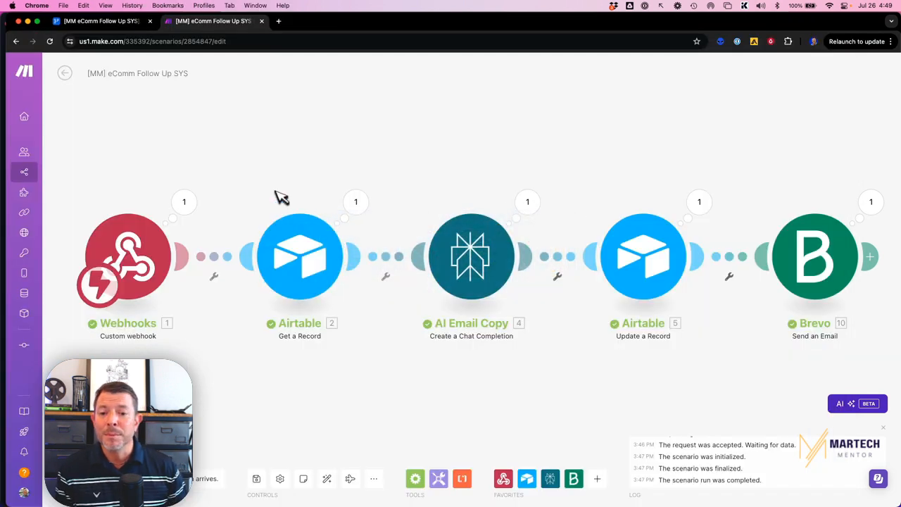